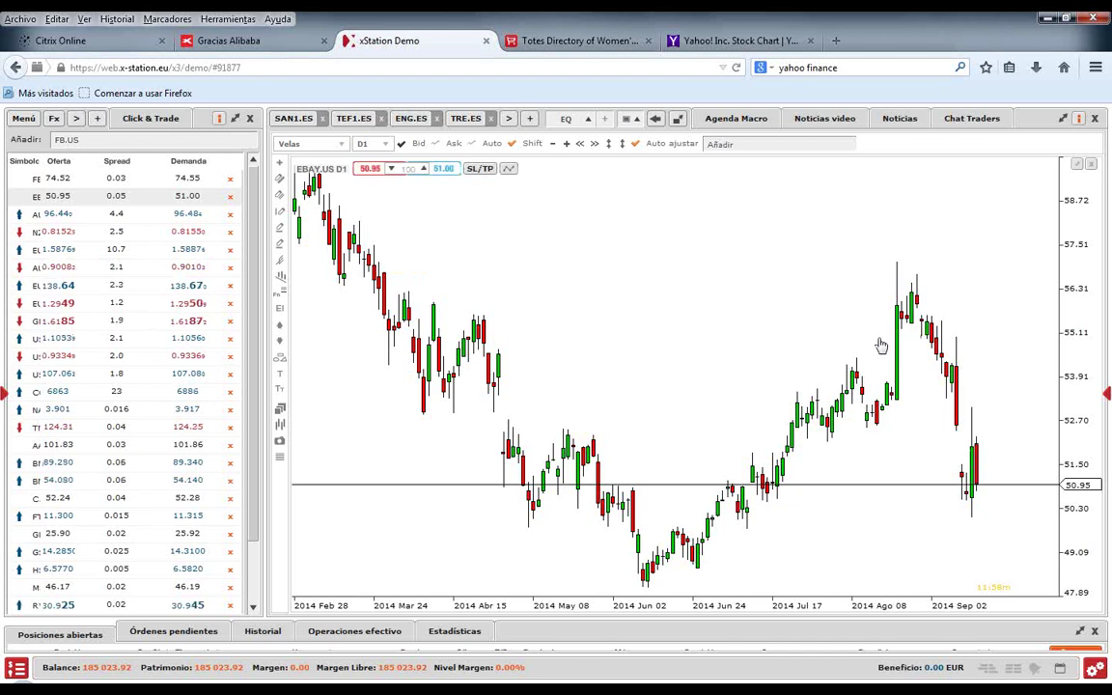
# Step: Find AMZN.US by searching for "ama", add it to the watchlist and show it in the price chart
pyautogui.click(132, 146)
pyautogui.write('ama')
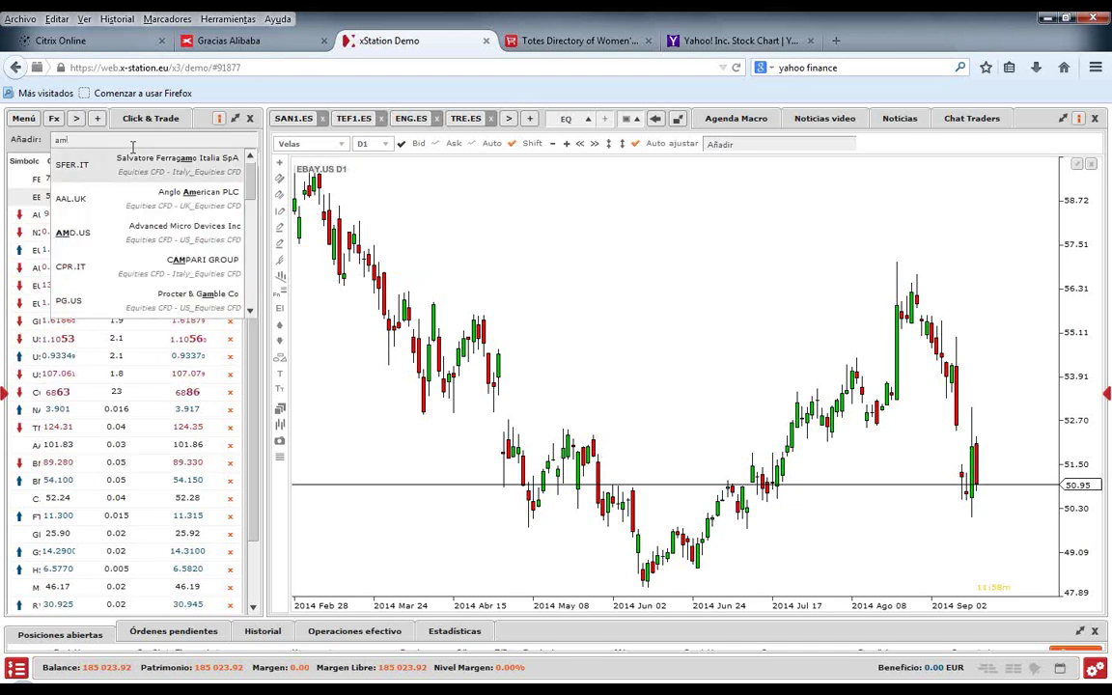
pyautogui.click(133, 171)
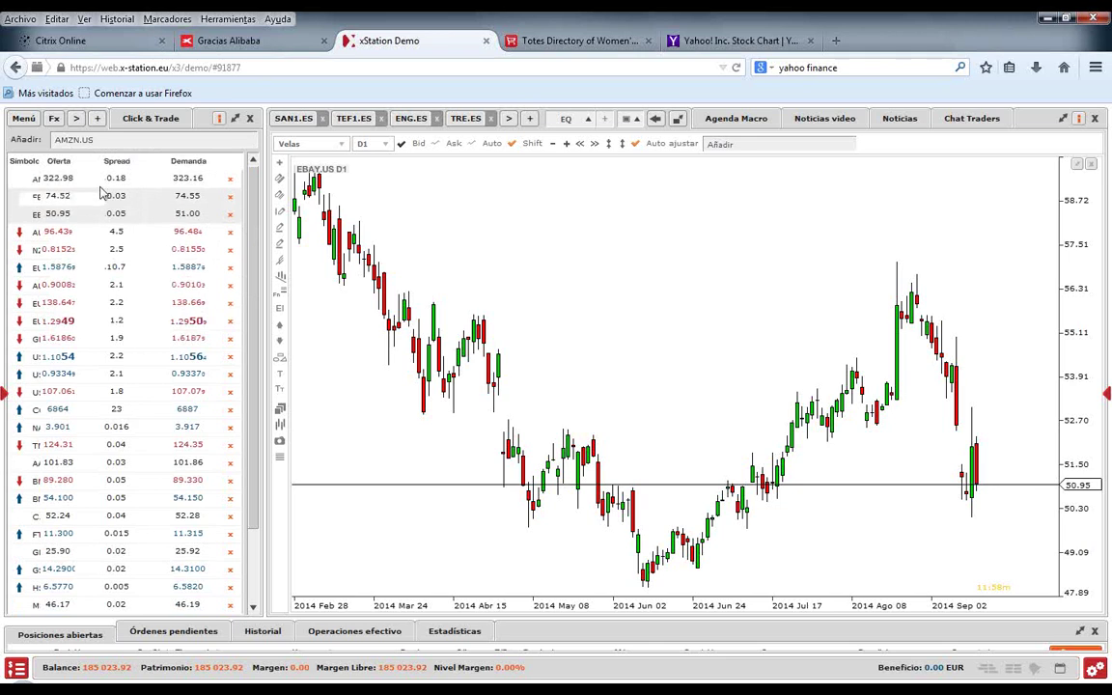
pyautogui.moveTo(116, 178); pyautogui.dragTo(682, 259)
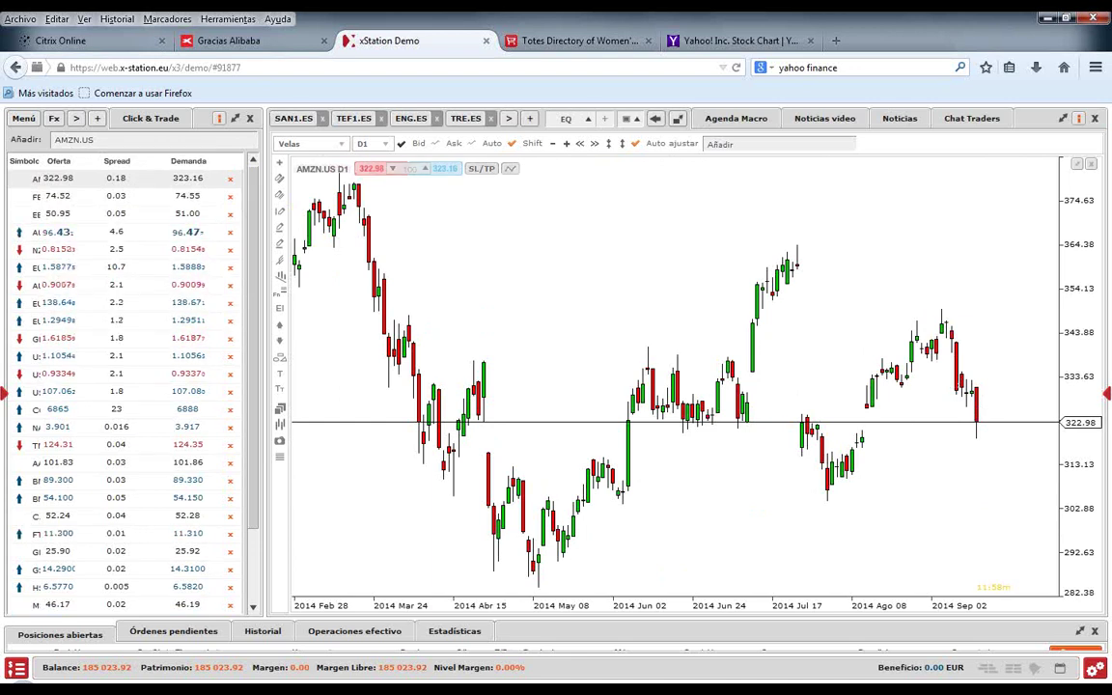
# Step: Switch to a blank Excel workbook and enter the ticker BABA.US in cell G3
pyautogui.press('super')
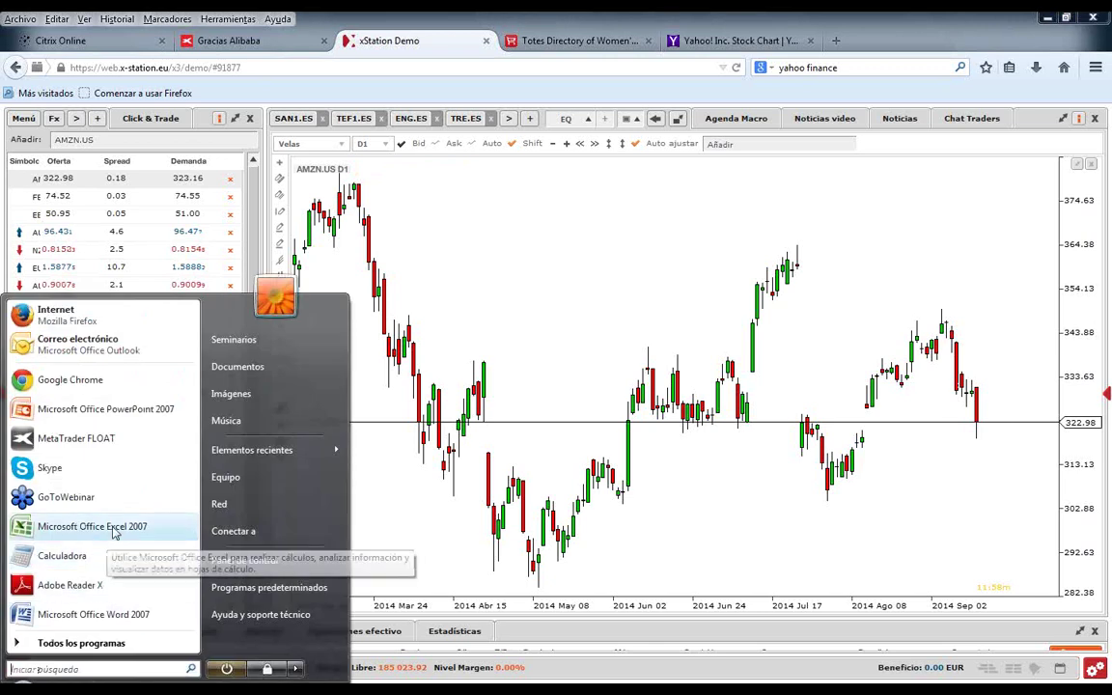
pyautogui.click(576, 330)
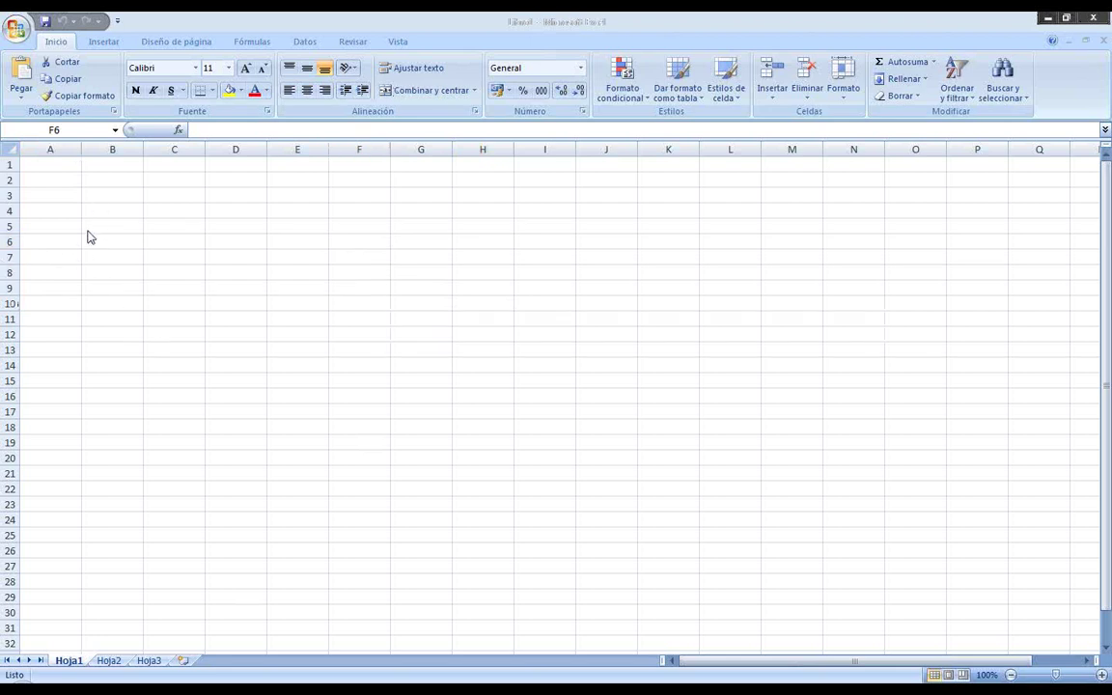
pyautogui.click(338, 233)
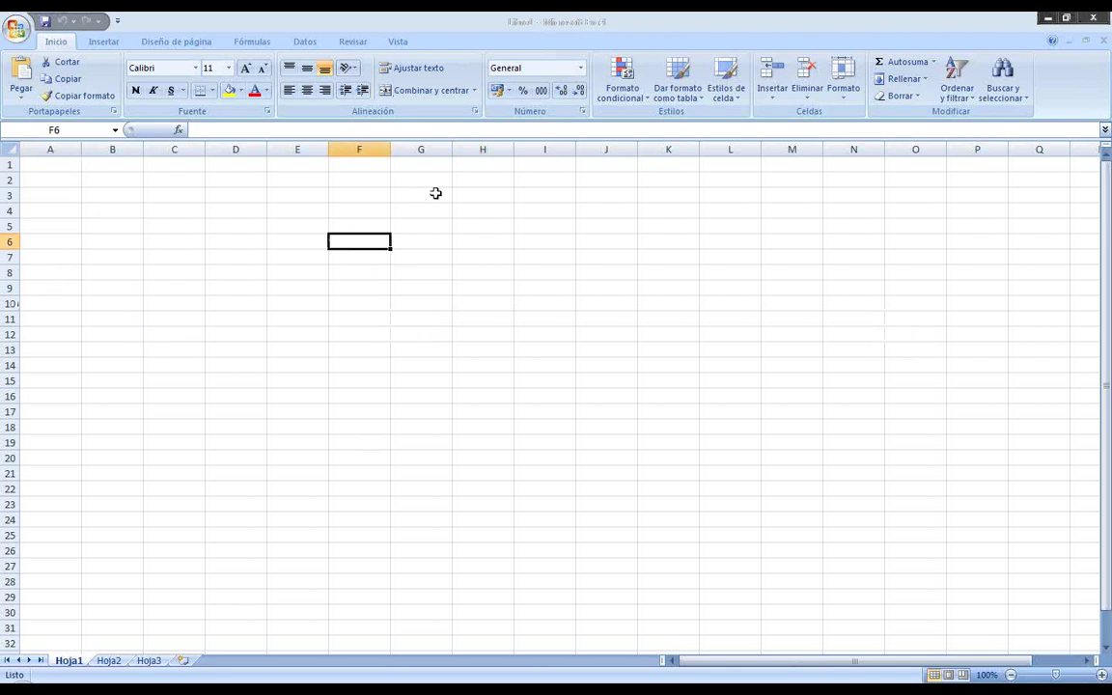
pyautogui.click(438, 194)
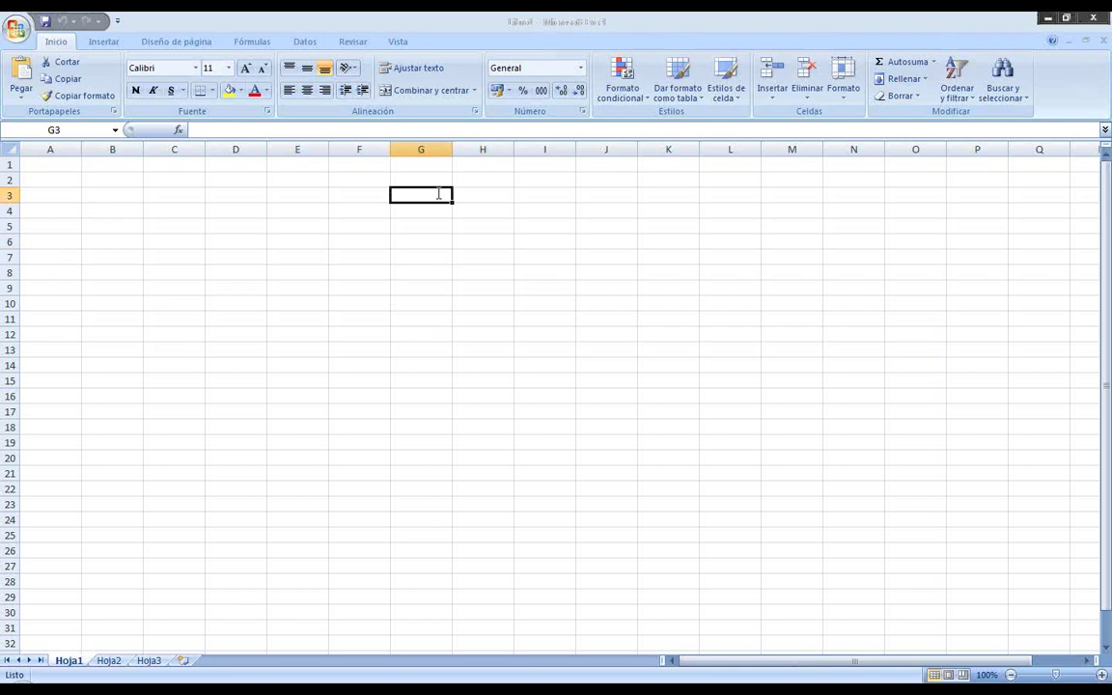
pyautogui.write('BABA.US')
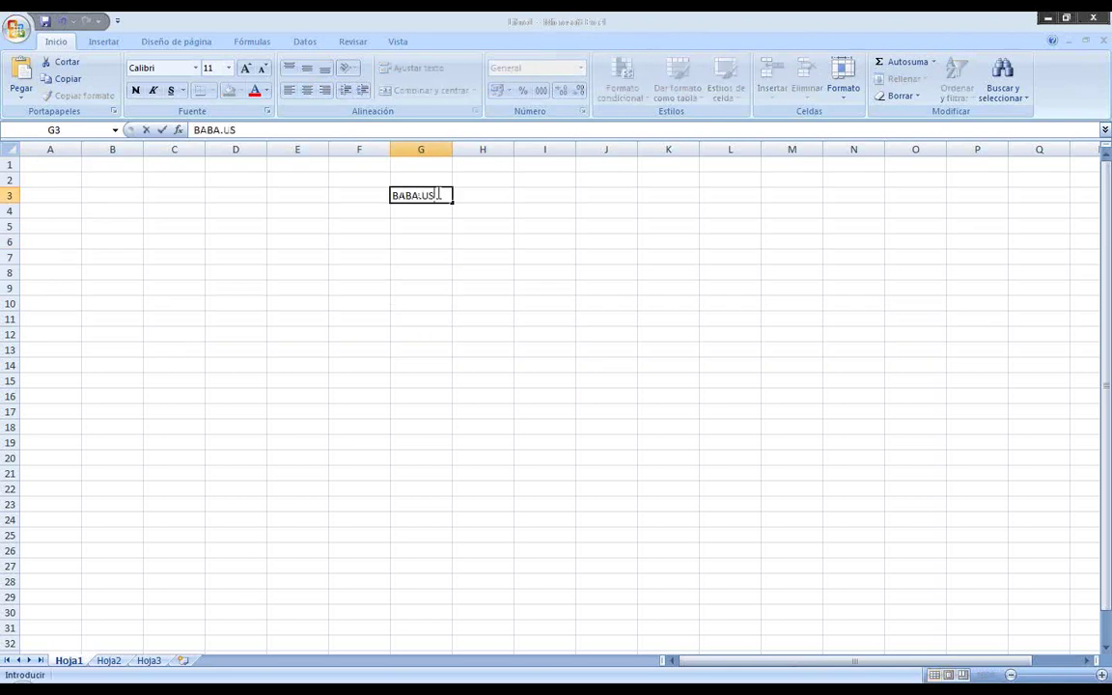
pyautogui.press('Return')
pyautogui.press('Return')
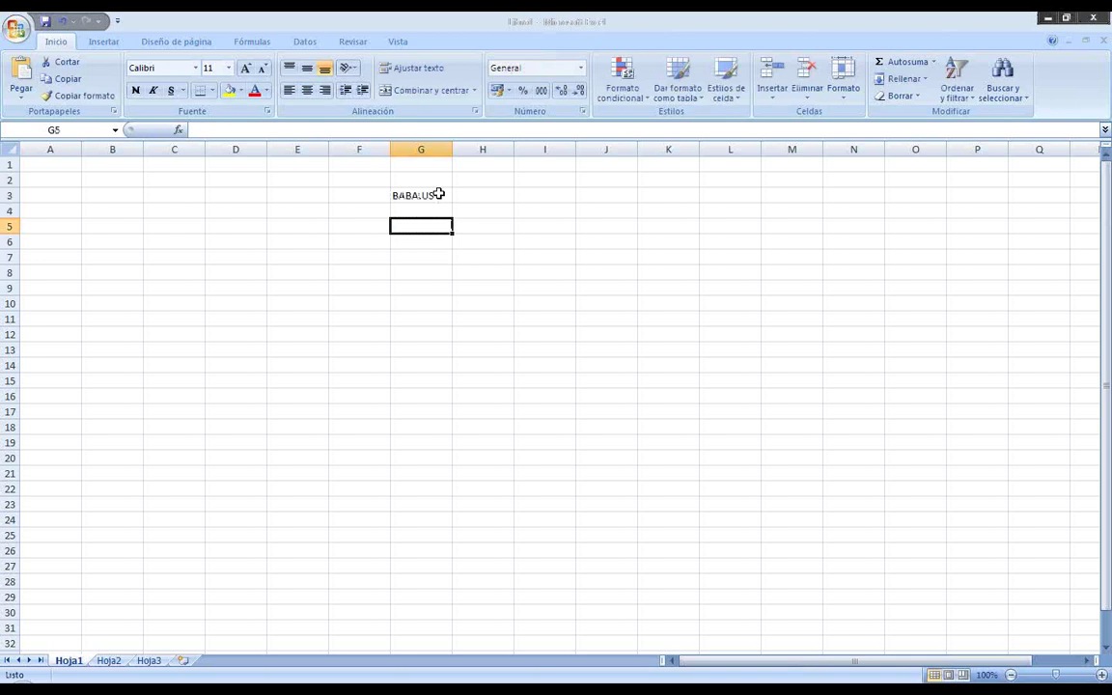
# Step: Enter the label "Apalancamiento Ef" in cell G5 and widen column G so the label fits
pyautogui.write('Apalancam')
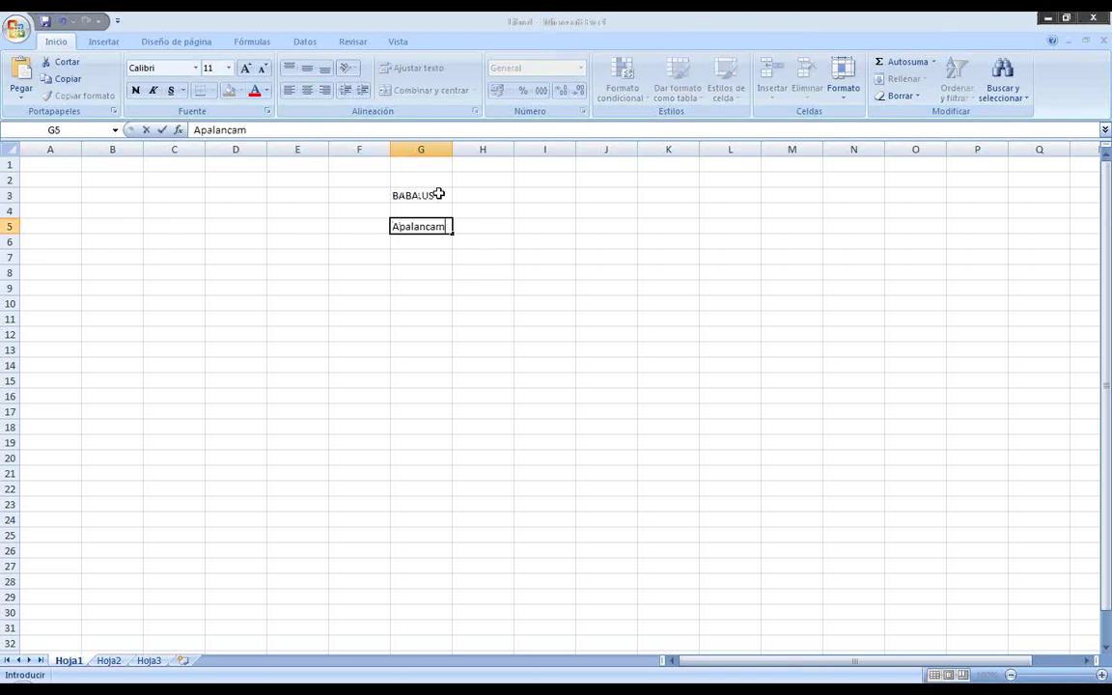
pyautogui.write('iento Ef')
pyautogui.moveTo(472, 562); pyautogui.dragTo(472, 553)
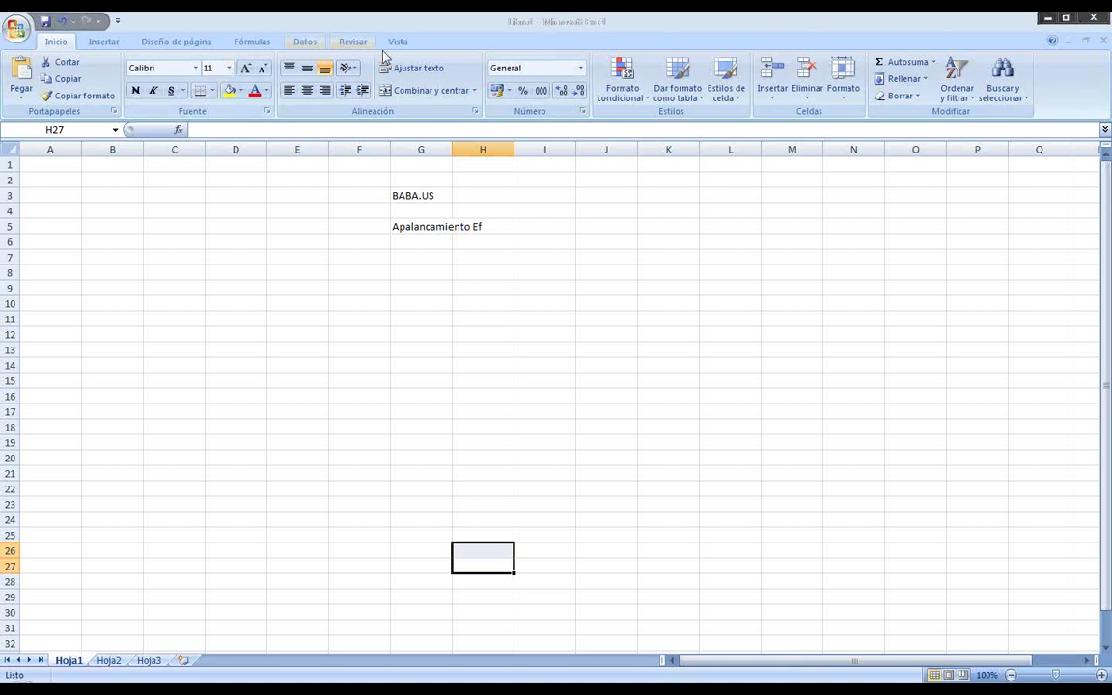
pyautogui.moveTo(452, 149); pyautogui.dragTo(516, 149)
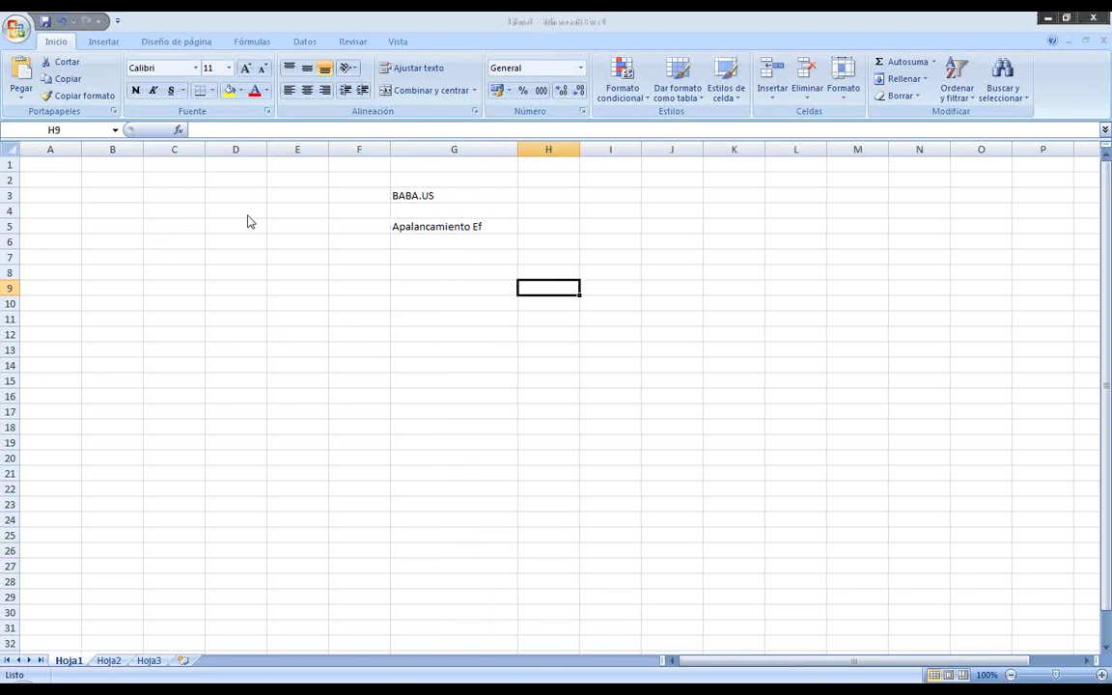
# Step: Enter the comparison sign < in cell H17 and > in cell H18
pyautogui.click(375, 394)
pyautogui.click(535, 411)
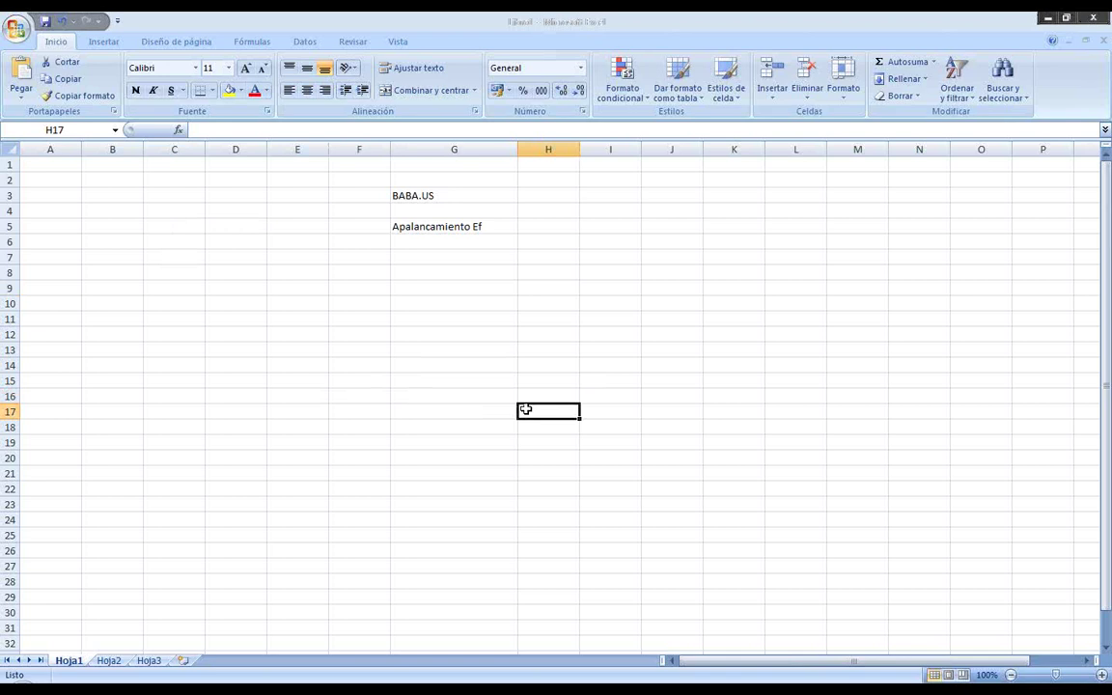
pyautogui.press('Down')
pyautogui.write('>')
pyautogui.press('Return')
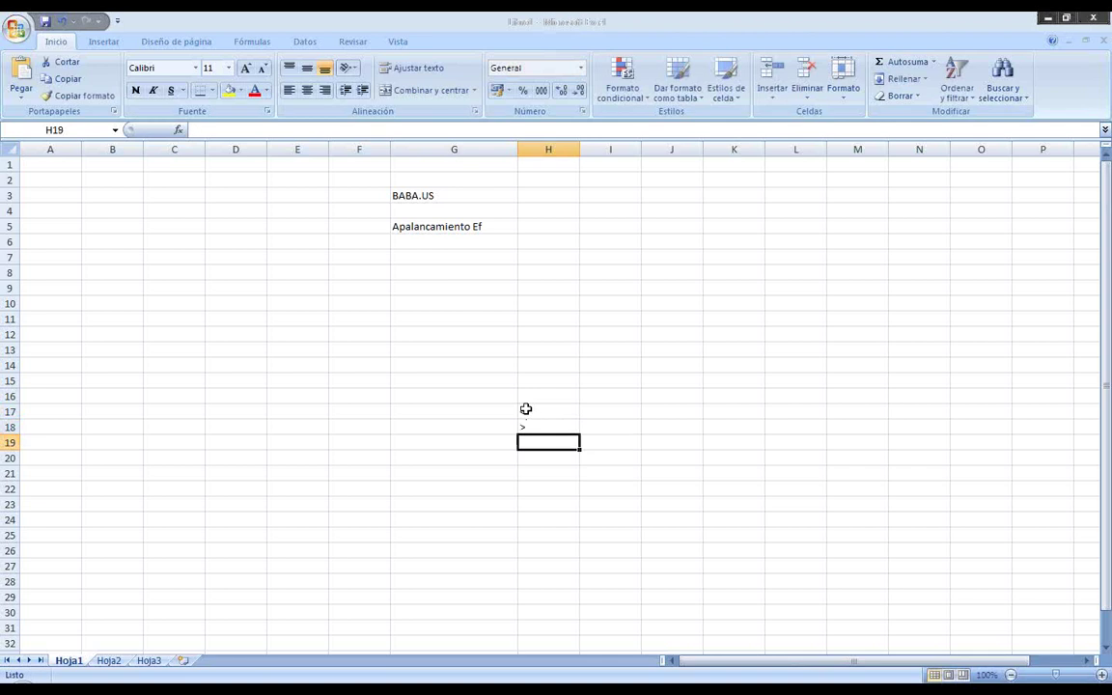
pyautogui.press('Up')
pyautogui.press('Right')
pyautogui.press('Up')
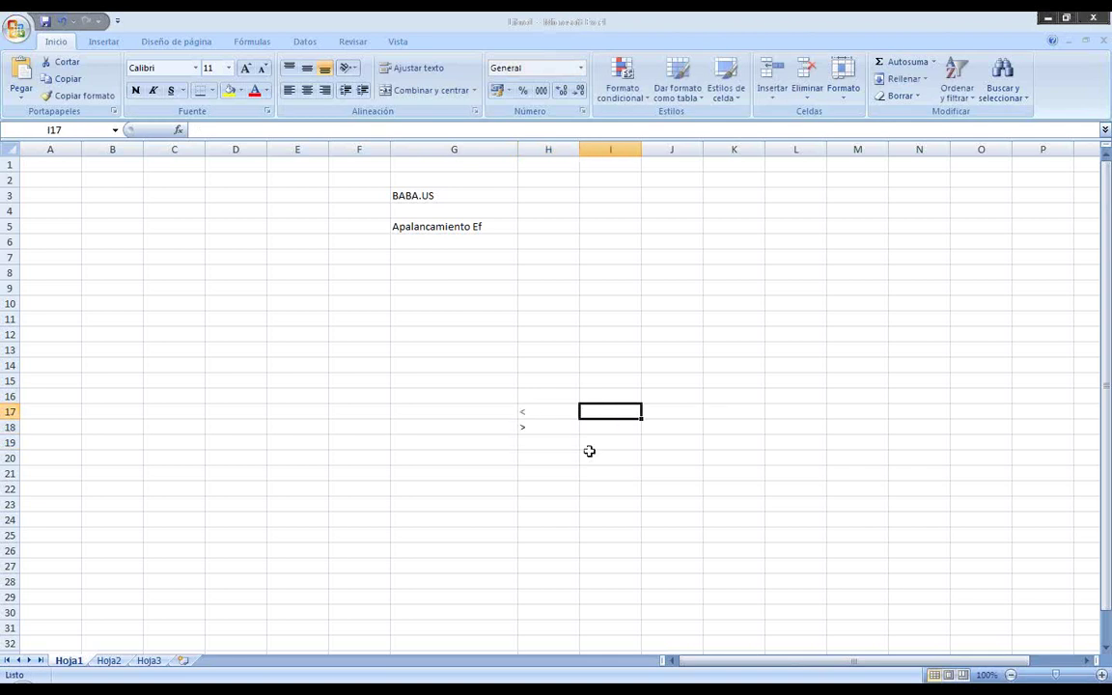
# Step: Enter the margin percentages 12,5% in cell I17 and 25% in cell I18
pyautogui.write('120,')
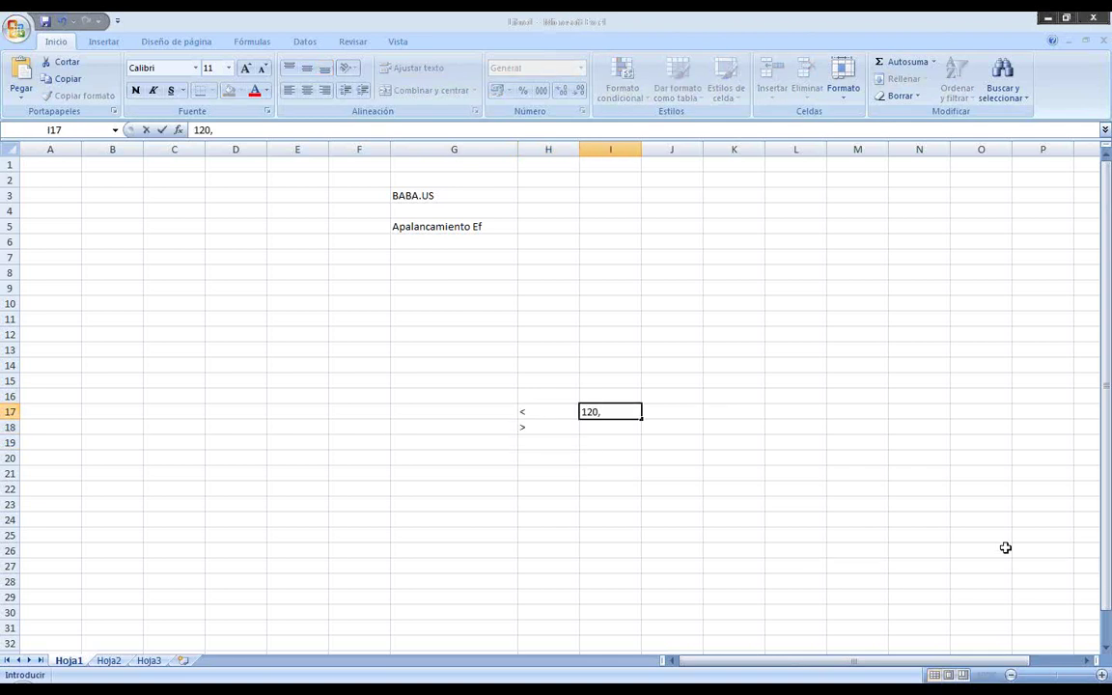
pyautogui.press('BackSpace')
pyautogui.press('BackSpace')
pyautogui.write(',2')
pyautogui.write('%')
pyautogui.press('Return')
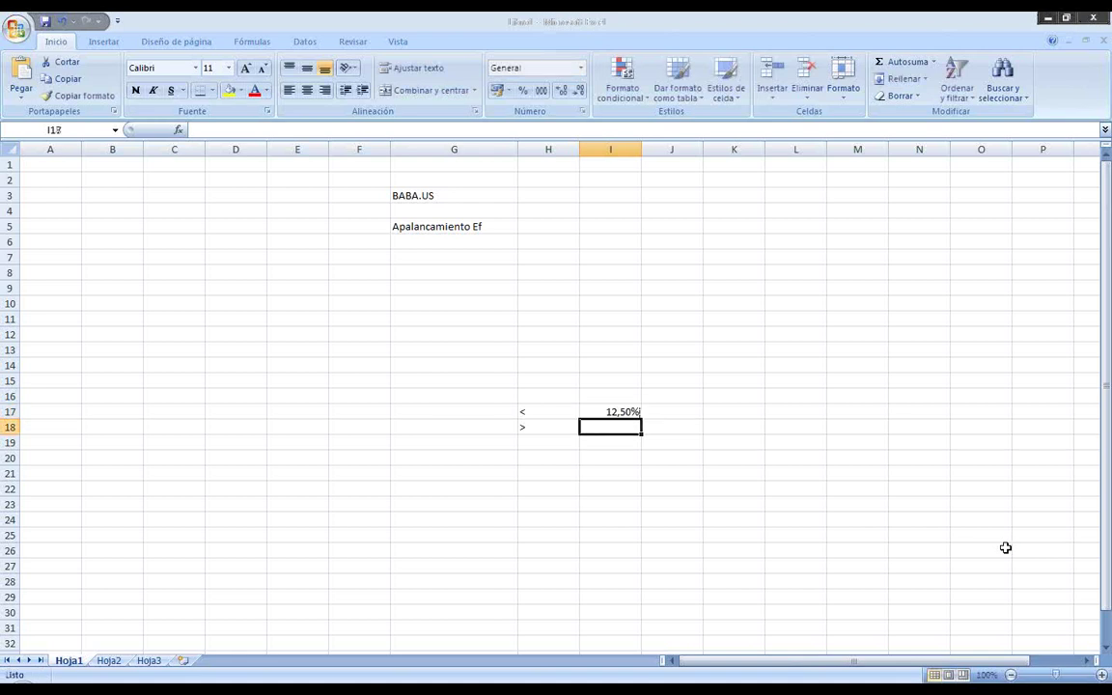
pyautogui.write('25%')
pyautogui.press('Return')
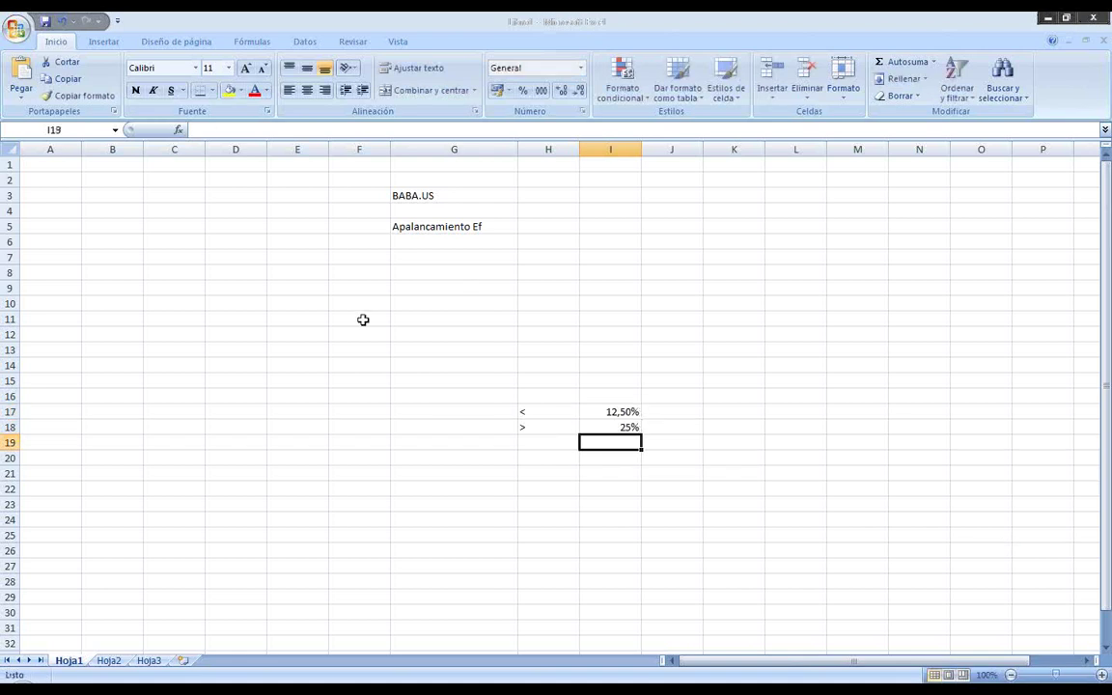
# Step: Enter the threshold label 10k in cells G17 and G18
pyautogui.click(460, 410)
pyautogui.write('10k')
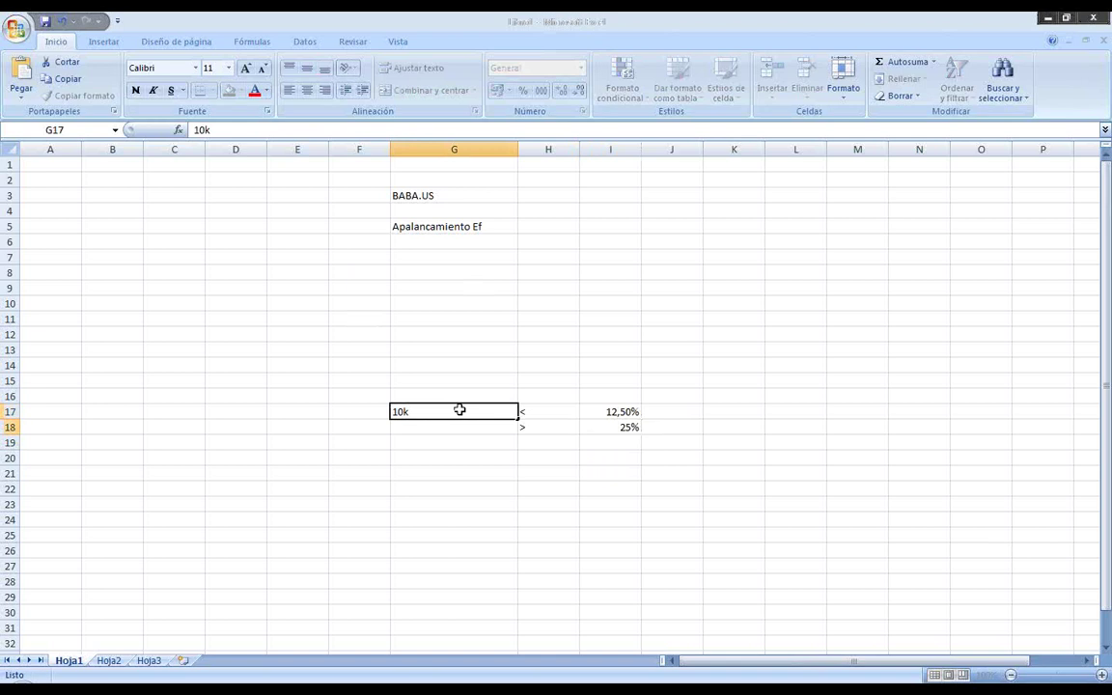
pyautogui.press('Return')
pyautogui.write('10k')
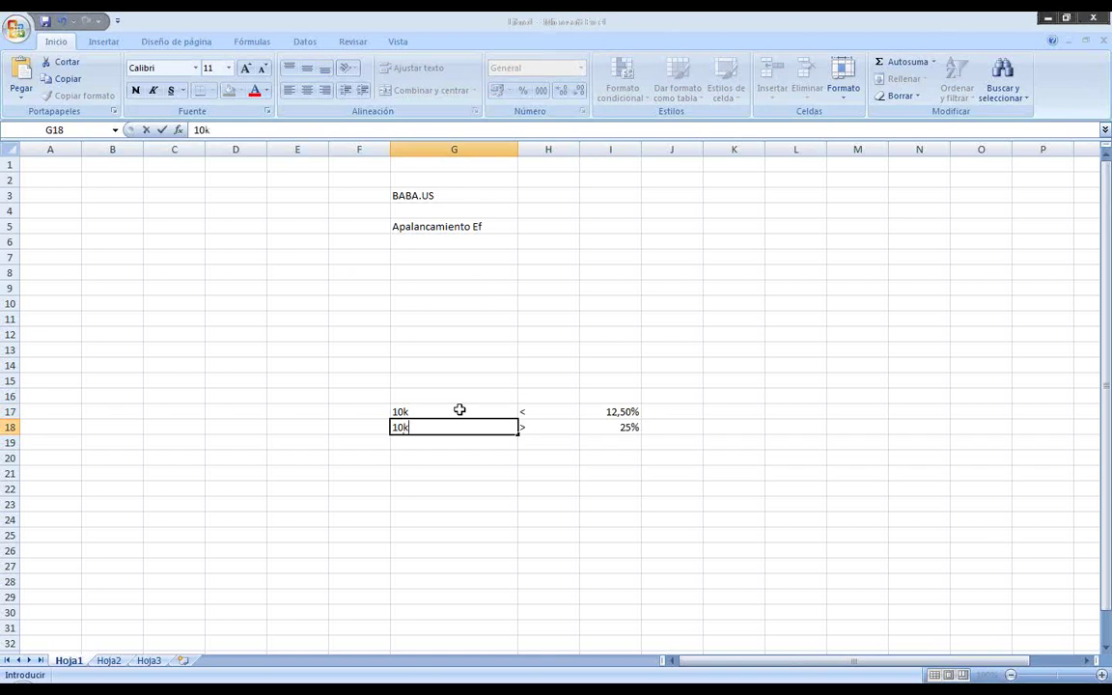
pyautogui.press('Return')
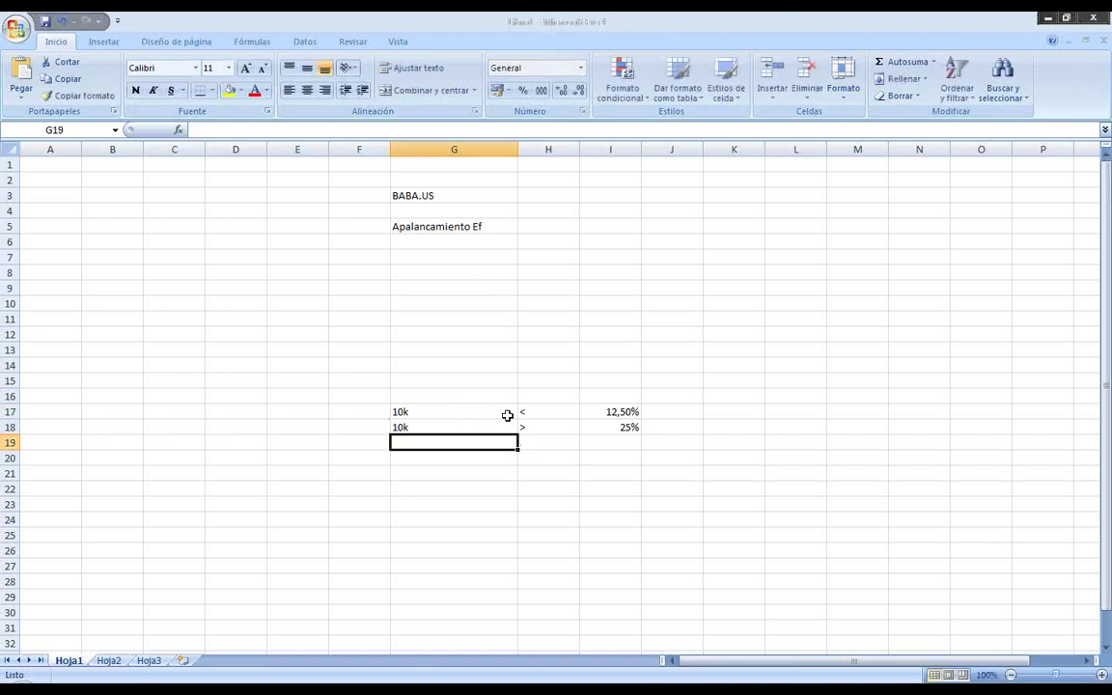
pyautogui.click(547, 409)
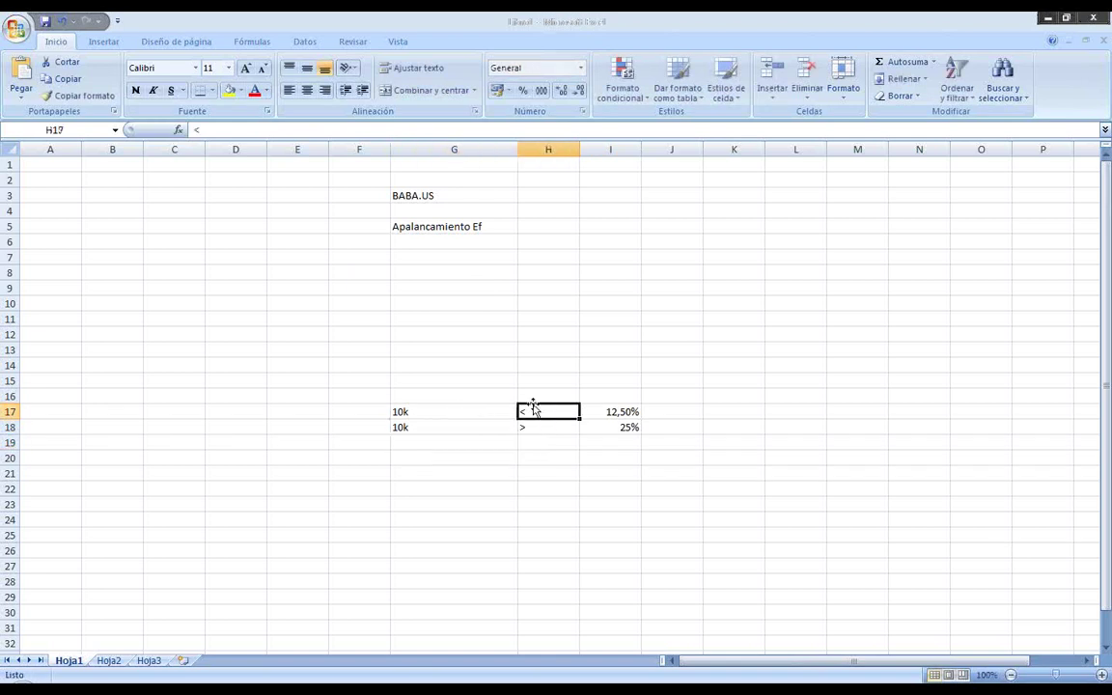
pyautogui.click(396, 396)
pyautogui.click(408, 410)
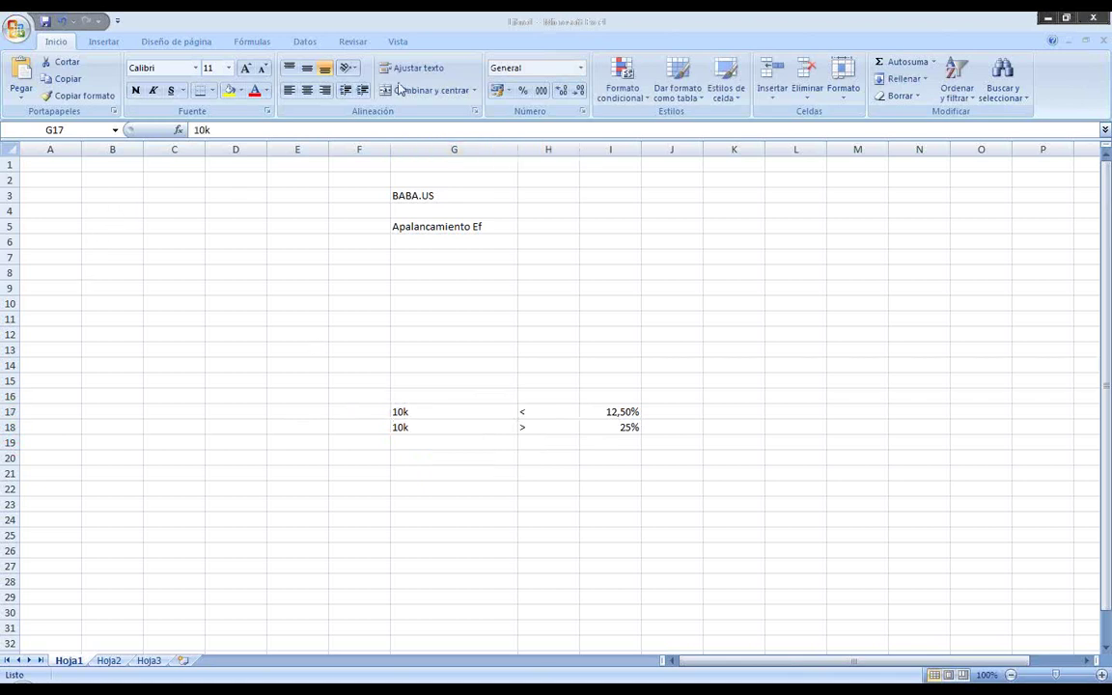
pyautogui.click(608, 409)
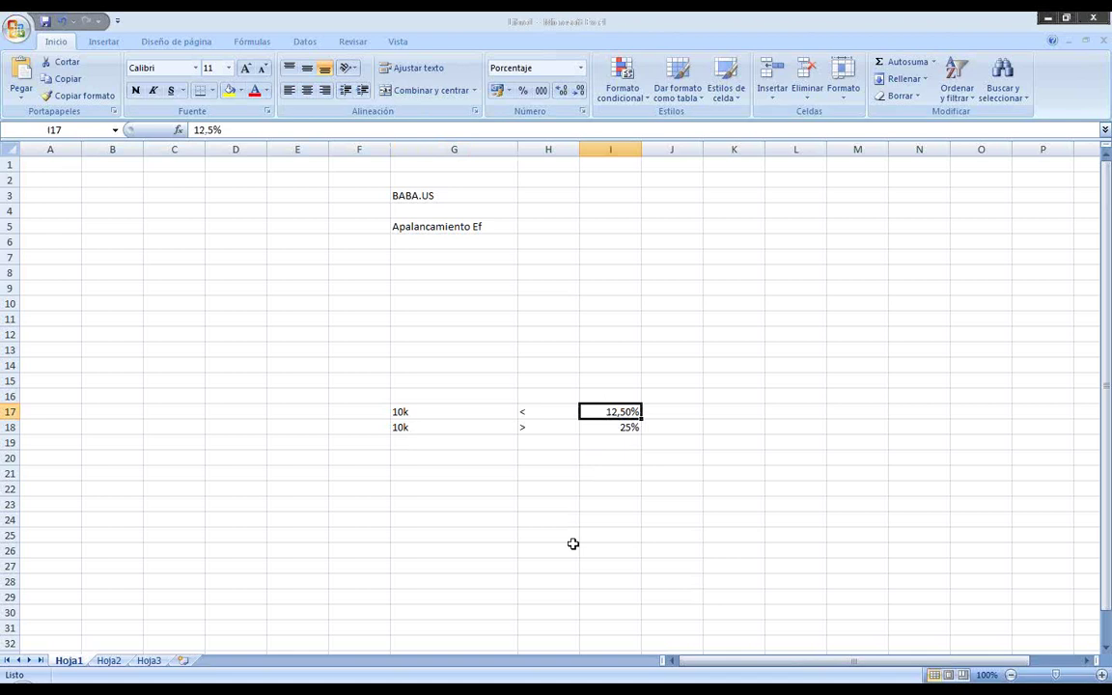
# Step: Enter the capital amount 10000 in cell F17, beside the first 10k label
pyautogui.click(368, 410)
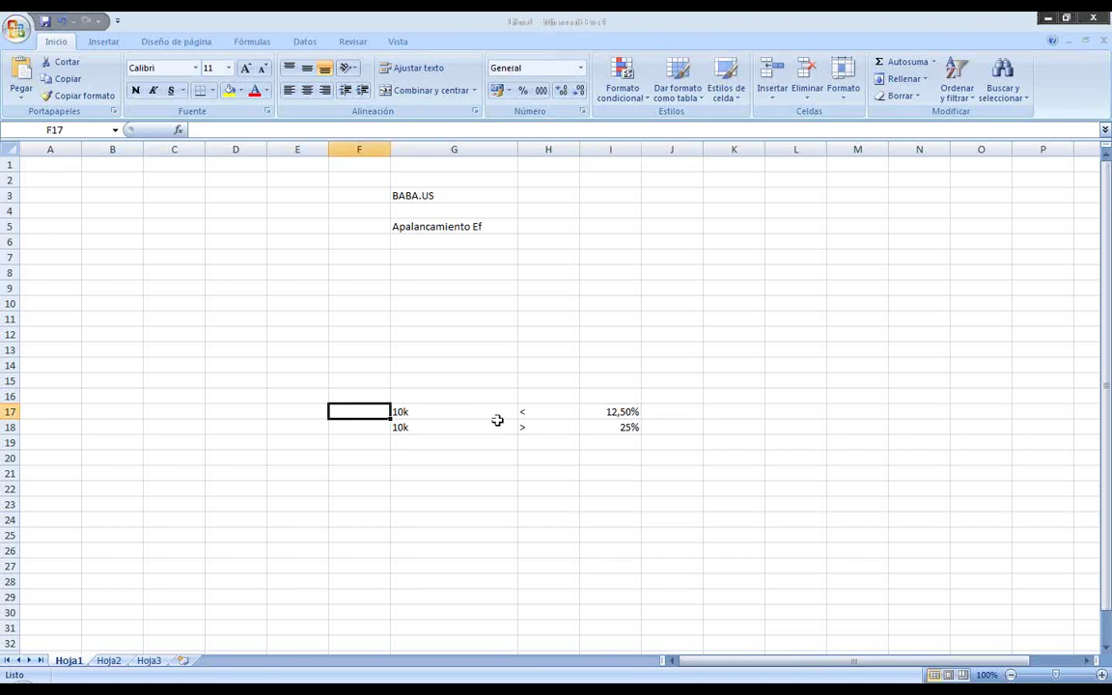
pyautogui.write('1000')
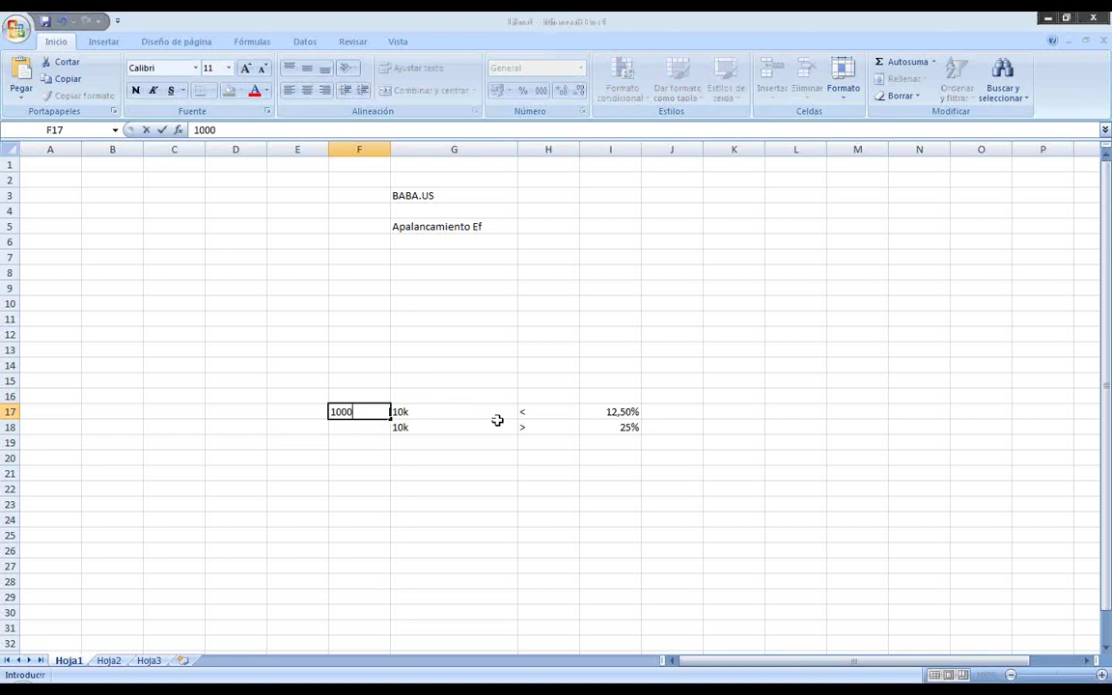
pyautogui.press('Tab')
pyautogui.press('Tab')
pyautogui.press('Tab')
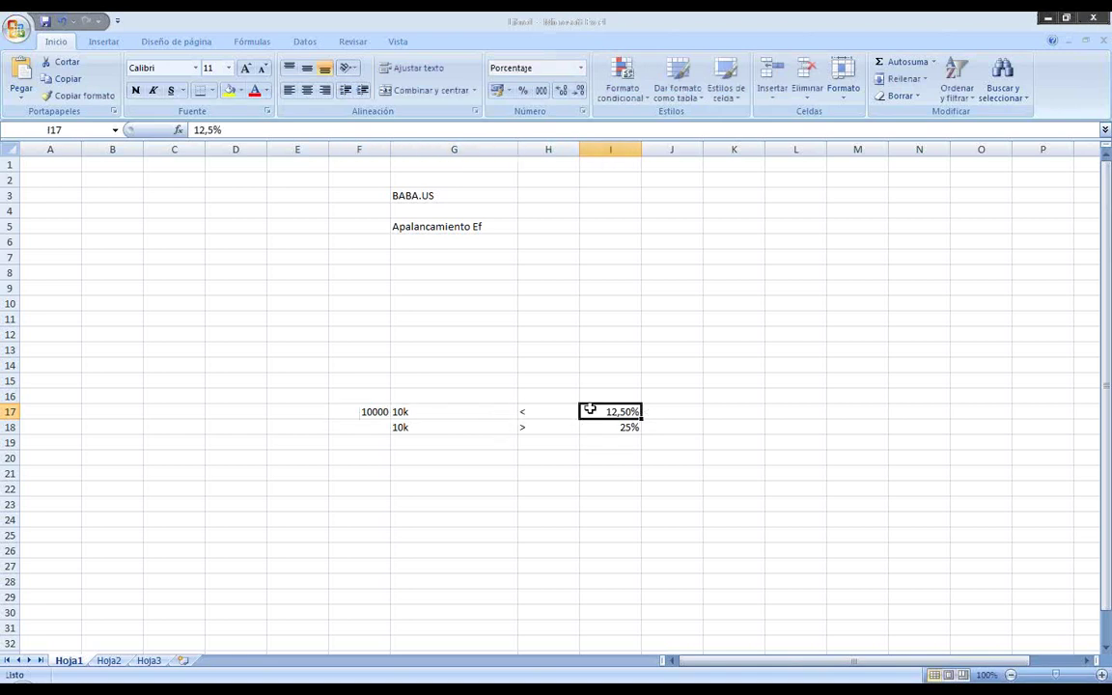
# Step: Calculate the leverage in cell J17 as 1 divided by the margin percentage in I17
pyautogui.click(655, 414)
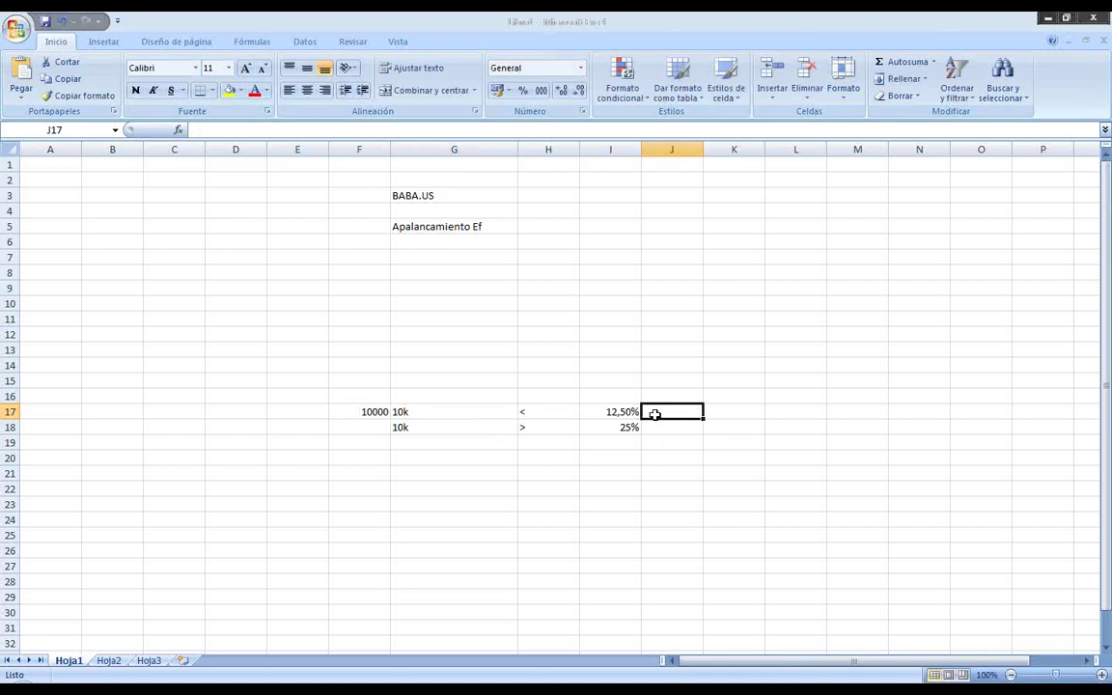
pyautogui.write('+1/')
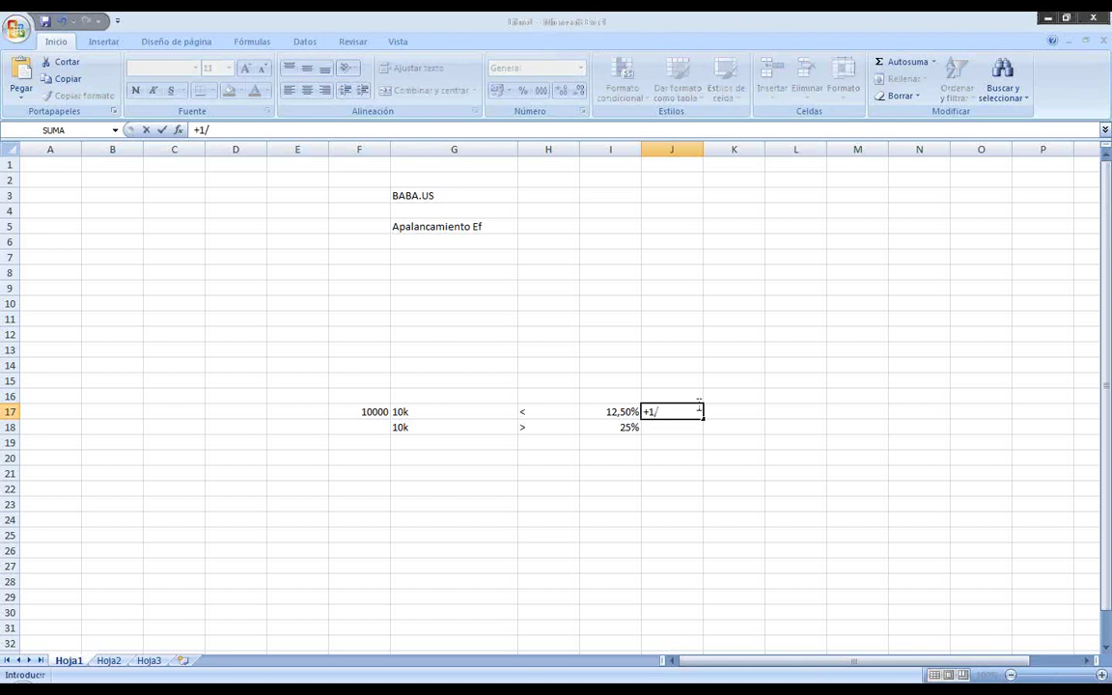
pyautogui.click(628, 411)
pyautogui.press('Return')
pyautogui.press('Up')
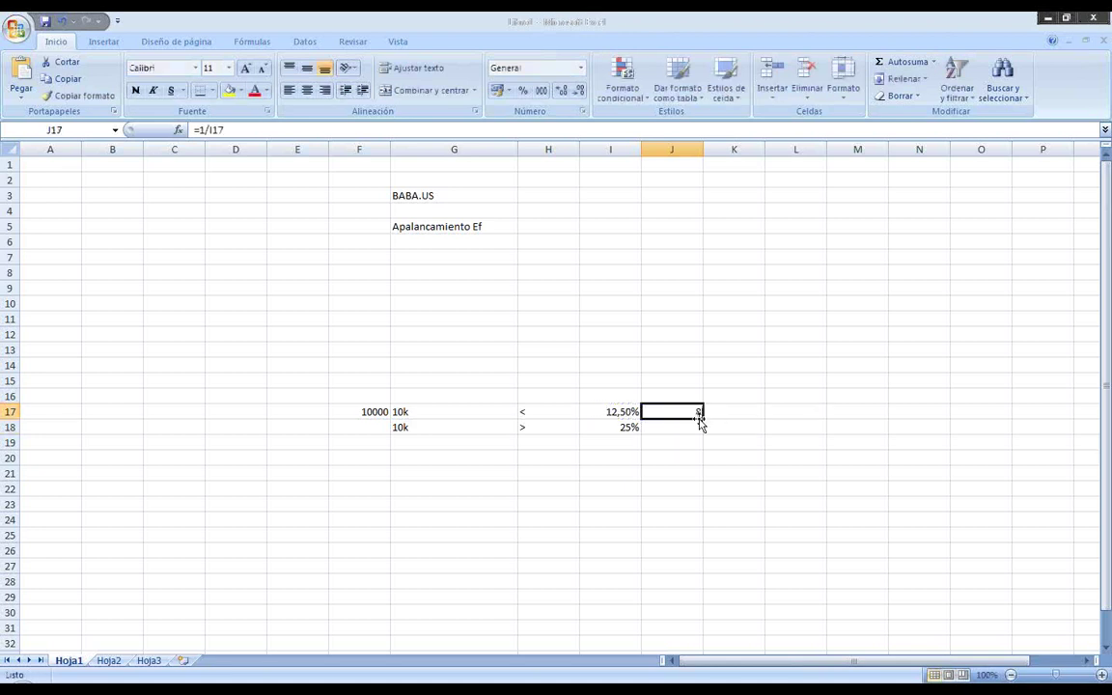
# Step: Calculate the leveraged amount in cell K17 by multiplying the leverage in J17 by the capital in F17
pyautogui.click(717, 412)
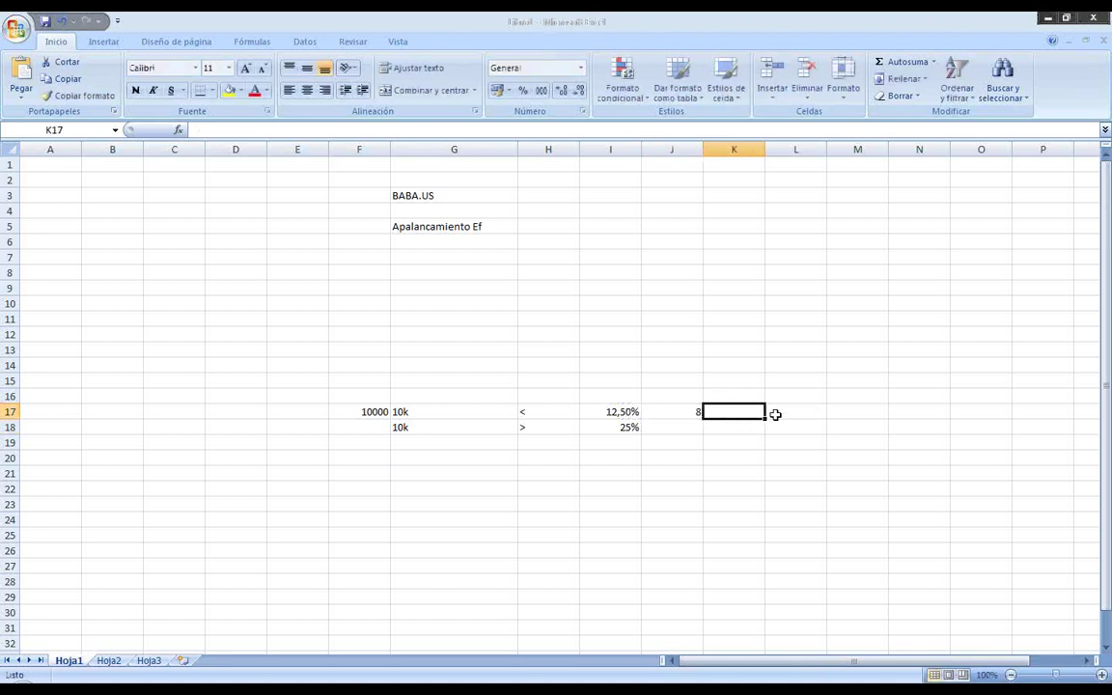
pyautogui.write('+')
pyautogui.press('Left')
pyautogui.write('*')
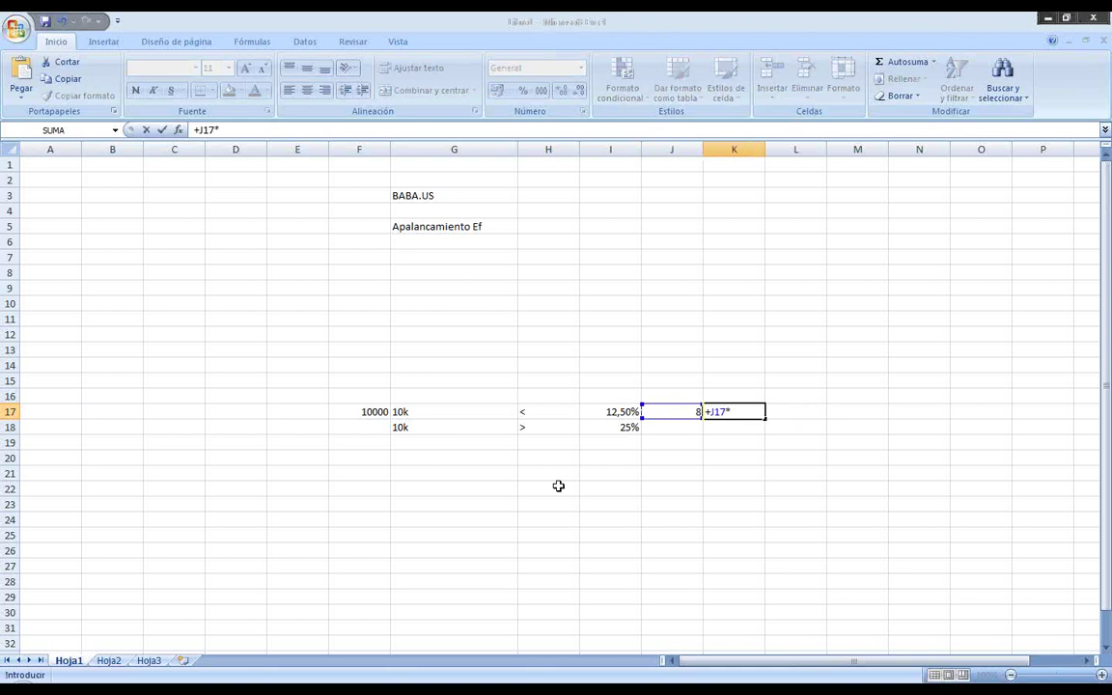
pyautogui.click(361, 409)
pyautogui.press('Return')
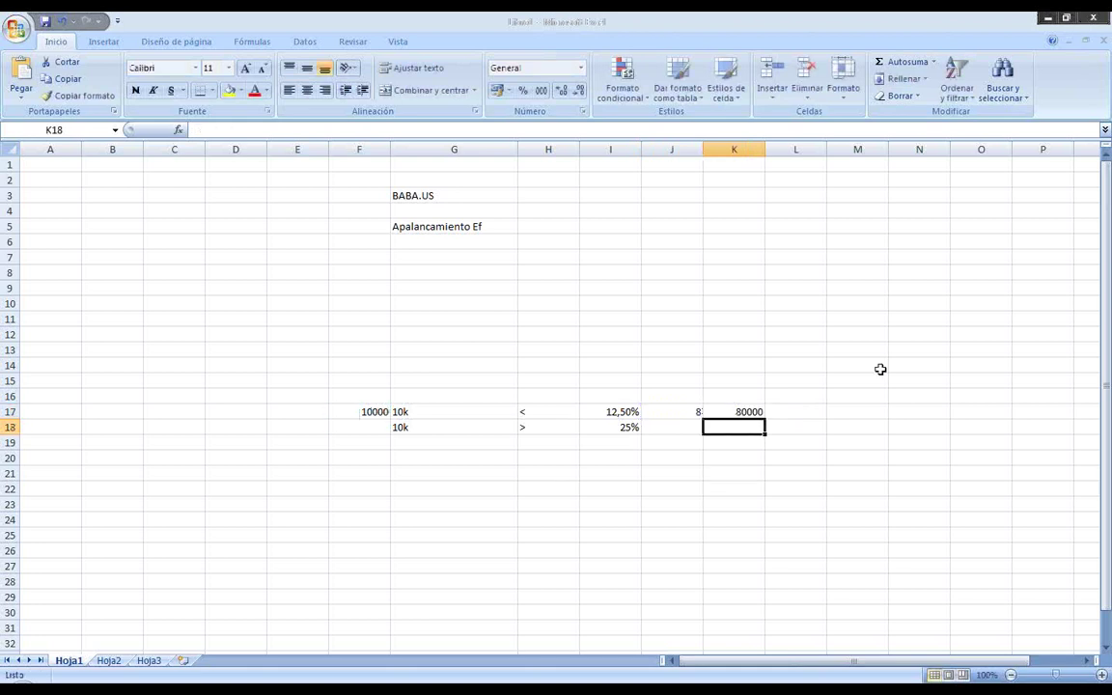
# Step: Add the heading Apalancamiento efectivo in cell J16 and widen column J to fit it
pyautogui.click(745, 412)
pyautogui.click(698, 398)
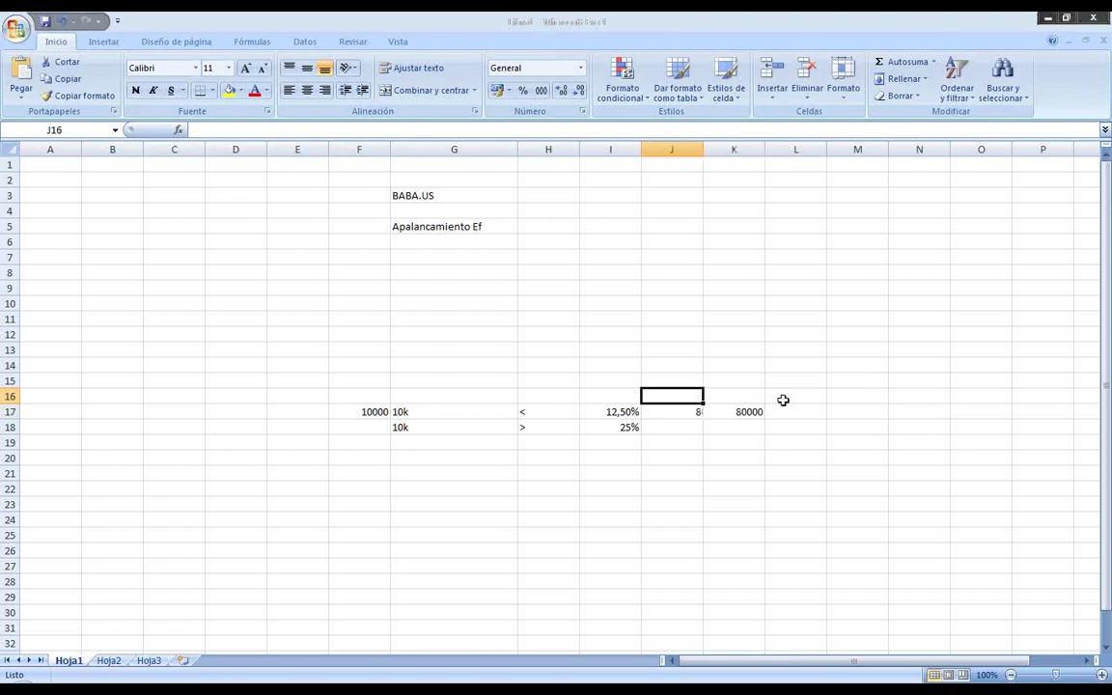
pyautogui.write('Apalanci')
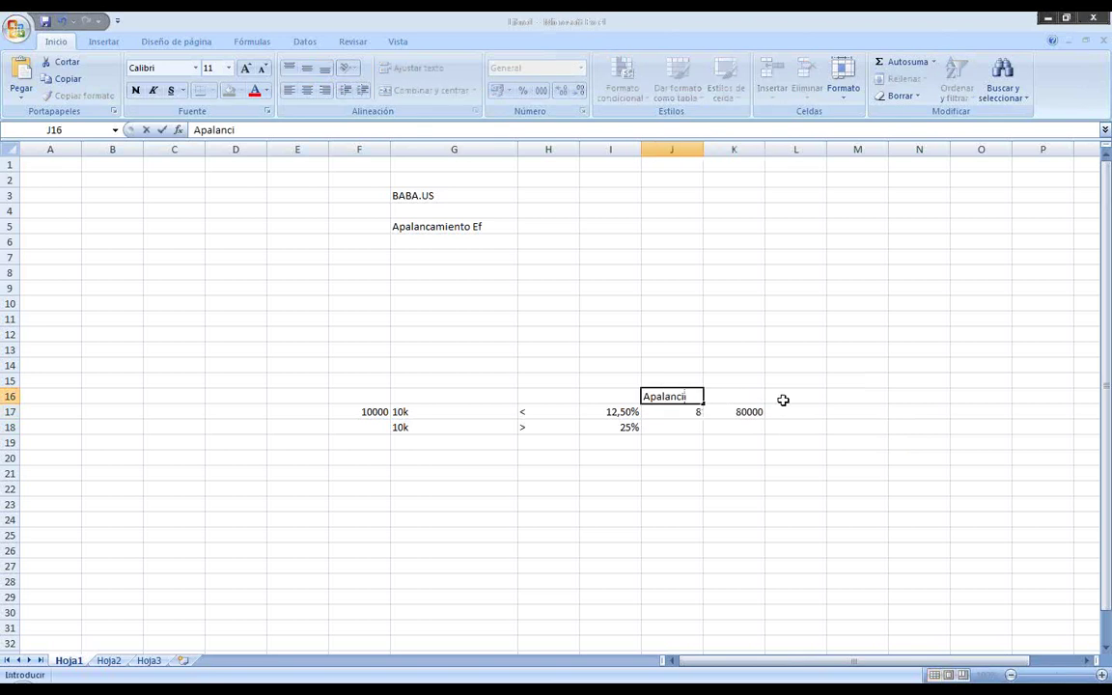
pyautogui.write('mmiento efecti')
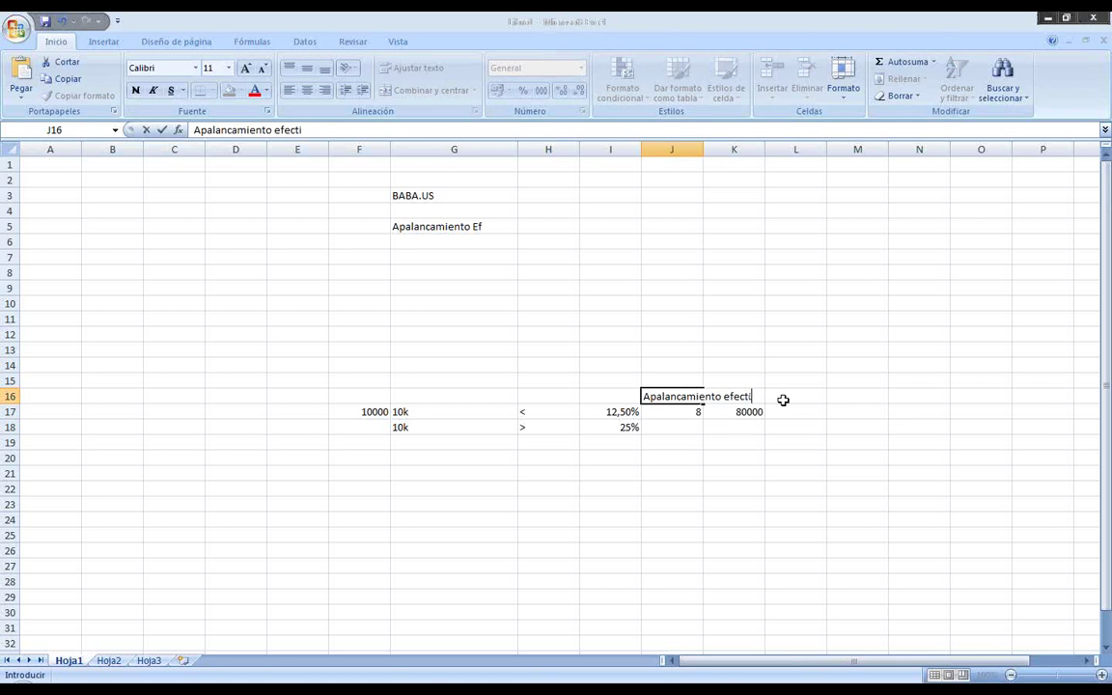
pyautogui.write('vo')
pyautogui.press('Return')
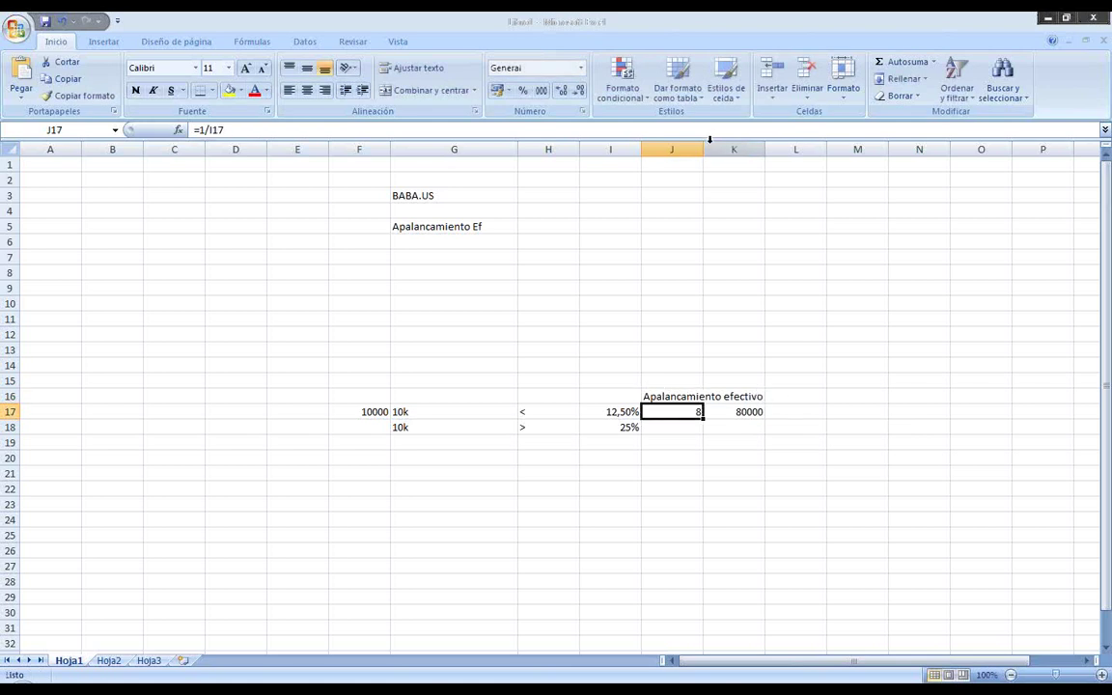
pyautogui.moveTo(704, 147); pyautogui.dragTo(770, 149)
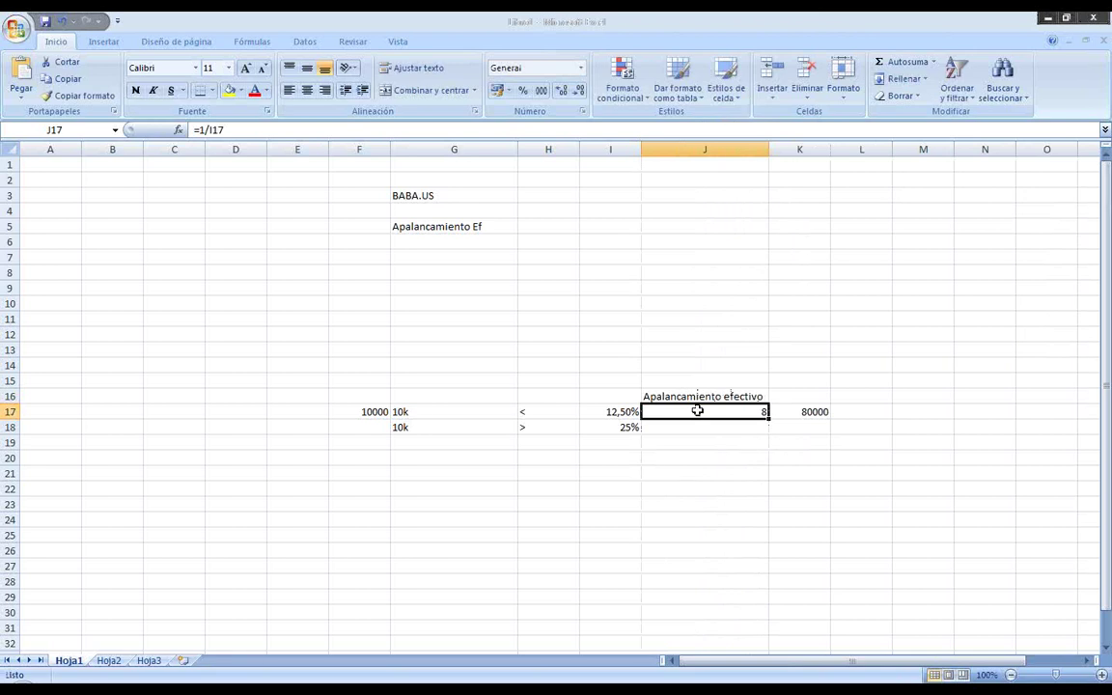
# Step: Enter the capital amount 10001 in cell F18, beside the second 10k label
pyautogui.click(340, 422)
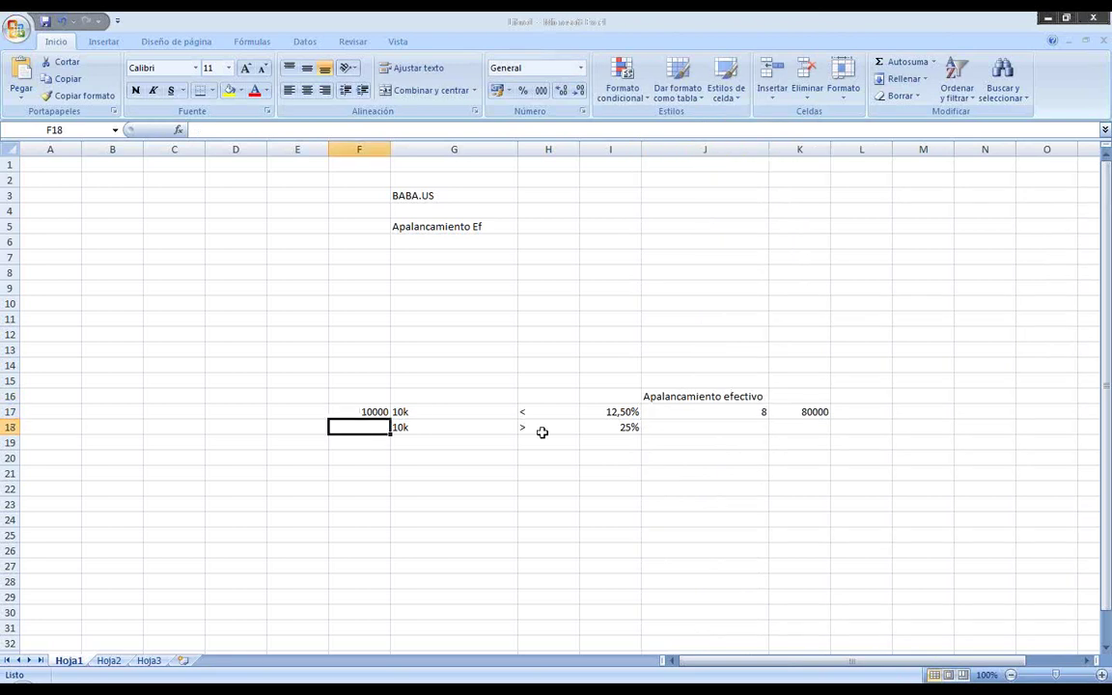
pyautogui.write('10001')
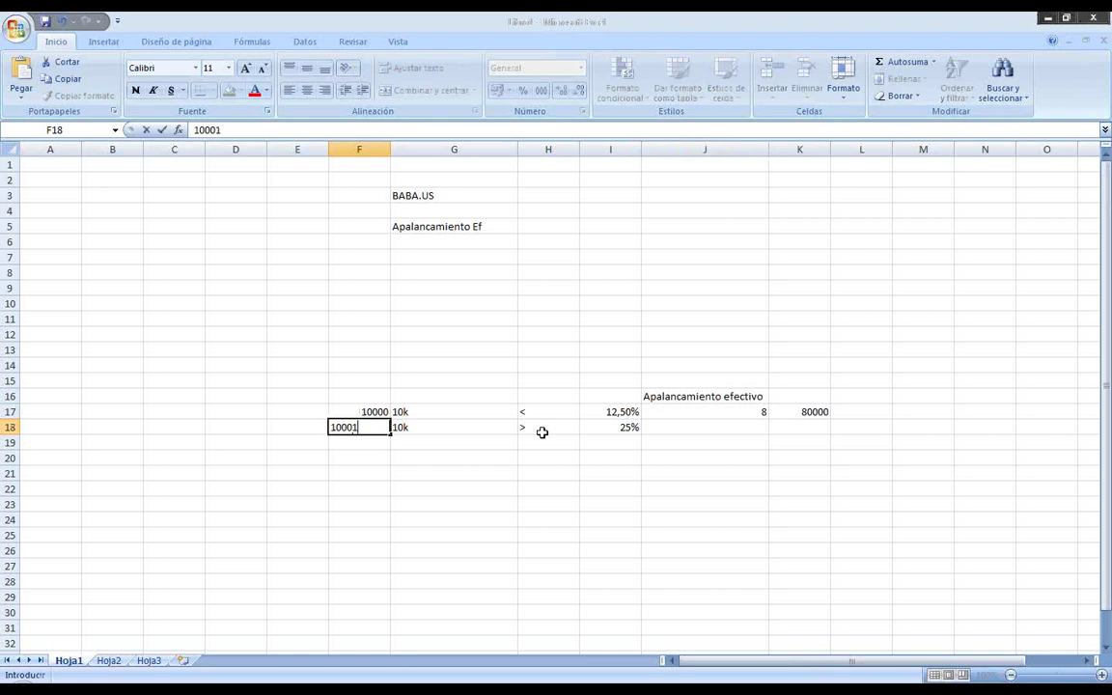
pyautogui.click(609, 545)
pyautogui.click(359, 427)
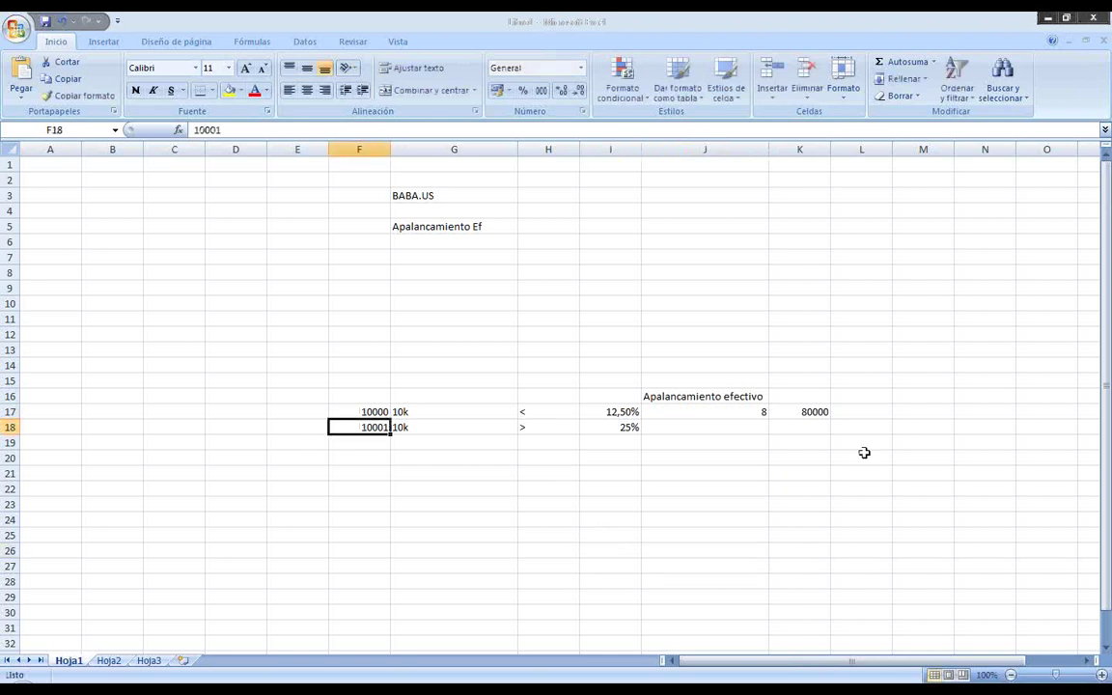
pyautogui.click(601, 430)
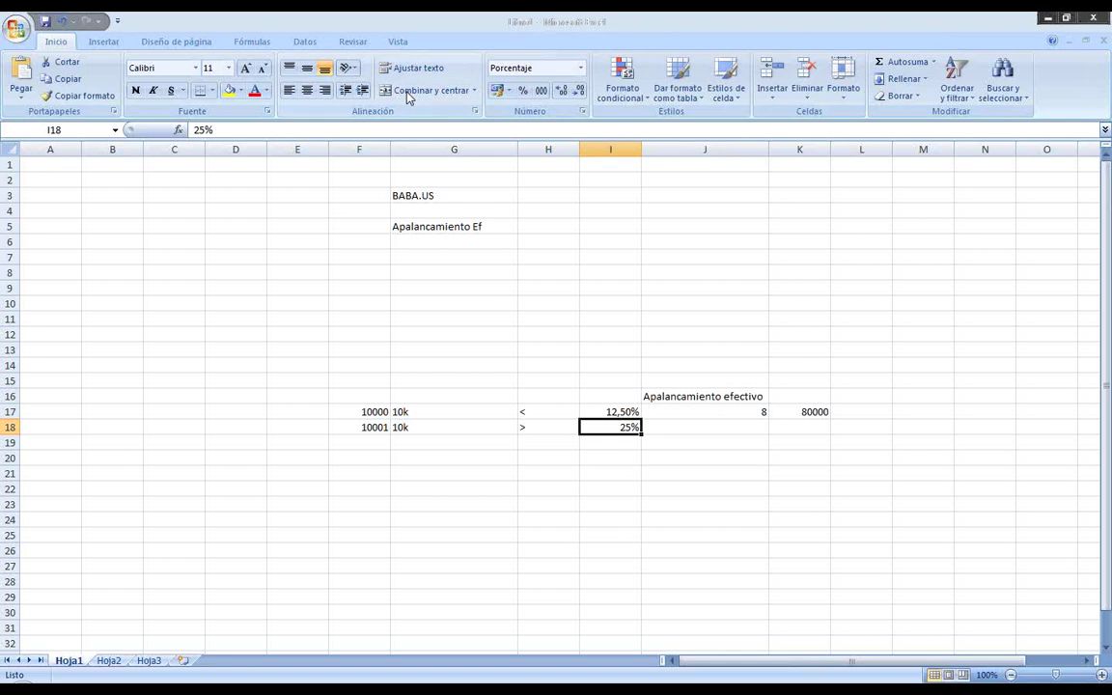
# Step: Enter the percentages 10% and 15% in cells I22 and I23
pyautogui.click(611, 487)
pyautogui.write('10%')
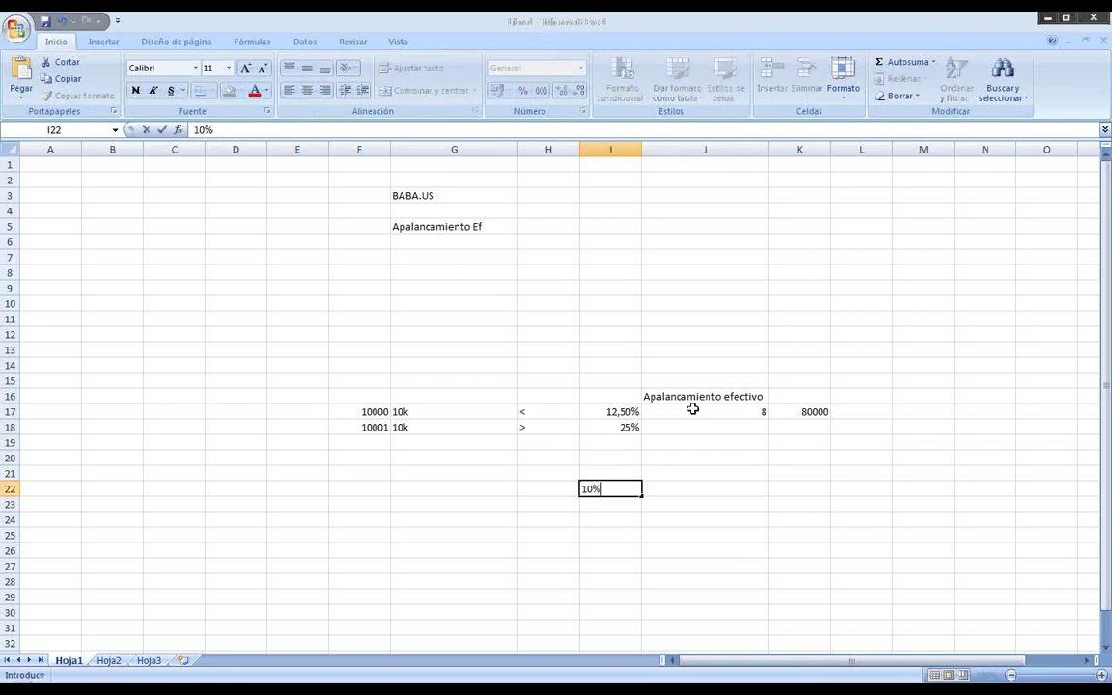
pyautogui.press('Return')
pyautogui.write('15%')
pyautogui.press('Return')
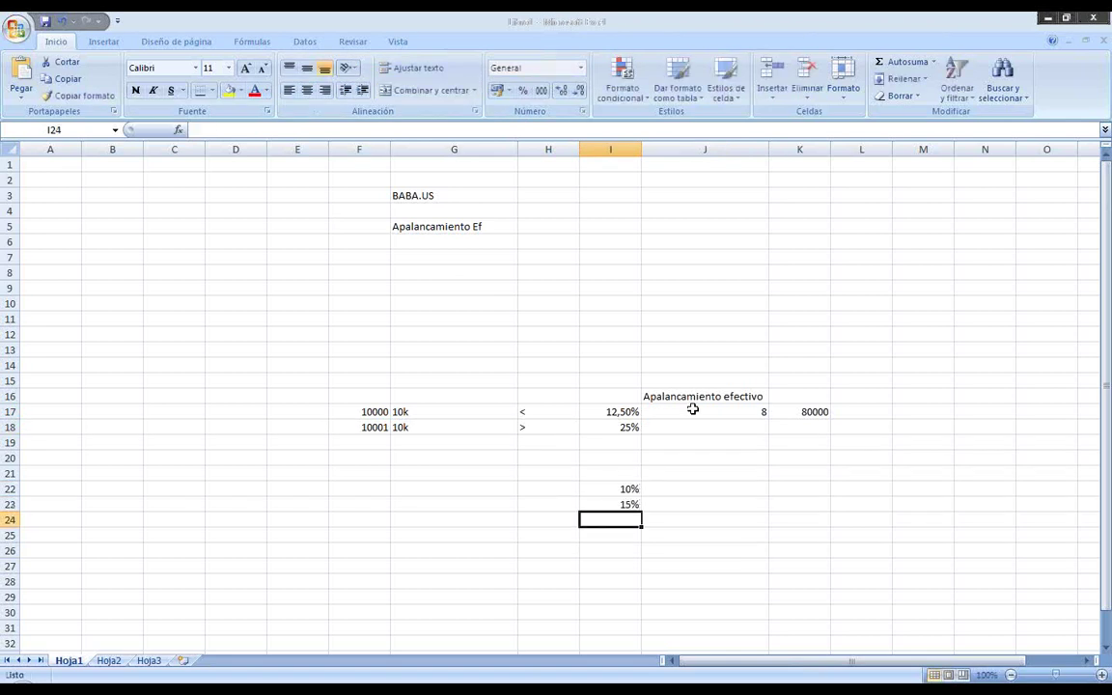
# Step: Clear the contents of cells I21 through I25
pyautogui.click(599, 412)
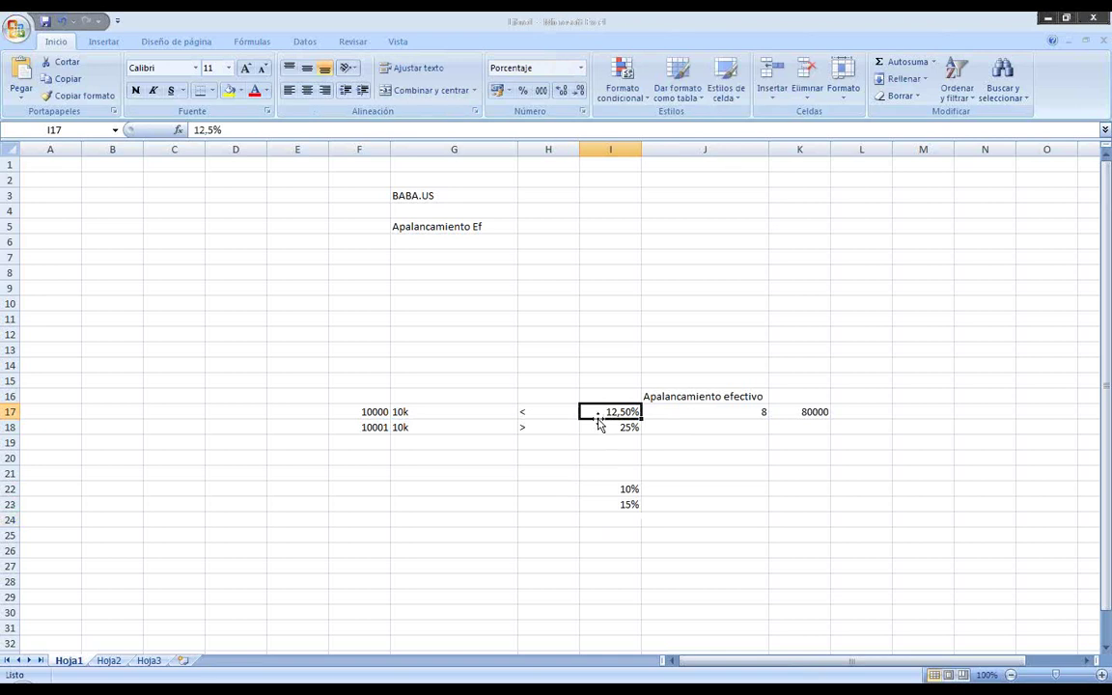
pyautogui.click(603, 430)
pyautogui.moveTo(610, 479); pyautogui.dragTo(621, 535)
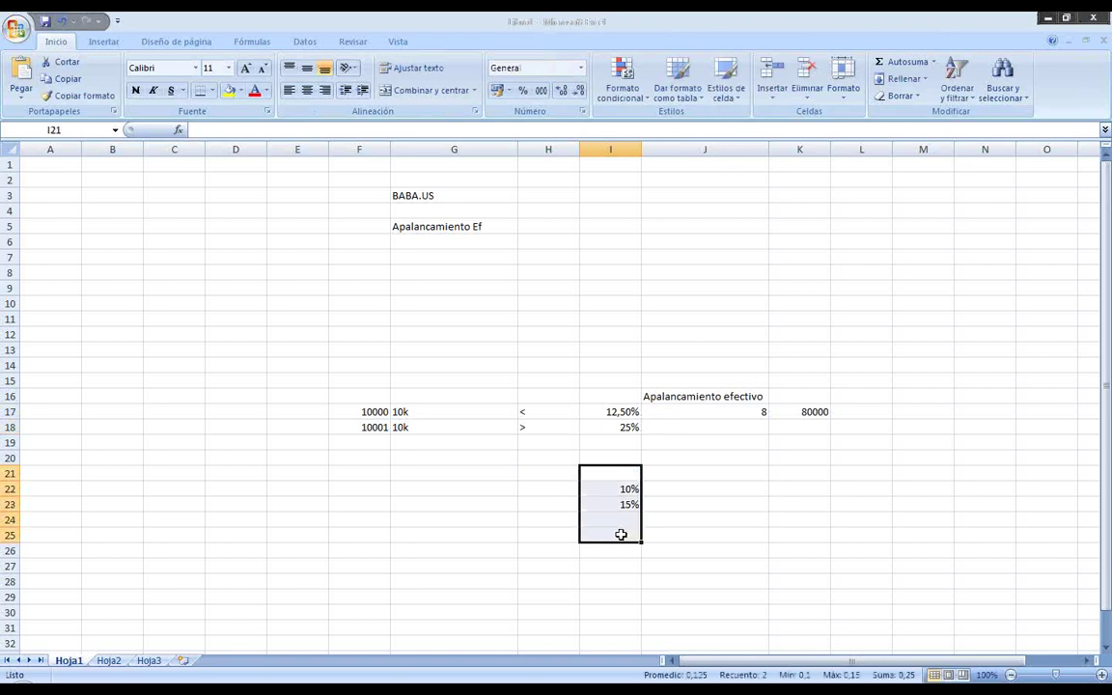
pyautogui.press('Delete')
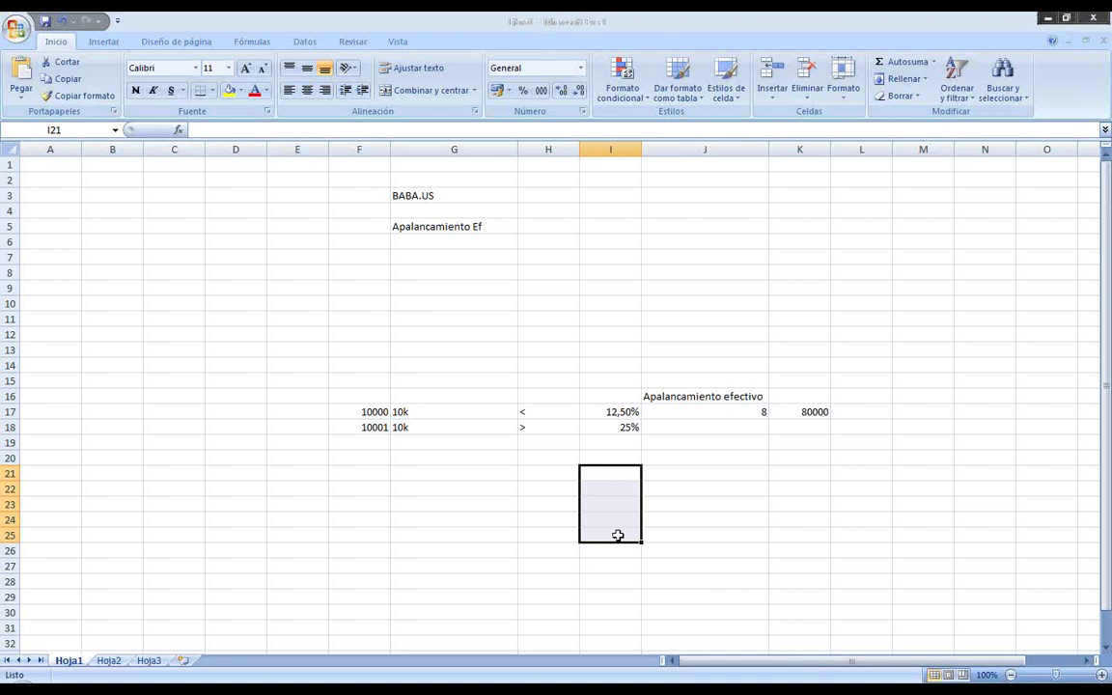
# Step: Calculate the leverage in cell J18 as 1 divided by the margin percentage in I18
pyautogui.click(737, 416)
pyautogui.click(706, 429)
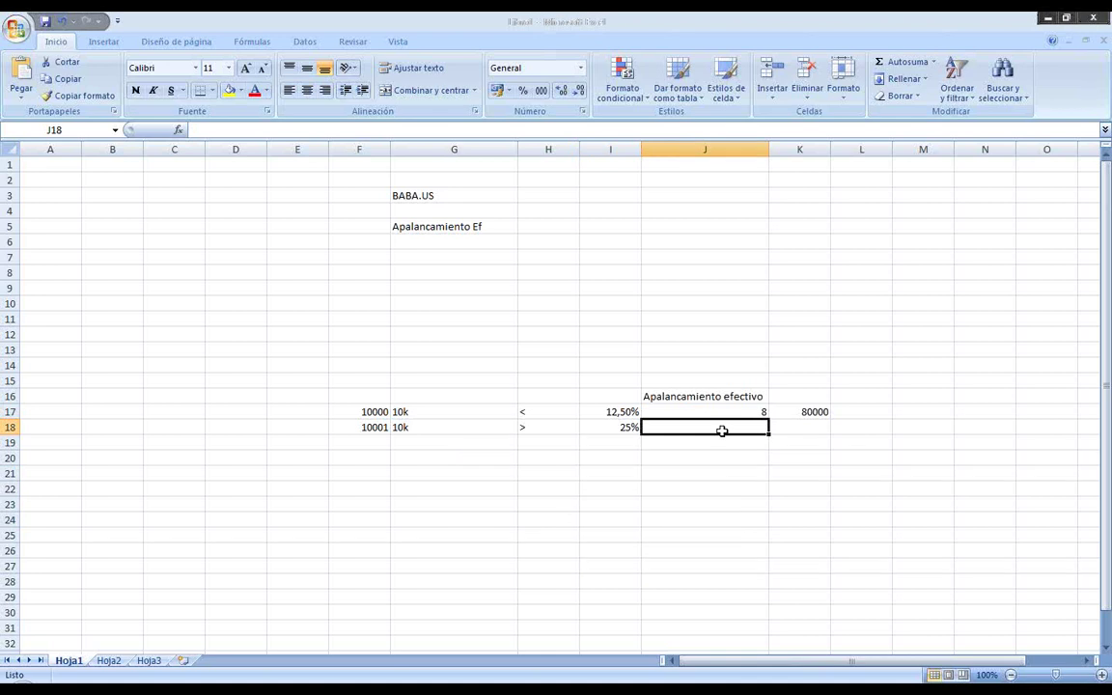
pyautogui.write('+1/')
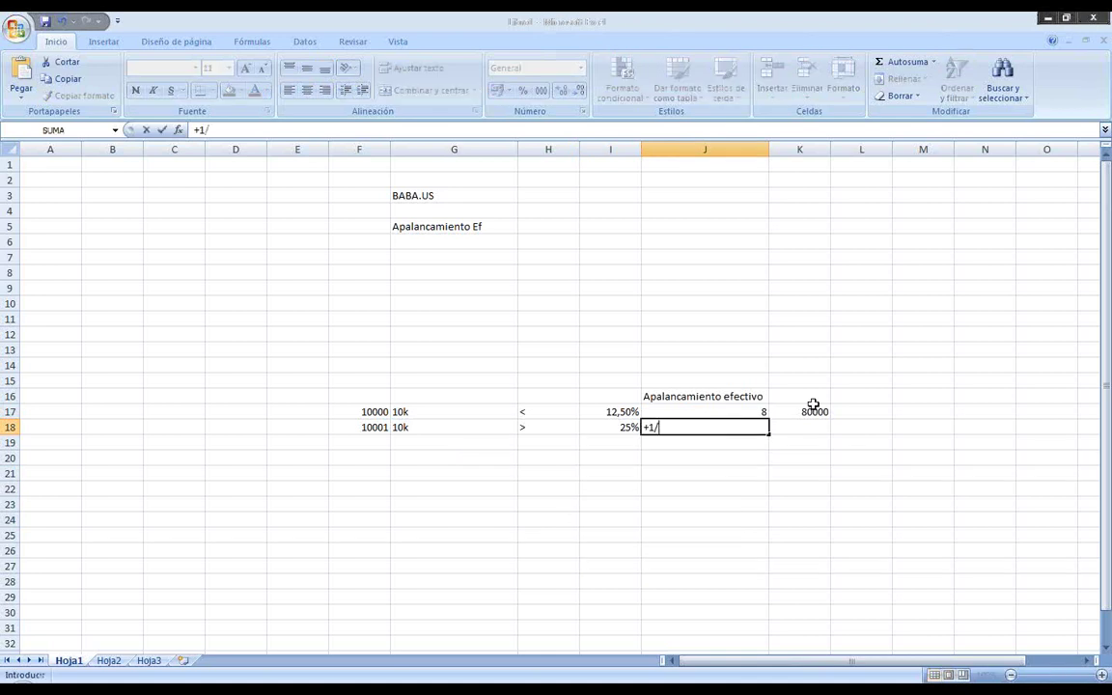
pyautogui.press('Left')
pyautogui.press('Return')
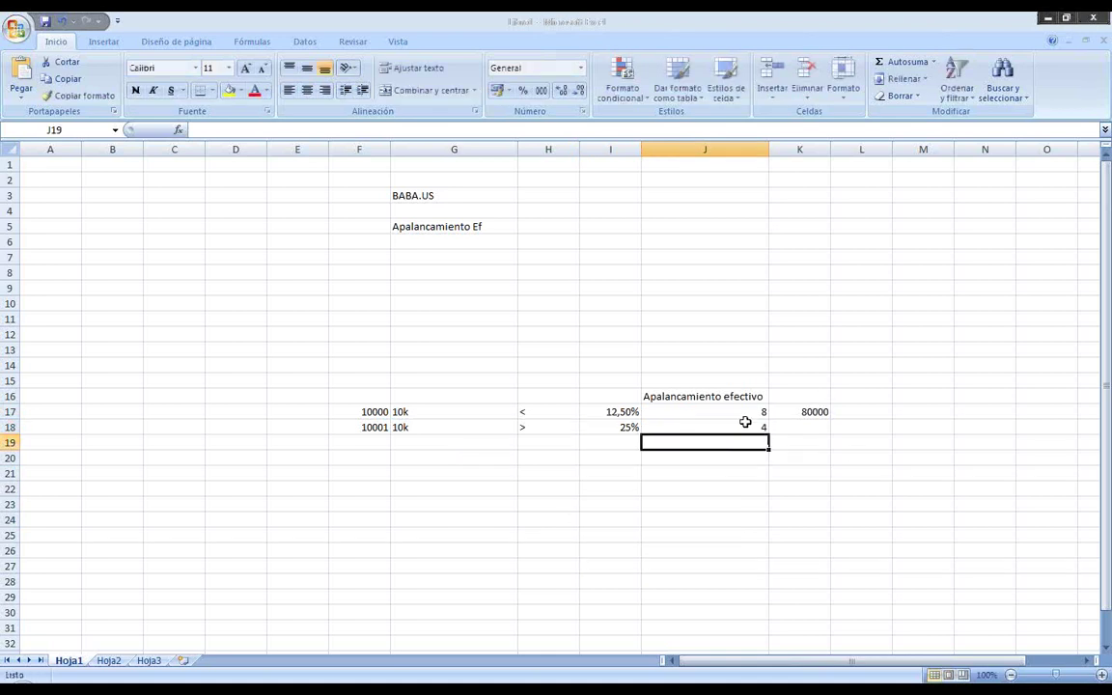
pyautogui.click(765, 429)
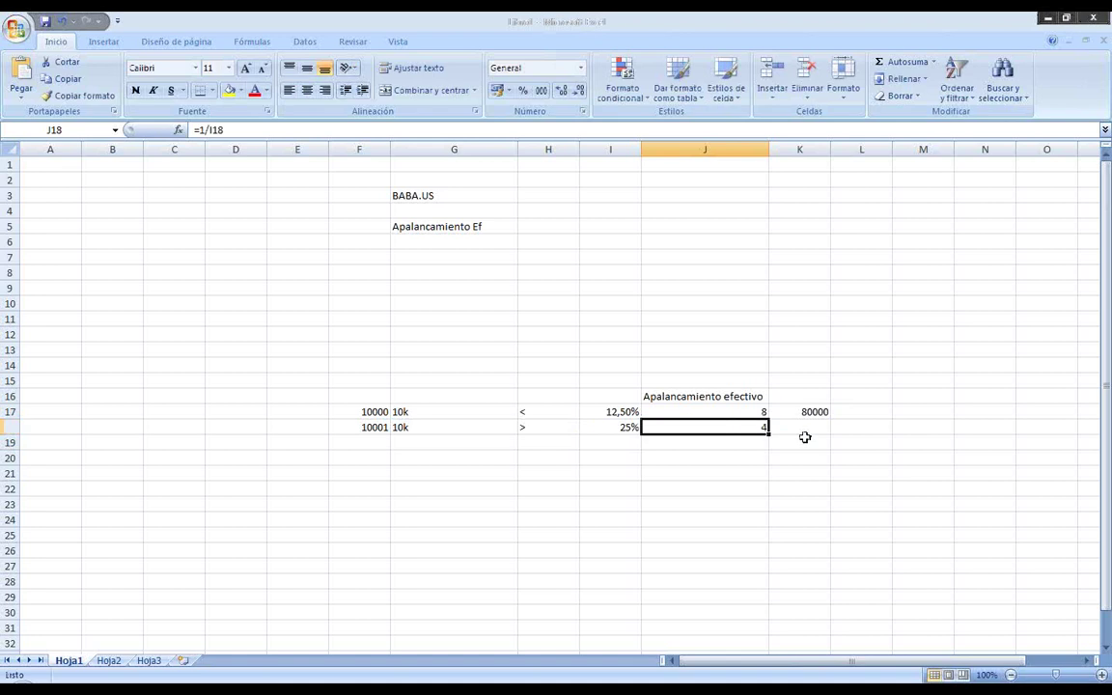
# Step: Calculate the leveraged amount in cell K18 by multiplying the capital in F18 by the leverage in J18
pyautogui.click(806, 432)
pyautogui.write('+')
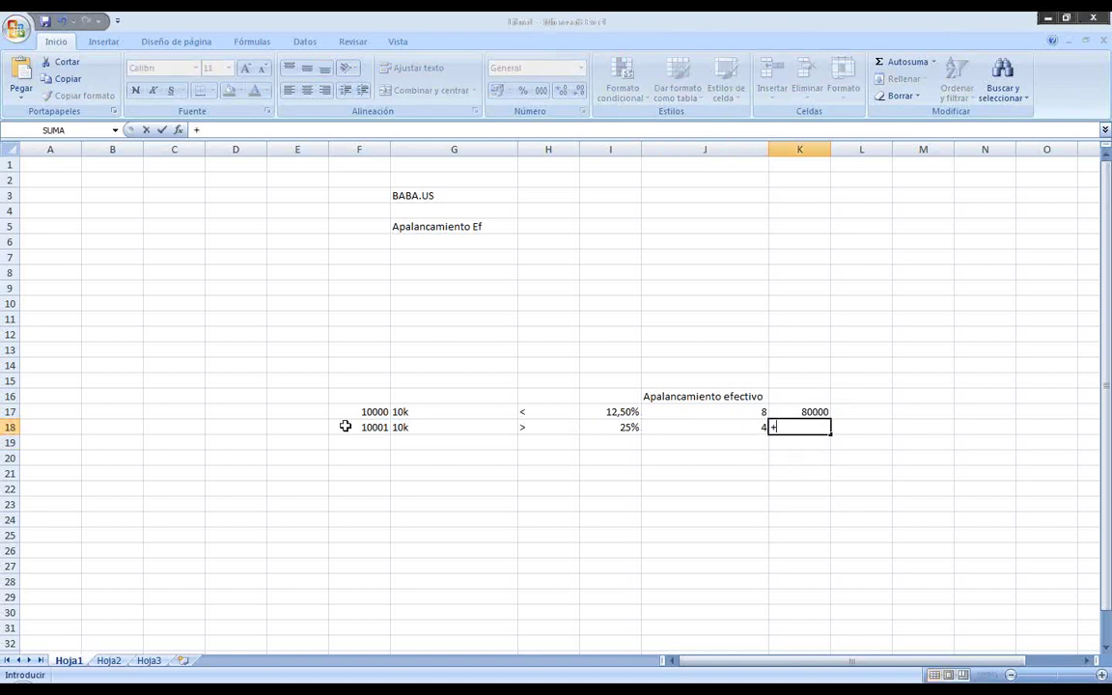
pyautogui.click(376, 429)
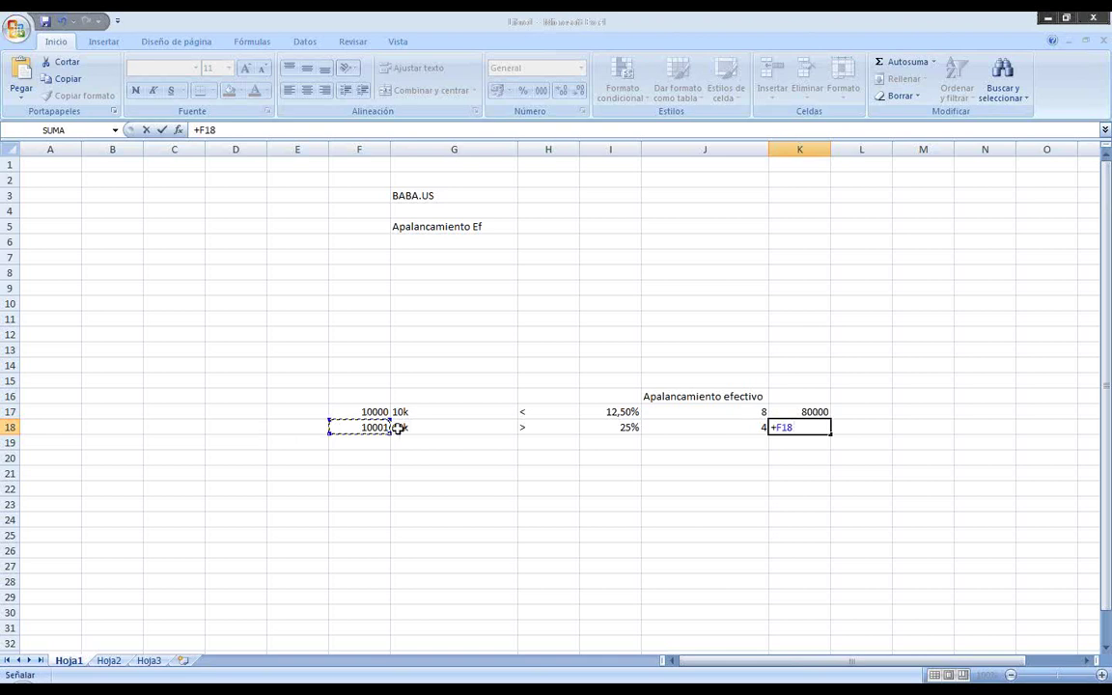
pyautogui.write('"')
pyautogui.click(764, 429)
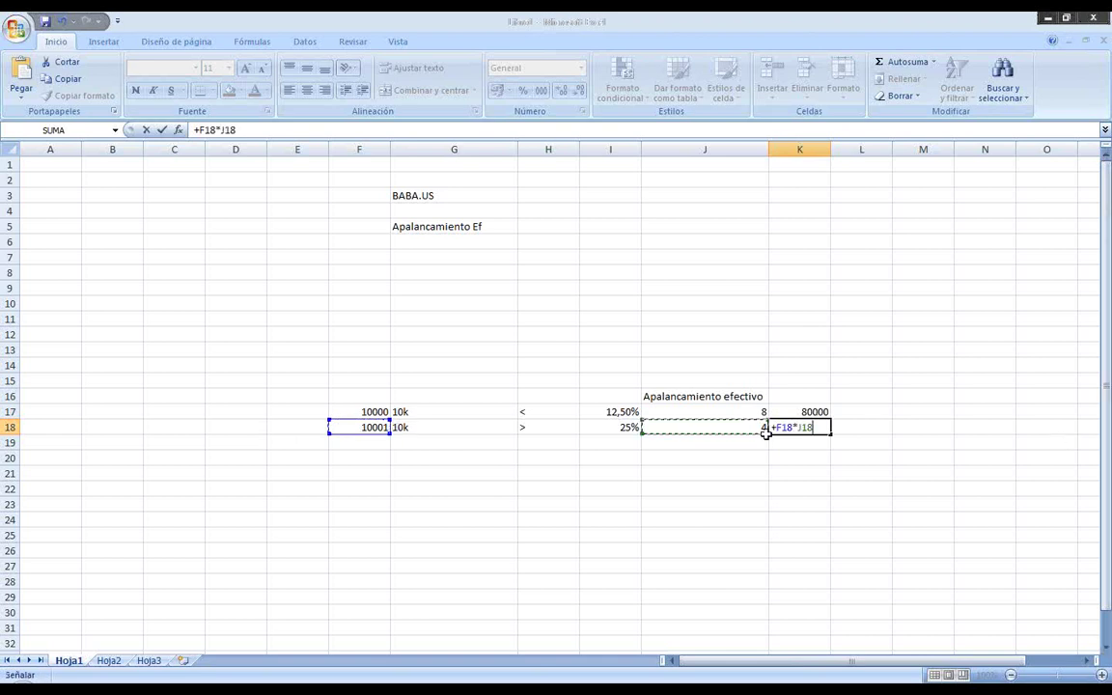
pyautogui.press('Return')
pyautogui.press('Up')
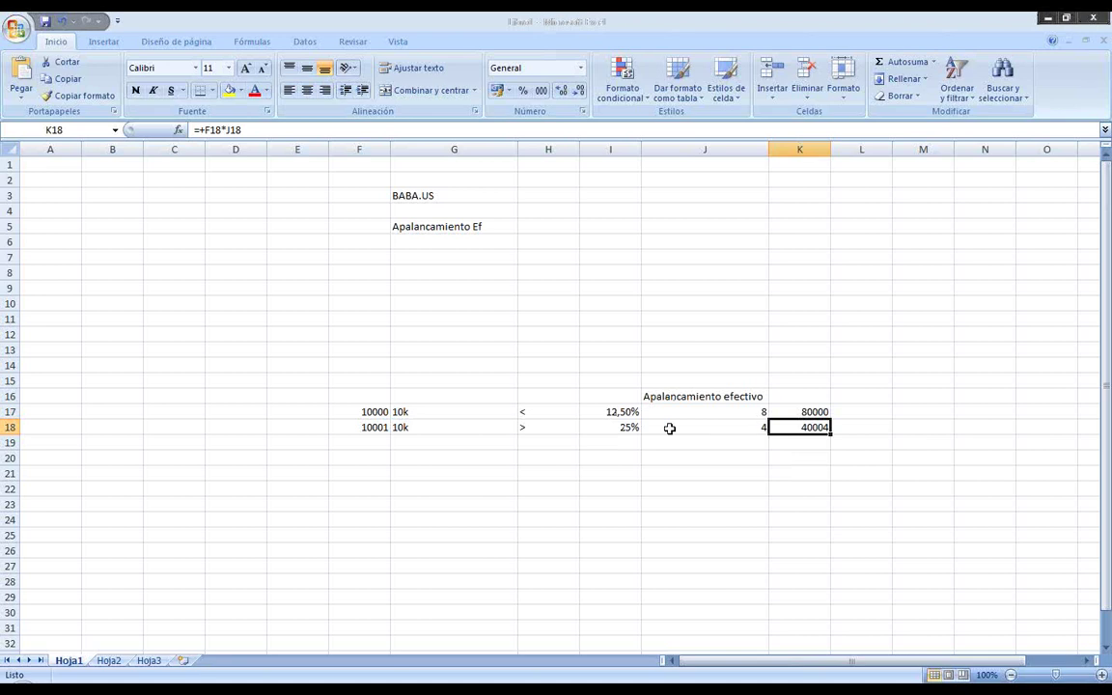
# Step: Clear the whole leverage example from the range F15 to R24
pyautogui.moveTo(359, 375); pyautogui.dragTo(869, 398)
pyautogui.moveTo(1109, 475); pyautogui.dragTo(709, 524)
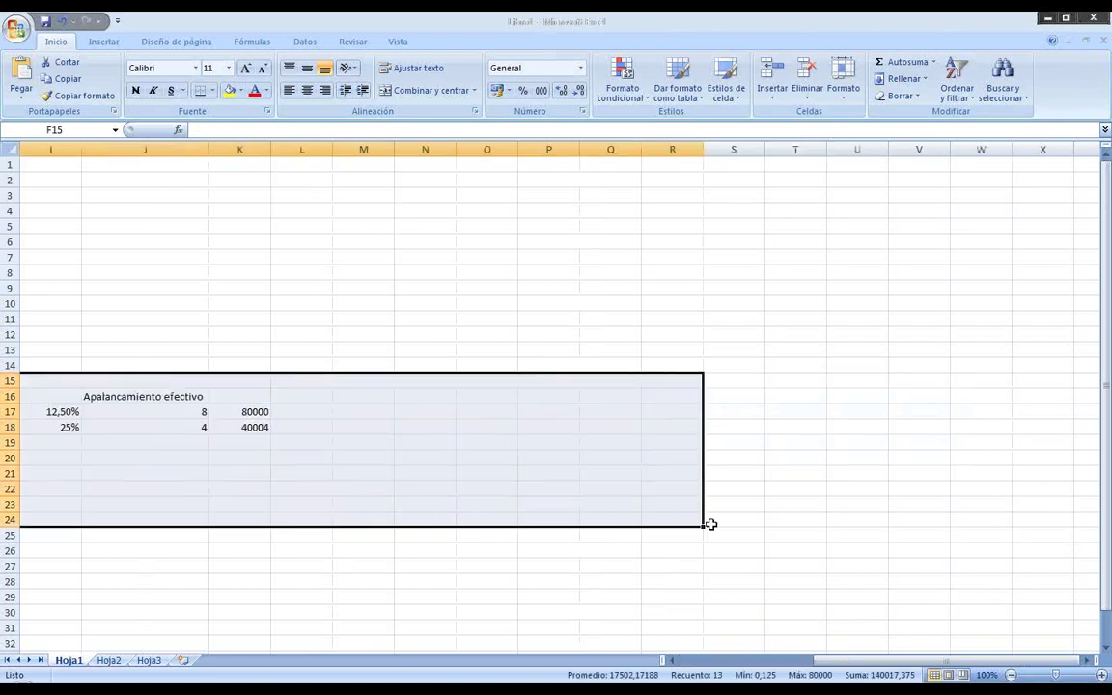
pyautogui.press('Delete')
pyautogui.click(608, 303)
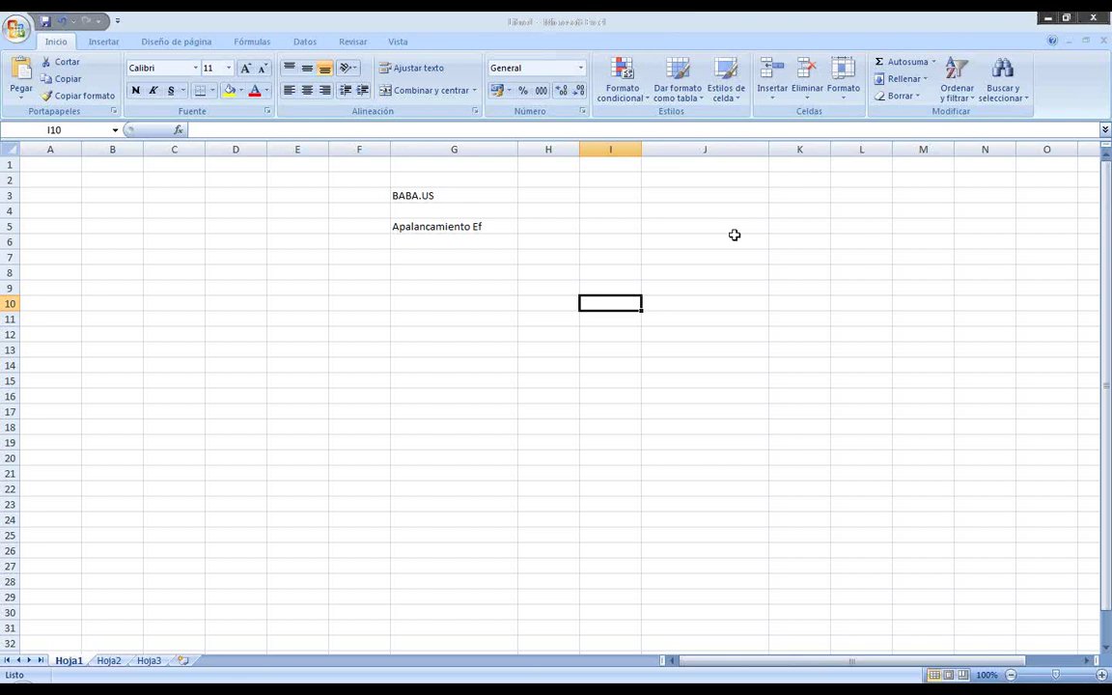
# Step: Enter the label Margin Call in cell G17 and its level of 30% in H17
pyautogui.press('Left')
pyautogui.press('Down')
pyautogui.press('Left')
pyautogui.press('Left')
pyautogui.press('Left')
pyautogui.press('Down')
pyautogui.press('Down')
pyautogui.press('Down')
pyautogui.press('Down')
pyautogui.press('Right')
pyautogui.press('Down')
pyautogui.press('Down')
pyautogui.press('Right')
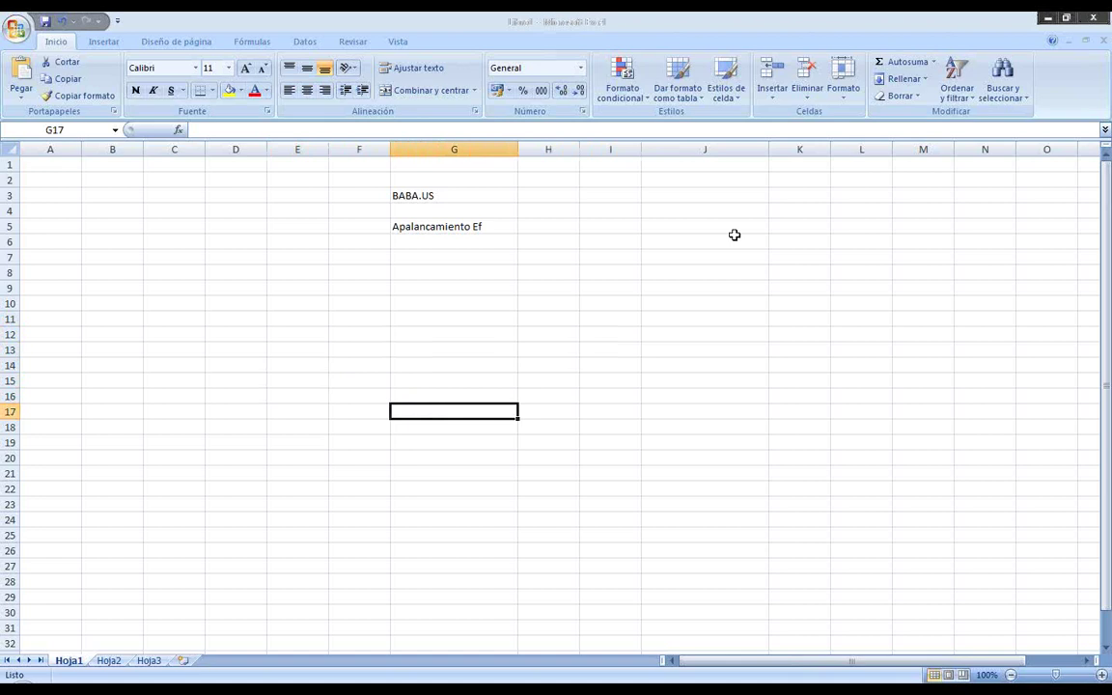
pyautogui.write('Margin Va')
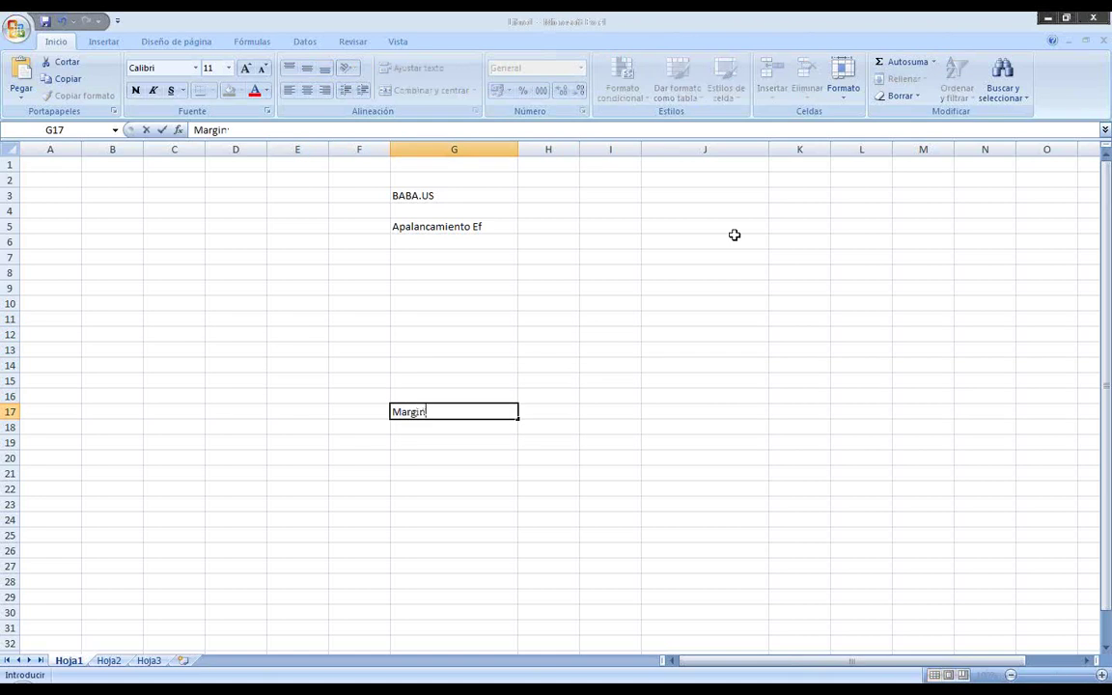
pyautogui.press('BackSpace')
pyautogui.press('BackSpace')
pyautogui.write('Call')
pyautogui.press('Tab')
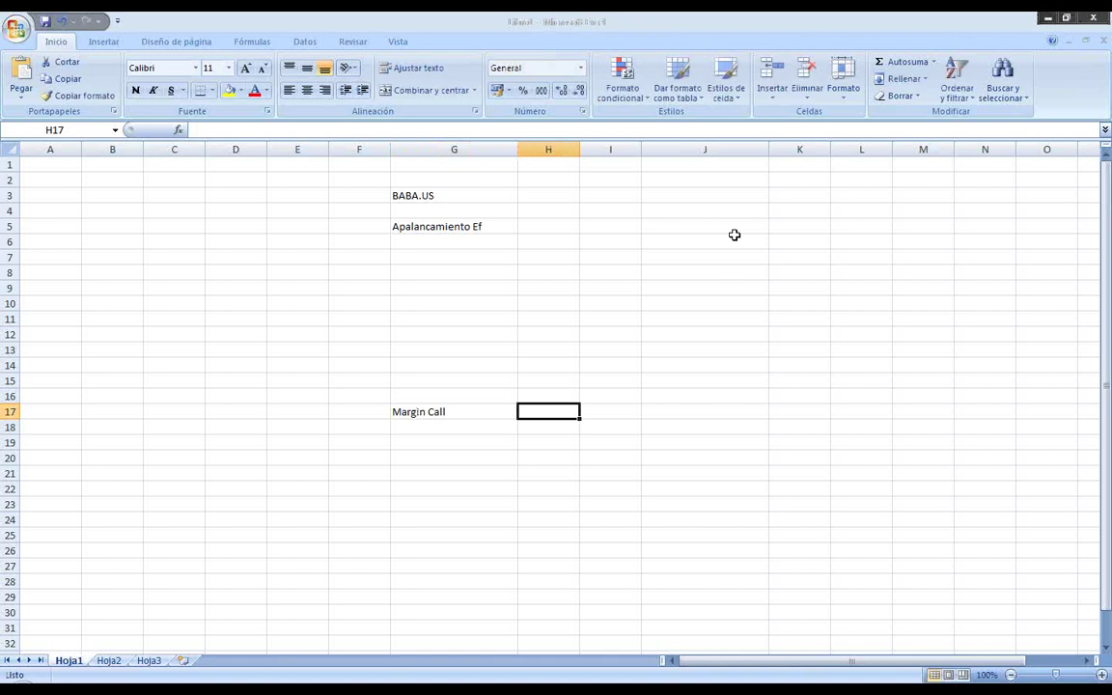
pyautogui.write('30%')
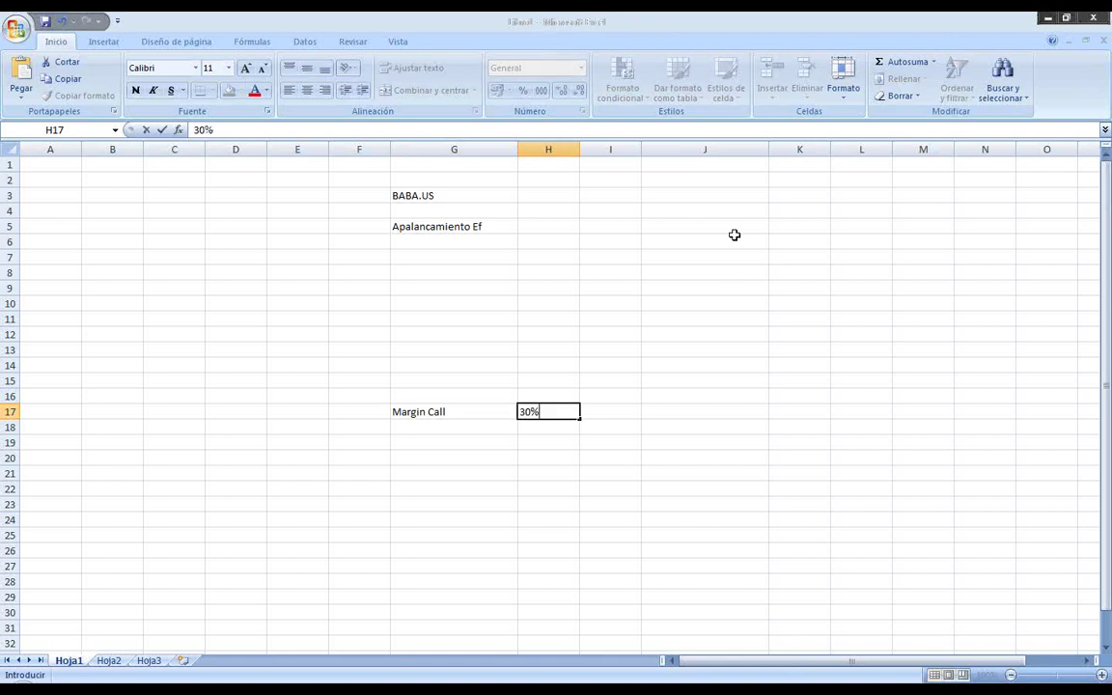
pyautogui.press('Tab')
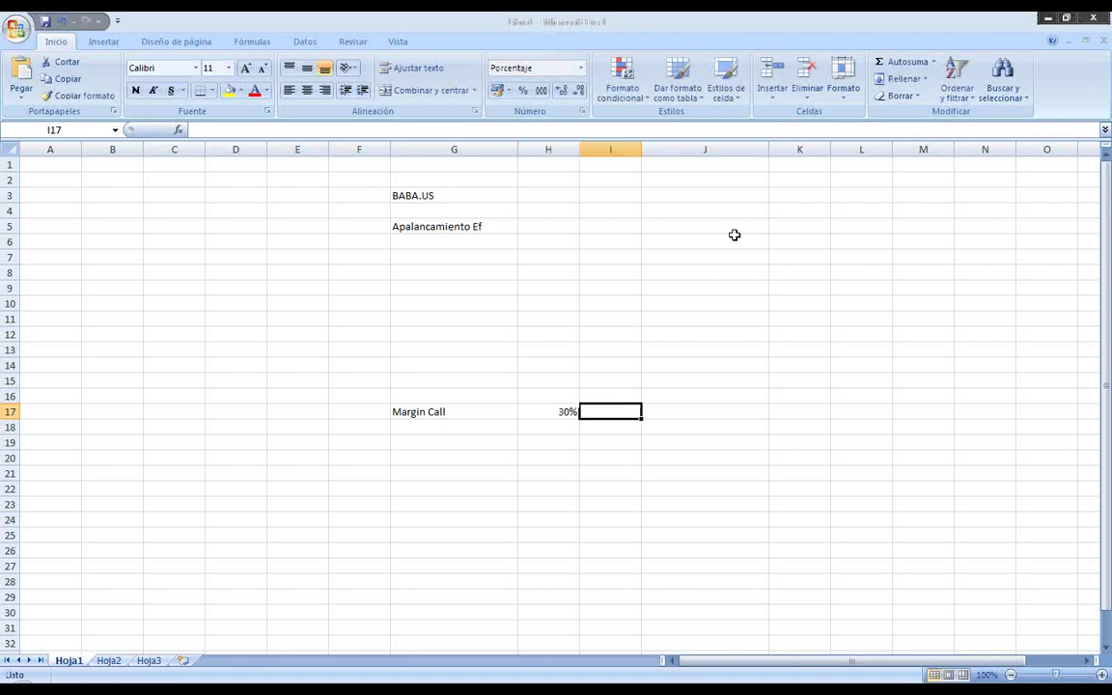
# Step: Enter the ratio label Patrimonio/Margen in cell I17 and widen column I to fit it
pyautogui.write('Patrimonio')
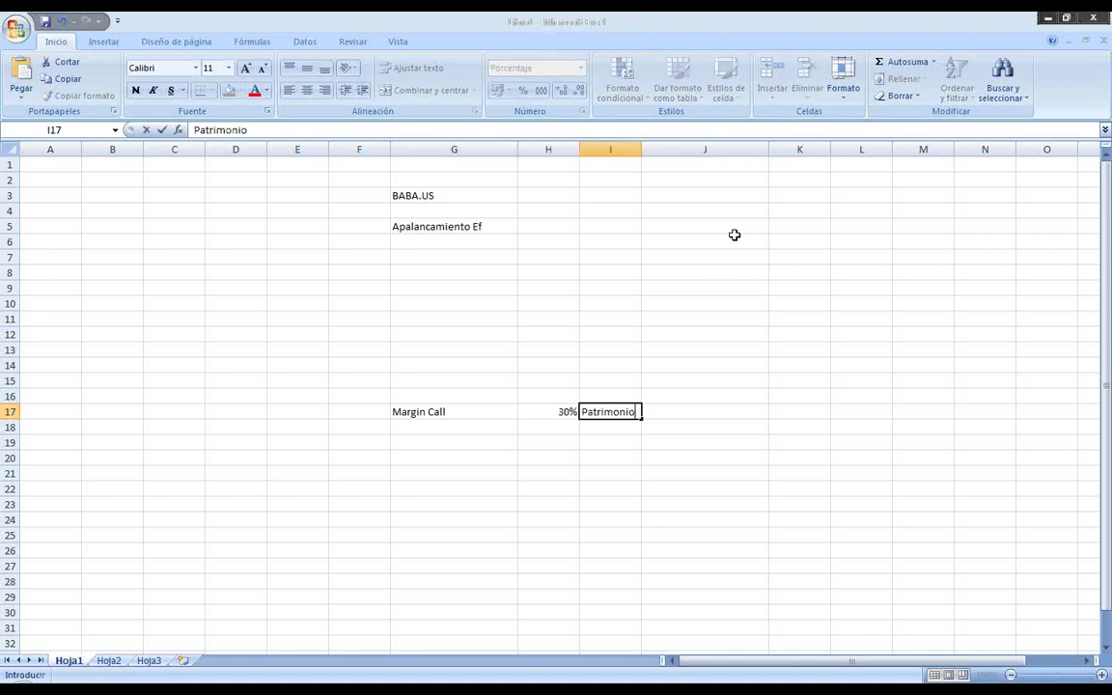
pyautogui.write('/Margen')
pyautogui.press('Return')
pyautogui.moveTo(643, 150); pyautogui.dragTo(678, 150)
# Step: Enter the equity-to-margin ratio 10000/10000 in cell J17, beside the Patrimonio/Margen label
pyautogui.click(710, 413)
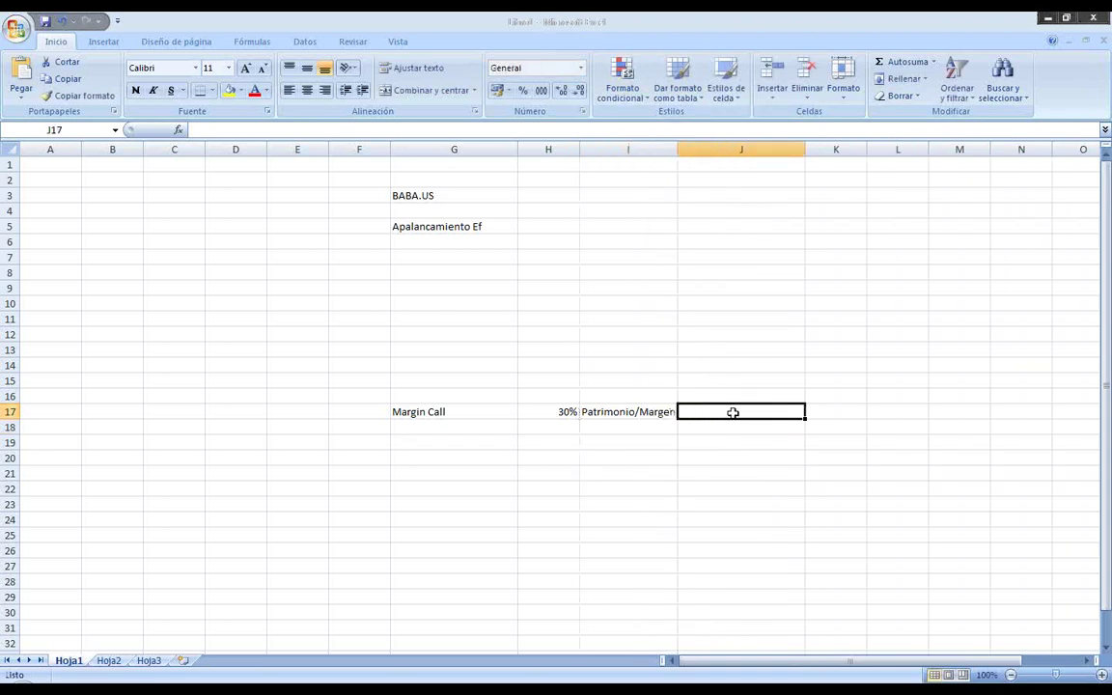
pyautogui.write('100')
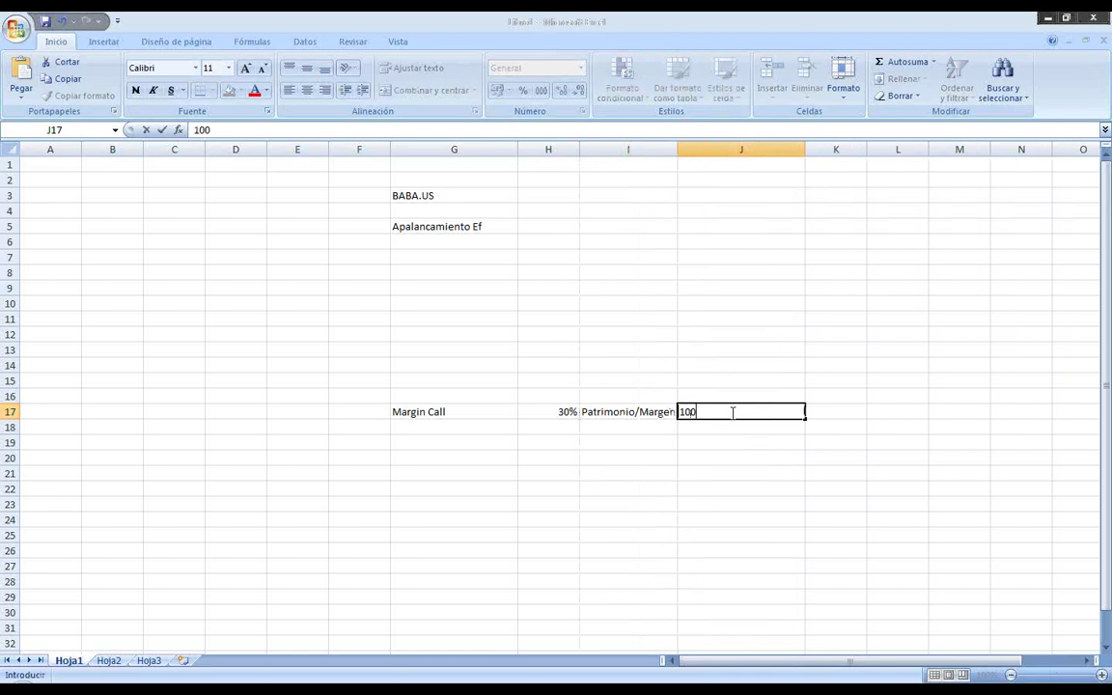
pyautogui.write('00/10000')
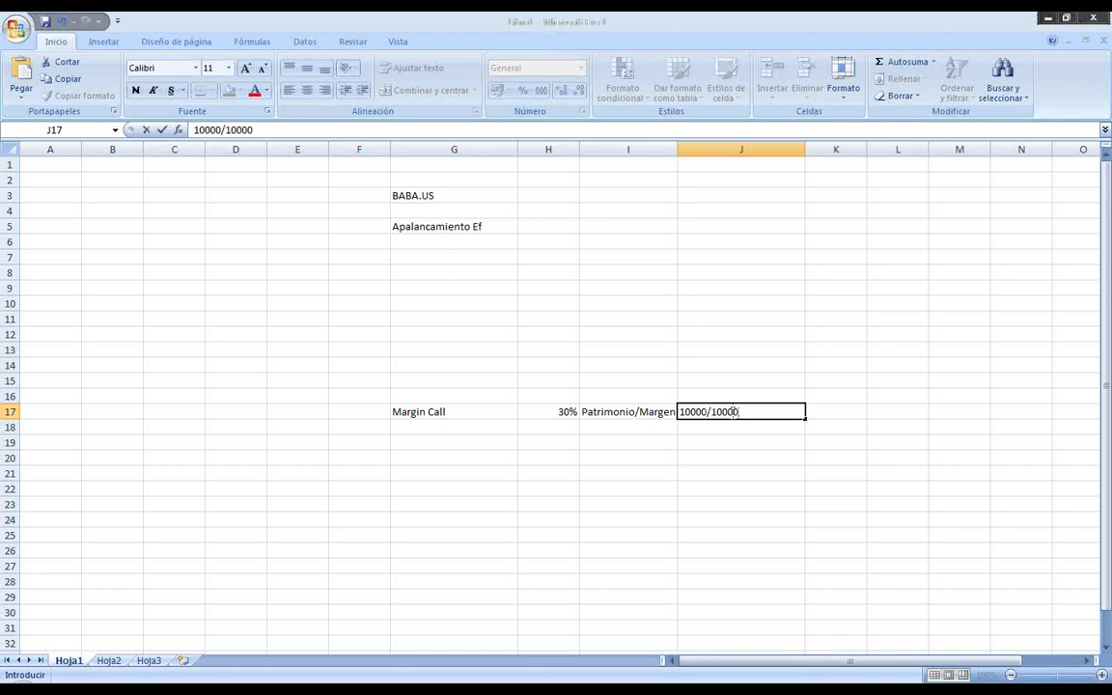
pyautogui.press('Return')
pyautogui.click(772, 413)
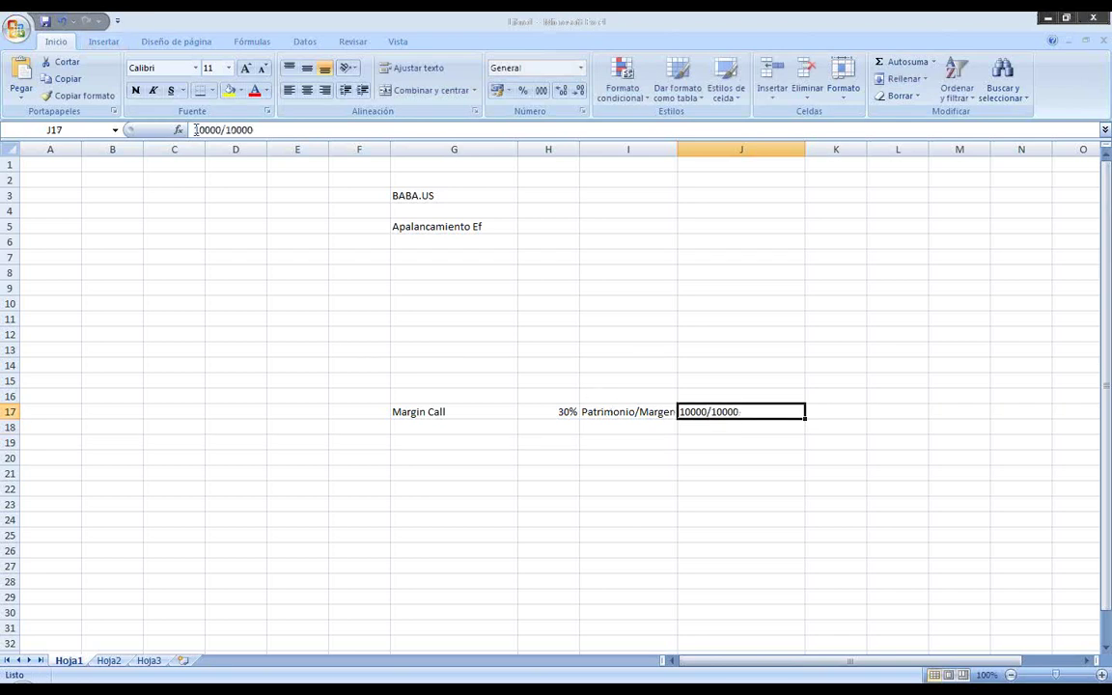
# Step: Turn the J17 entry into the formula =+(10000/10000) and format the cell as a percentage
pyautogui.click(196, 130)
pyautogui.write('+')
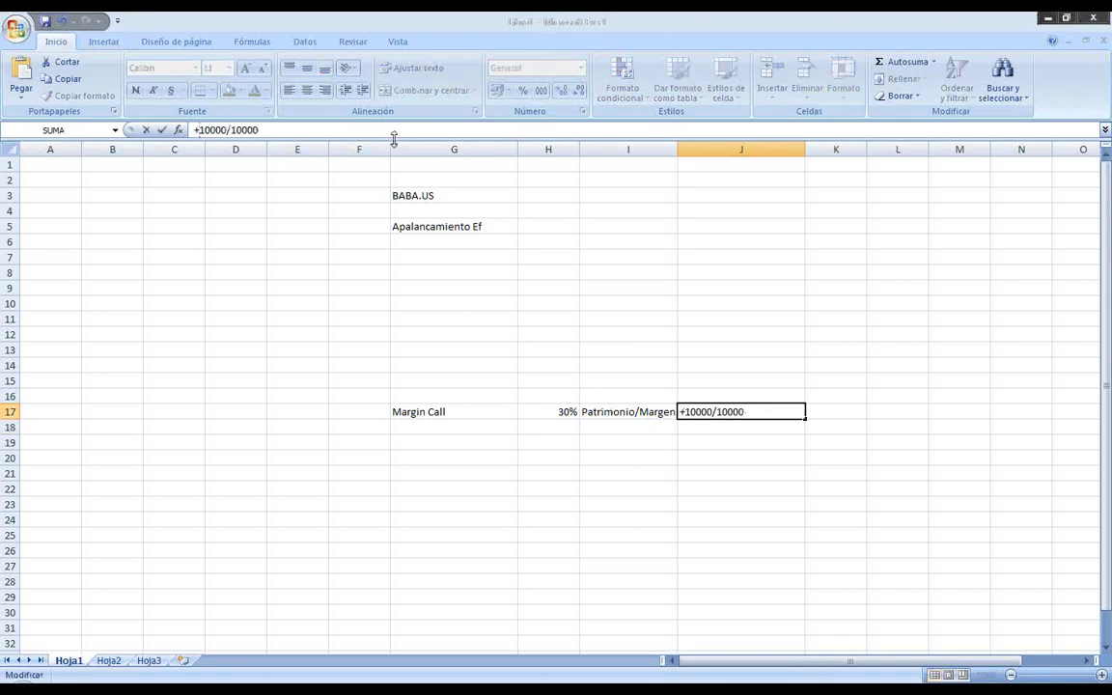
pyautogui.write('(')
pyautogui.click(328, 130)
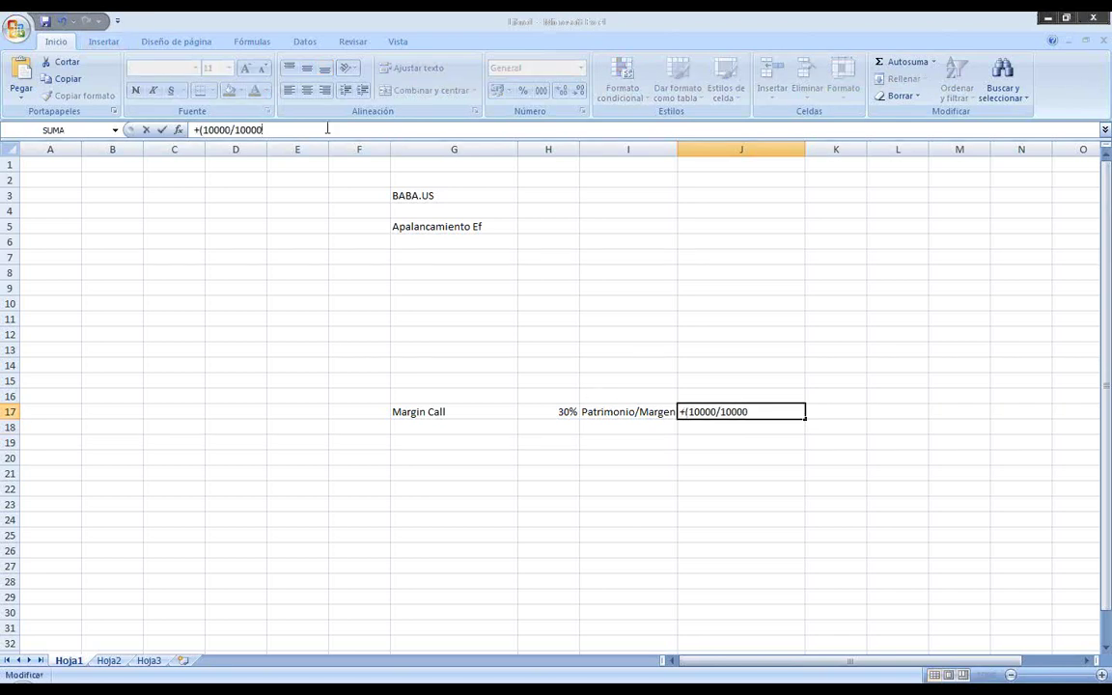
pyautogui.write(')')
pyautogui.press('Return')
pyautogui.click(787, 413)
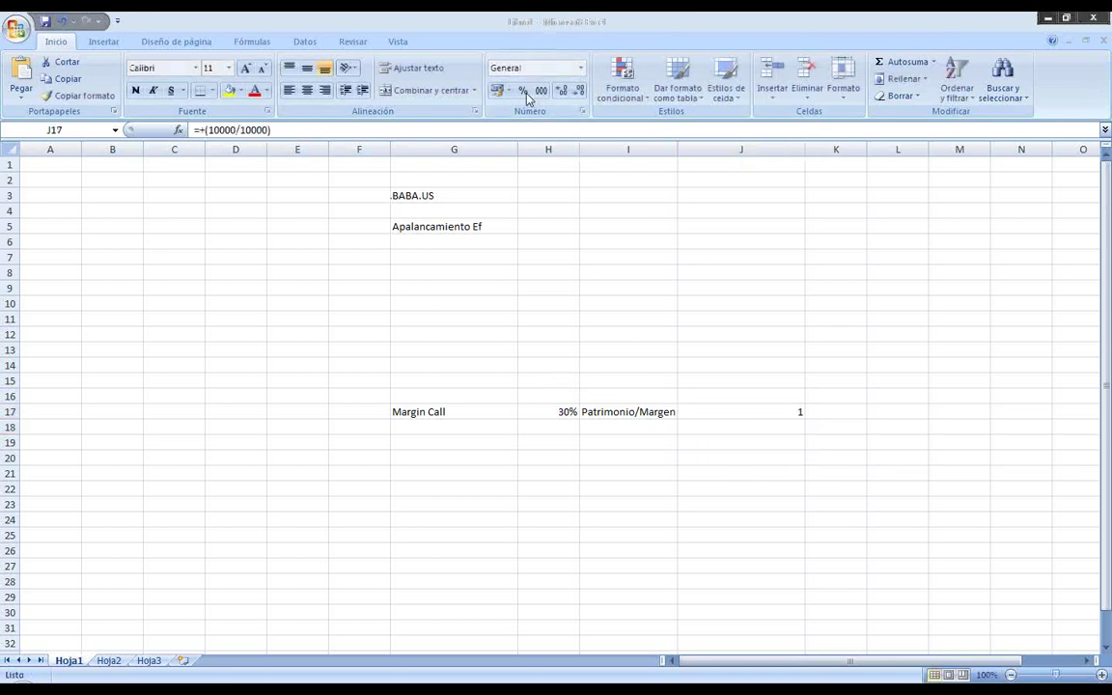
pyautogui.click(522, 90)
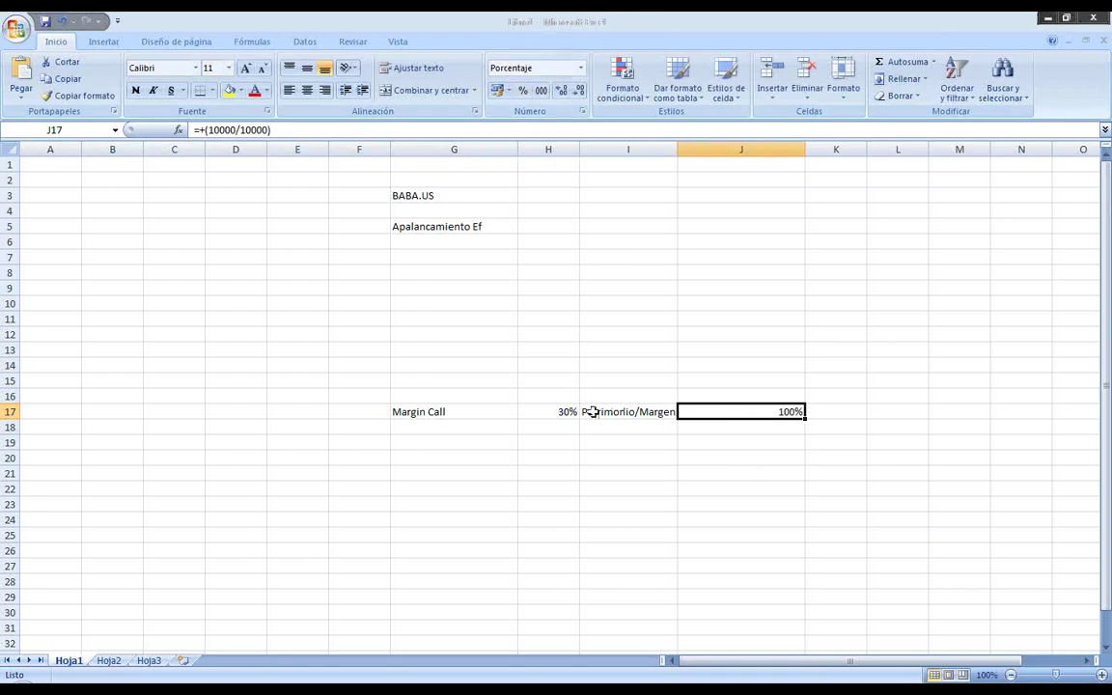
# Step: Change the equity value in the J17 ratio formula to 3000, giving =+(3000/10000)
pyautogui.click(551, 412)
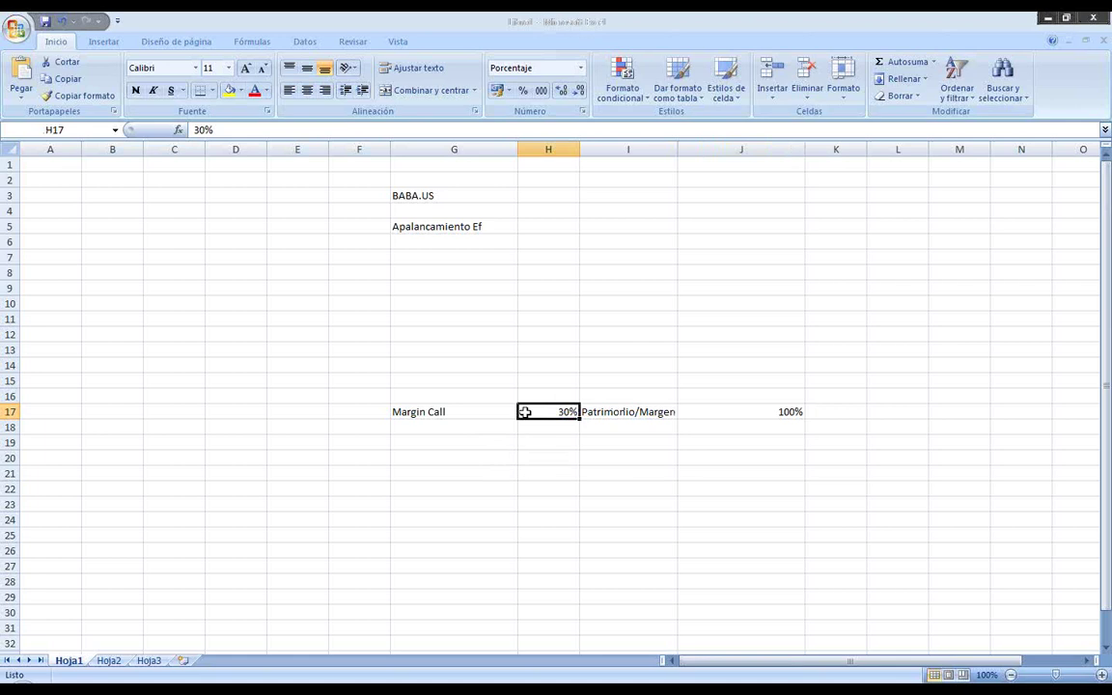
pyautogui.click(670, 412)
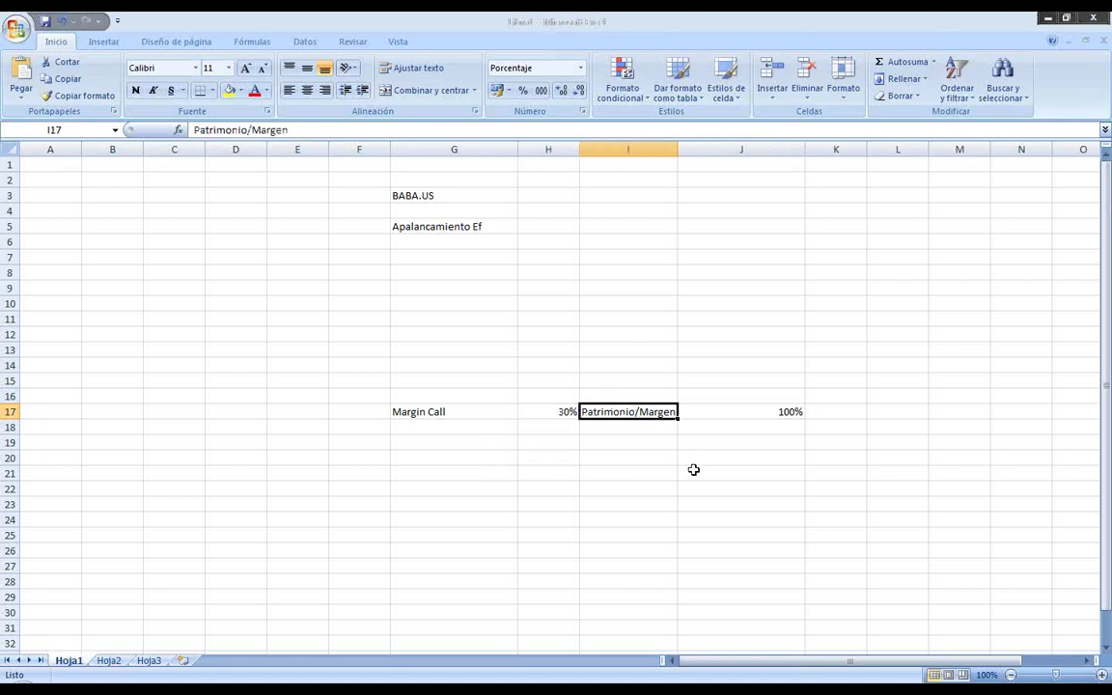
pyautogui.click(732, 415)
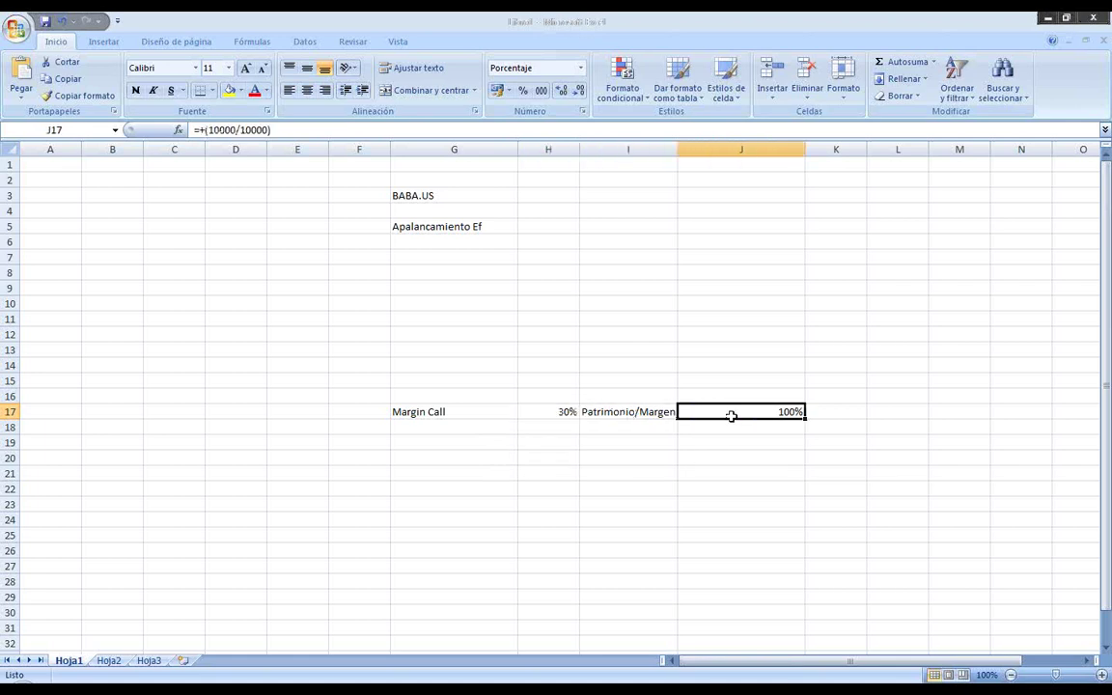
pyautogui.click(200, 130)
pyautogui.doubleClick(222, 129)
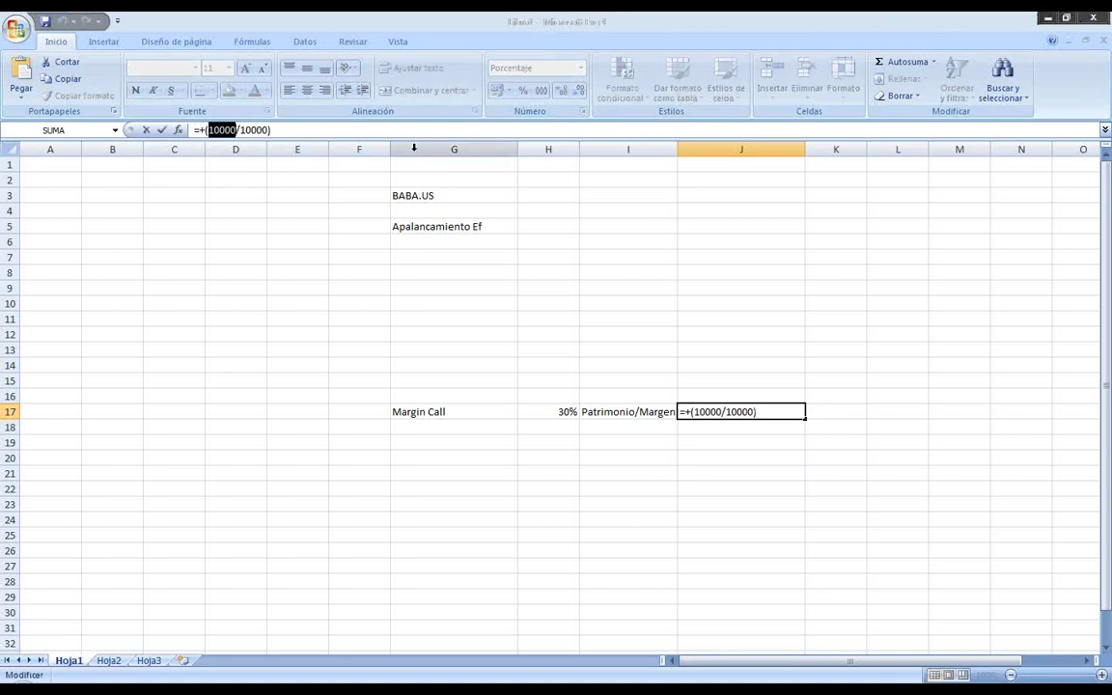
pyautogui.write('3000')
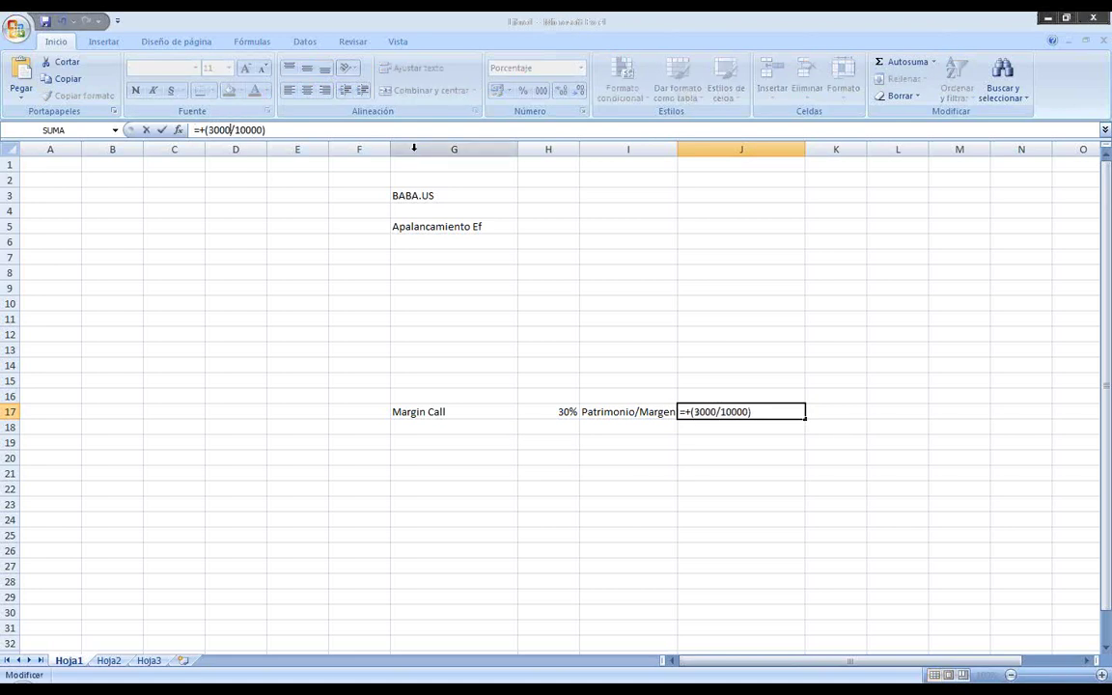
pyautogui.press('Return')
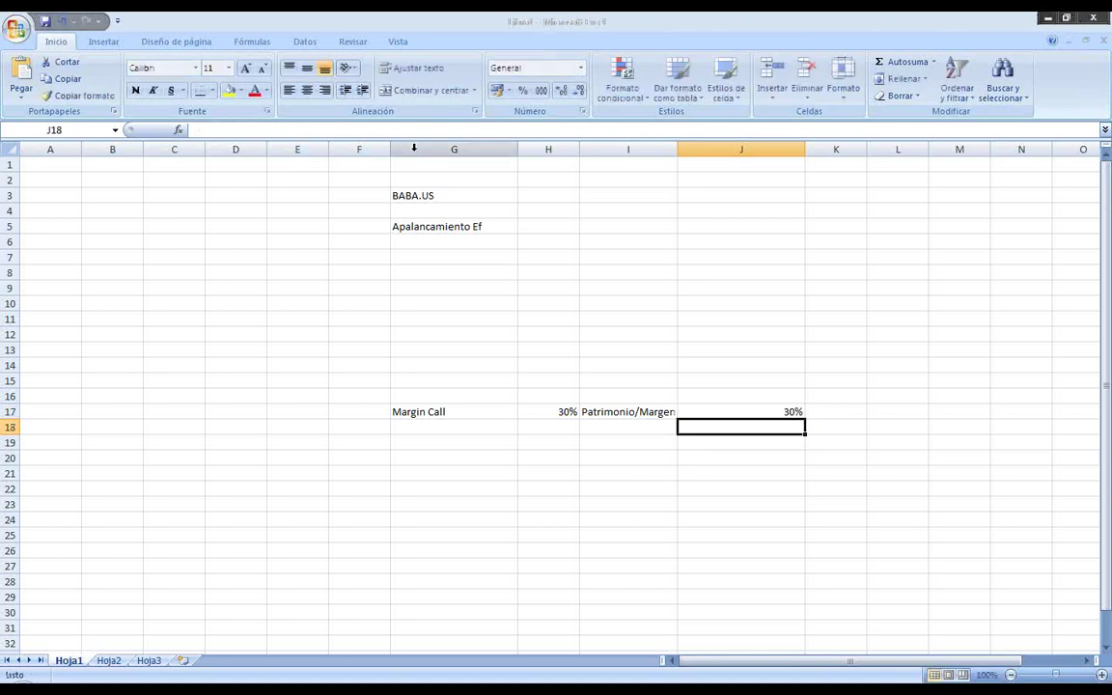
# Step: Clear the margin call example from the range G17 to J17
pyautogui.click(703, 414)
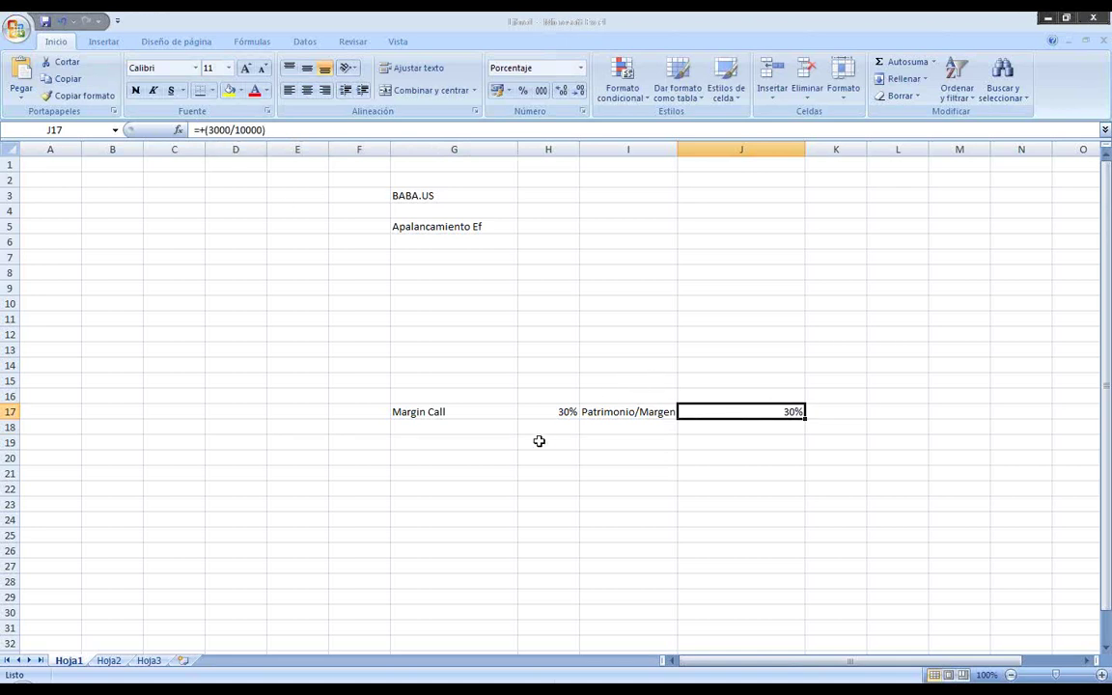
pyautogui.click(504, 414)
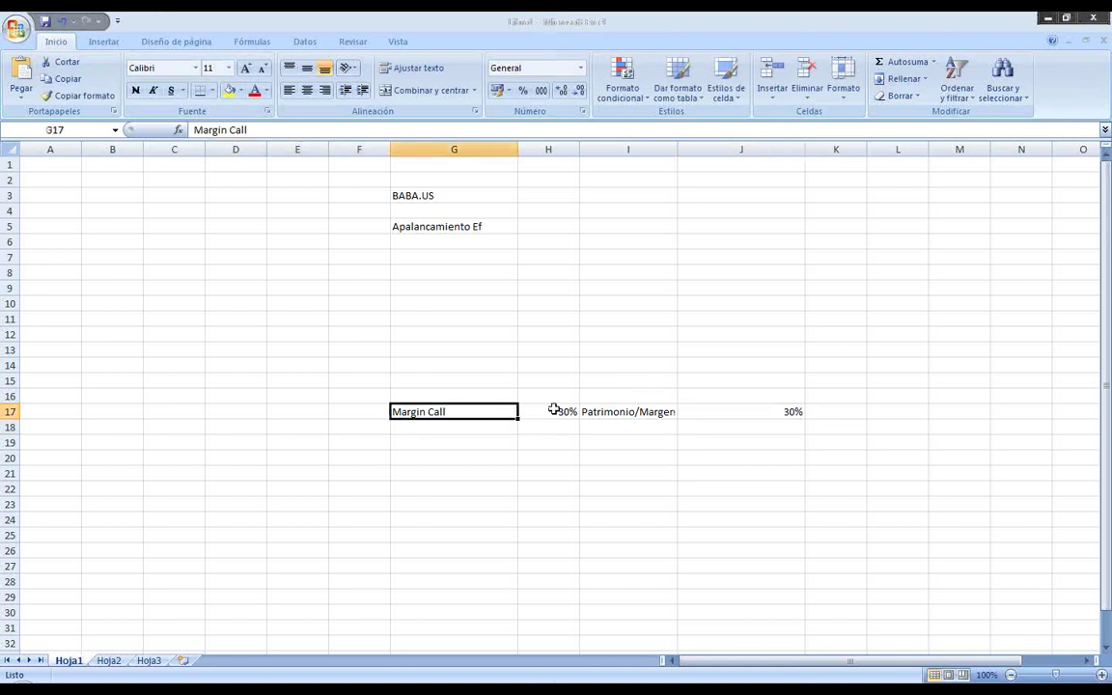
pyautogui.moveTo(504, 414); pyautogui.dragTo(791, 412)
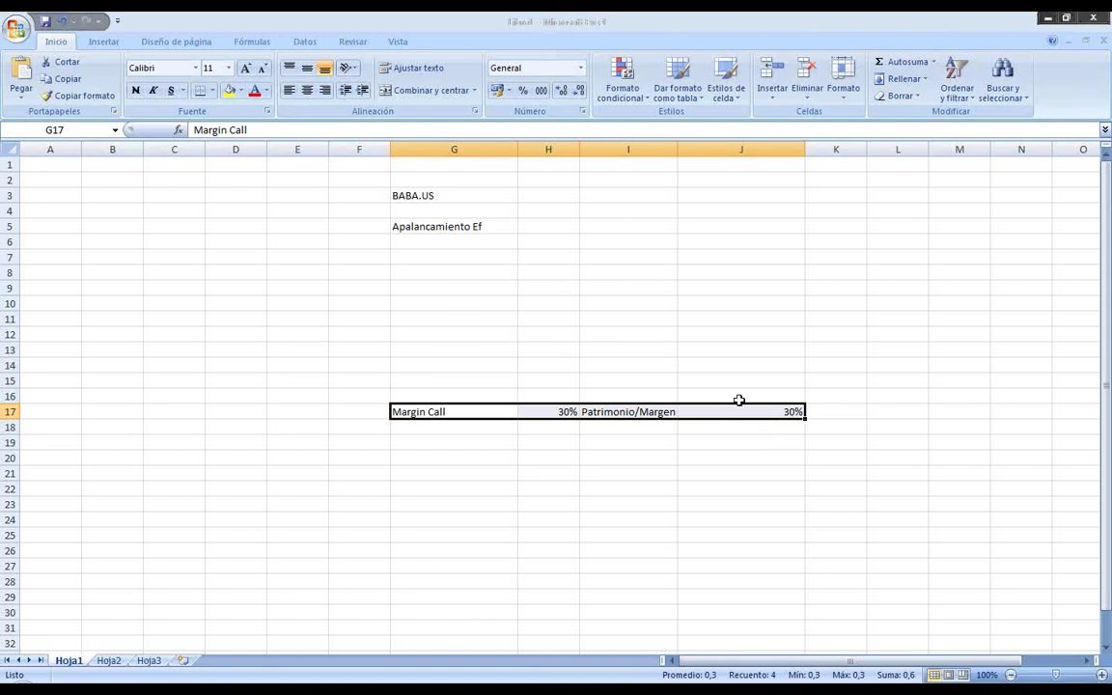
pyautogui.press('Delete')
# Step: Enter the heading Caida Max Antes Margin Call in cell H5 and widen column H to fit it
pyautogui.click(457, 243)
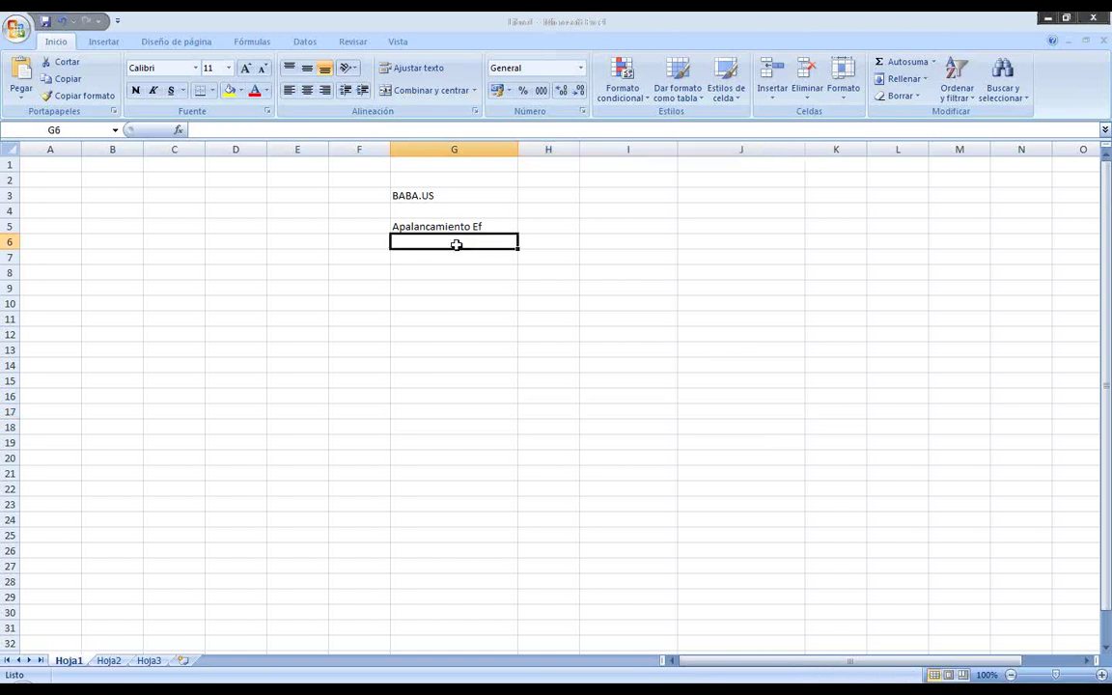
pyautogui.click(555, 229)
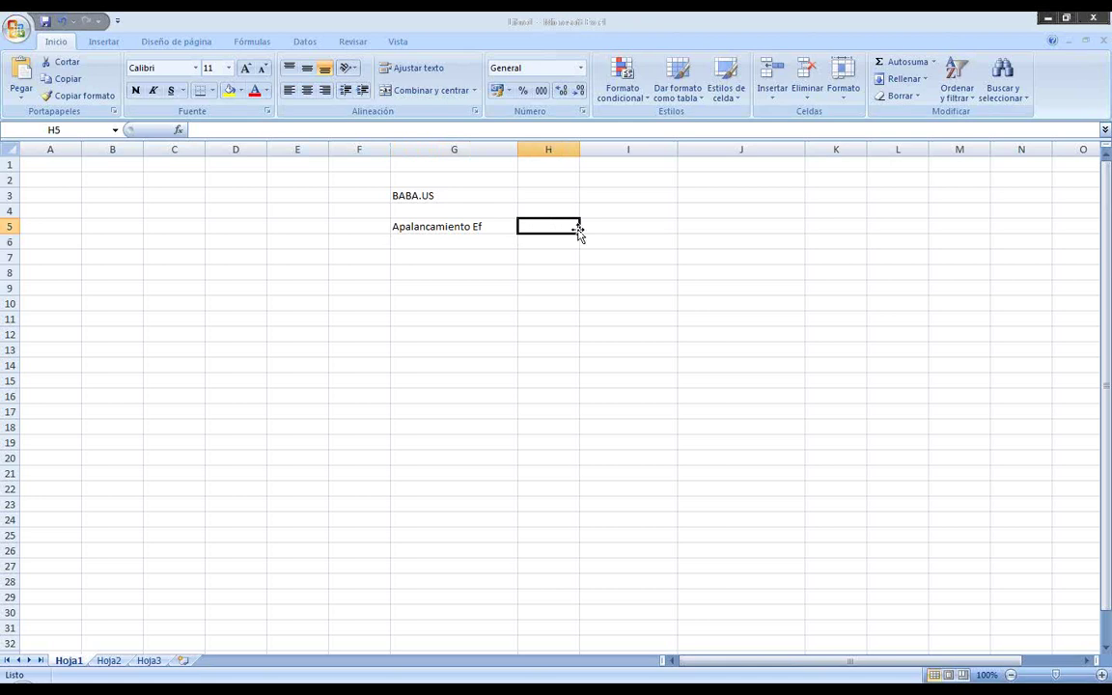
pyautogui.write('Marc')
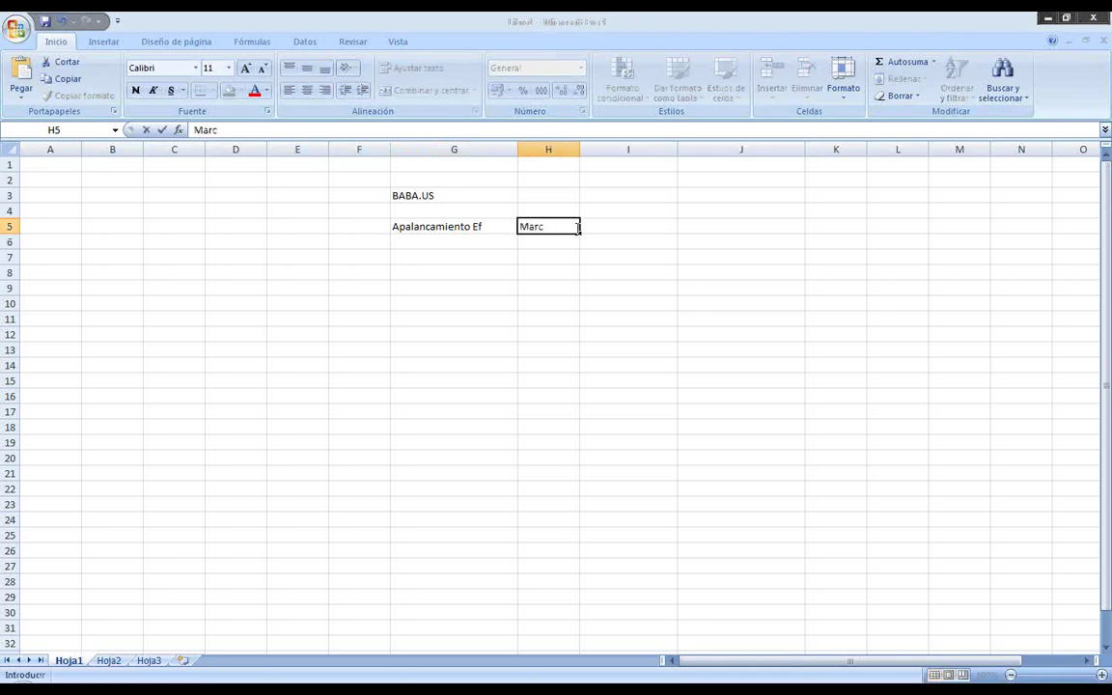
pyautogui.press('BackSpace')
pyautogui.press('BackSpace')
pyautogui.press('BackSpace')
pyautogui.write('Caida Max')
pyautogui.write('Antes')
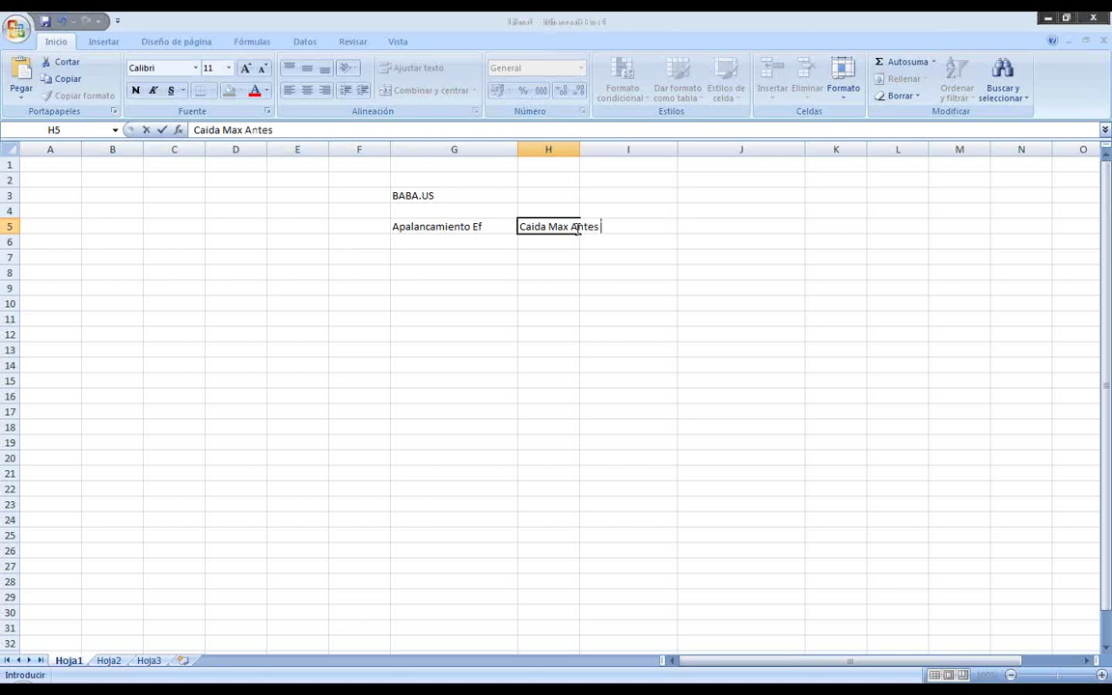
pyautogui.write(' Margin Call')
pyautogui.press('Return')
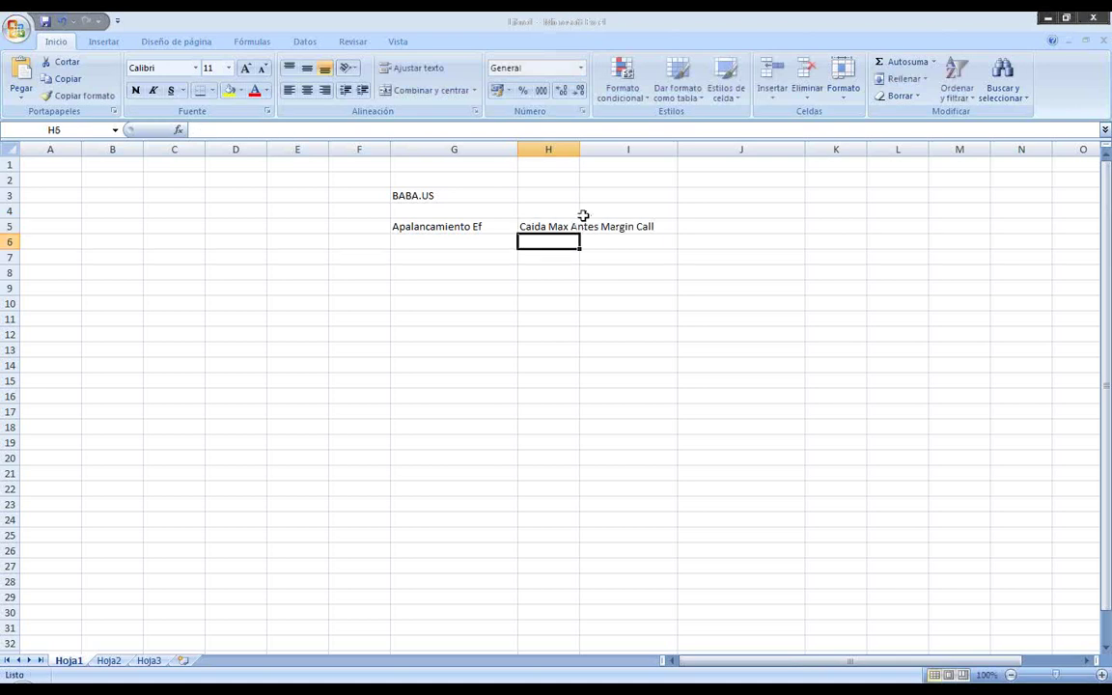
pyautogui.moveTo(580, 149); pyautogui.dragTo(664, 150)
# Step: List the effective leverage levels x5, x4 and x3,5 in cells G6 to G8 under Apalancamiento Ef
pyautogui.click(454, 242)
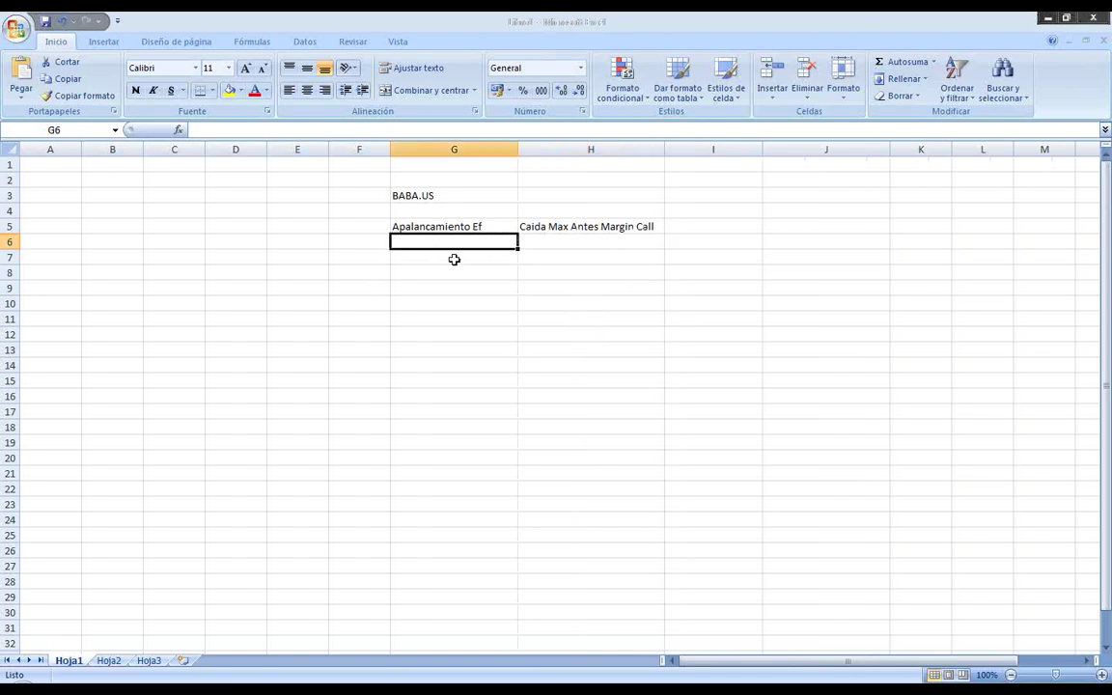
pyautogui.write('x%')
pyautogui.press('BackSpace')
pyautogui.write('5')
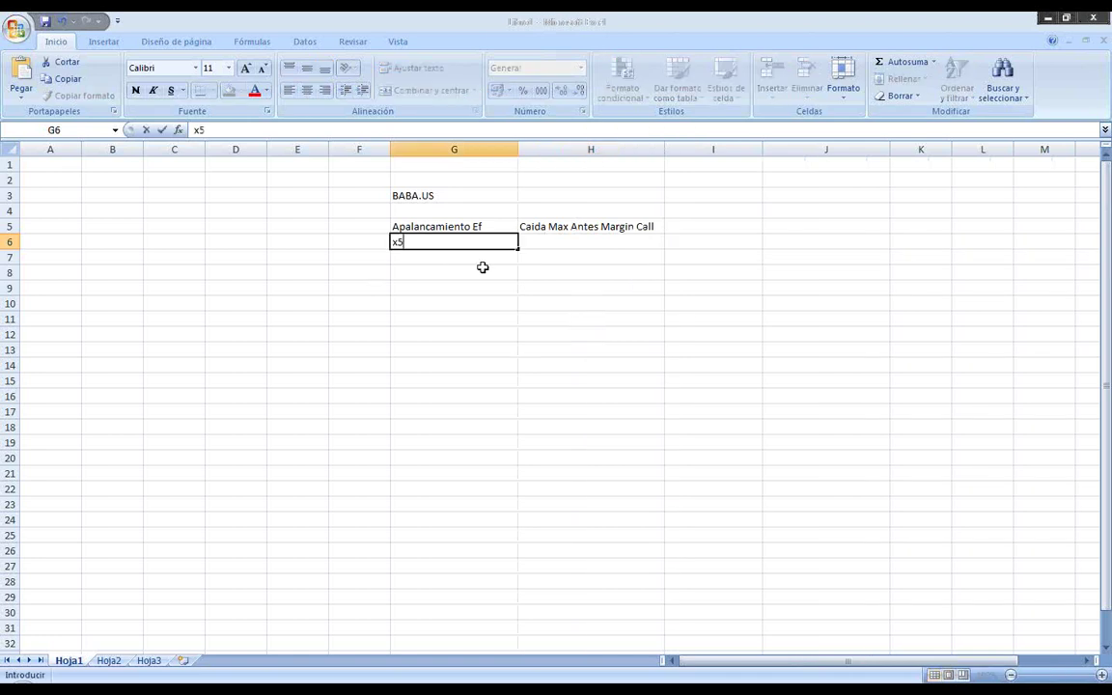
pyautogui.press('Return')
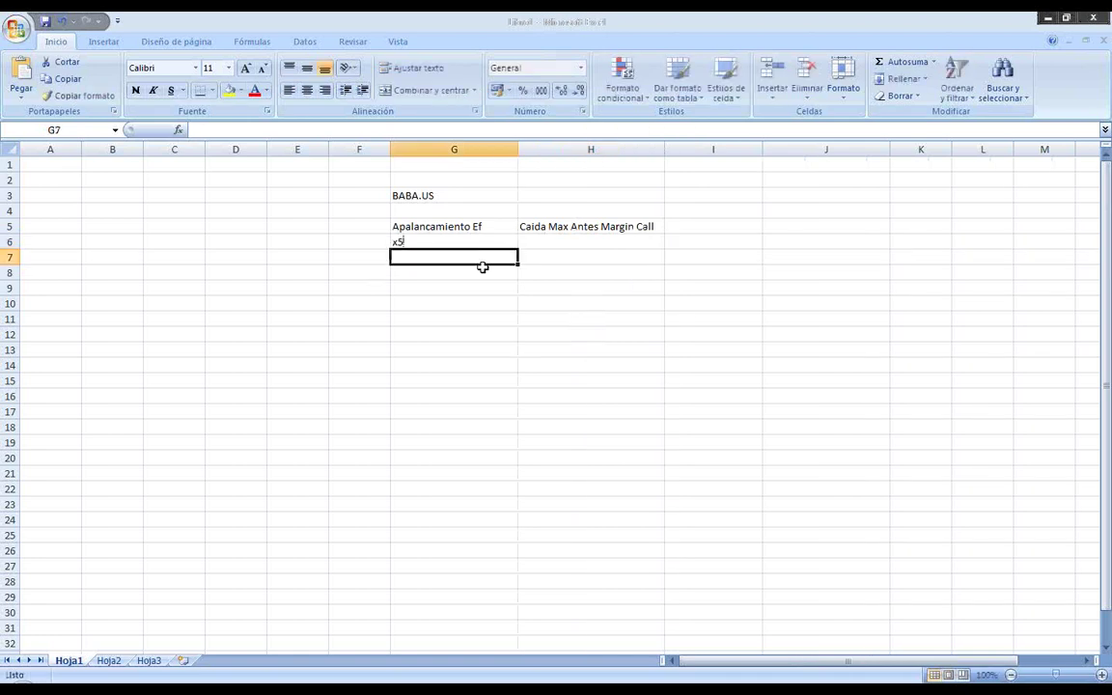
pyautogui.write('x4')
pyautogui.press('Return')
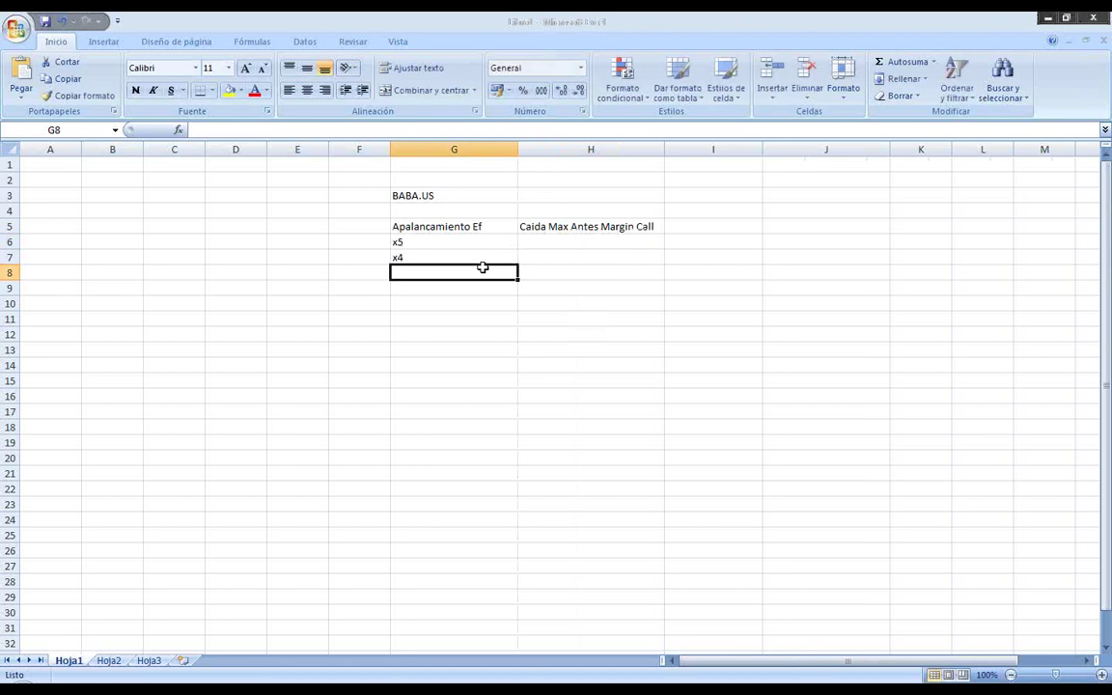
pyautogui.write('x3,5')
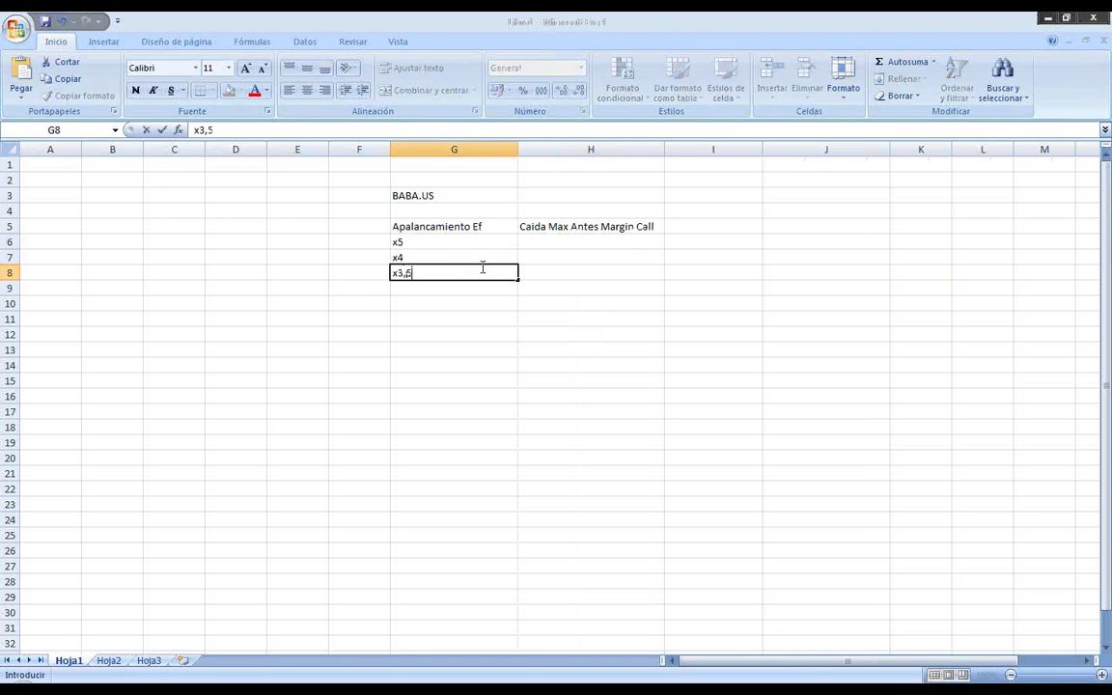
pyautogui.press('Return')
# Step: Complete the leverage list with x3 in cell G9 and x2 in cell G10
pyautogui.write('x3')
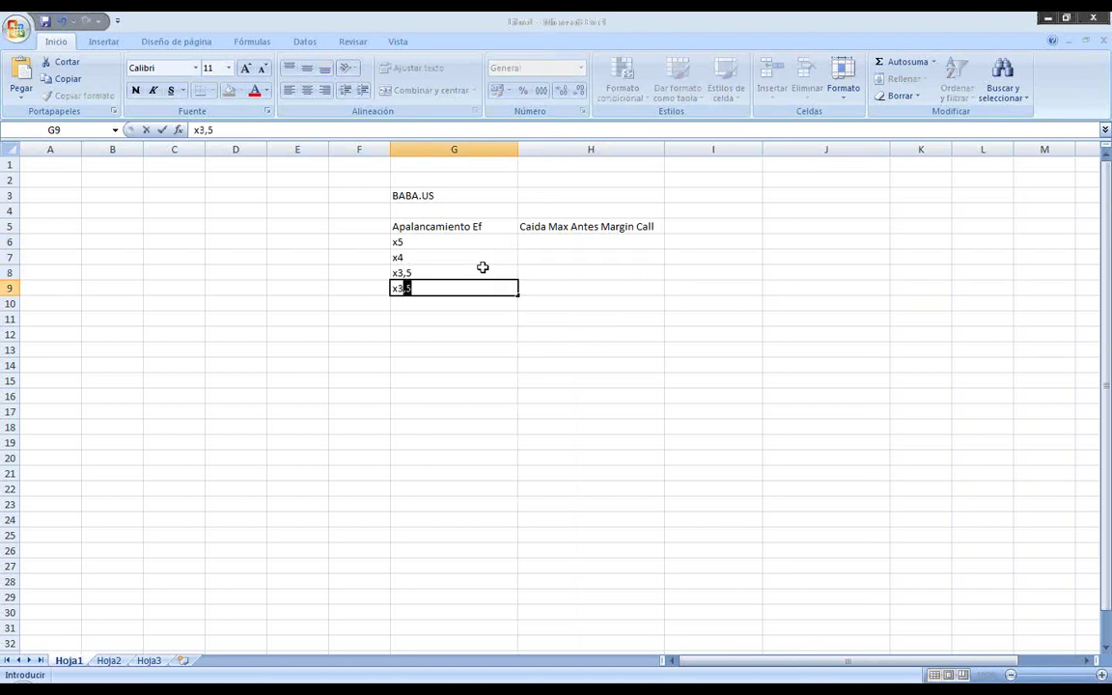
pyautogui.press('Return')
pyautogui.press('Up')
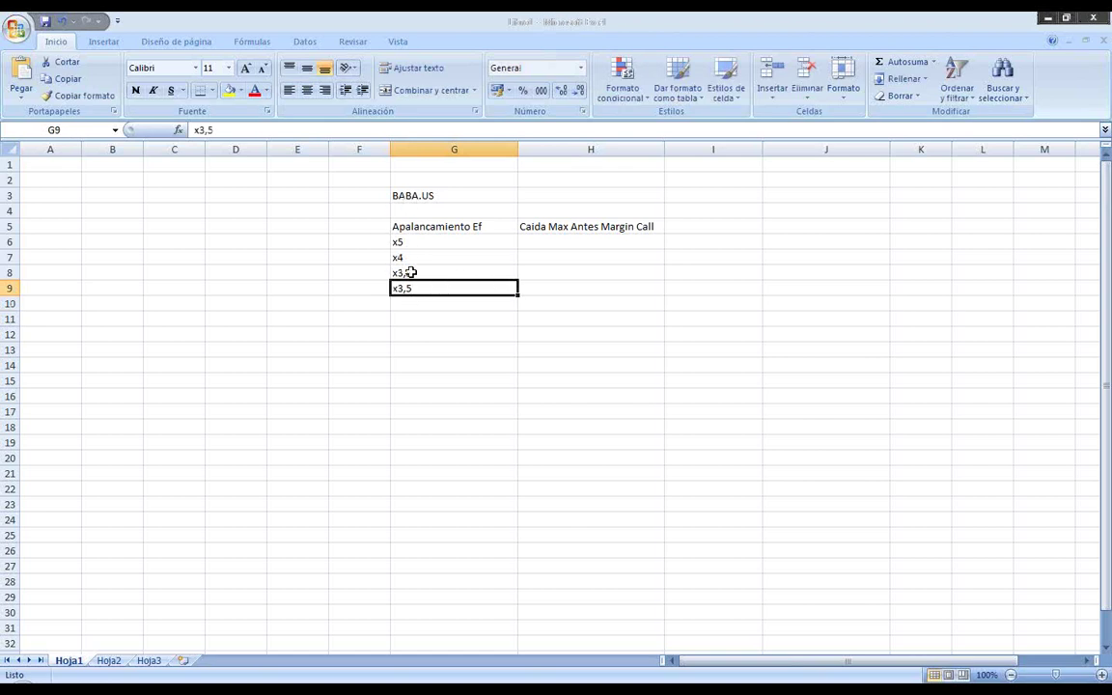
pyautogui.click(189, 126)
pyautogui.press('BackSpace')
pyautogui.press('BackSpace')
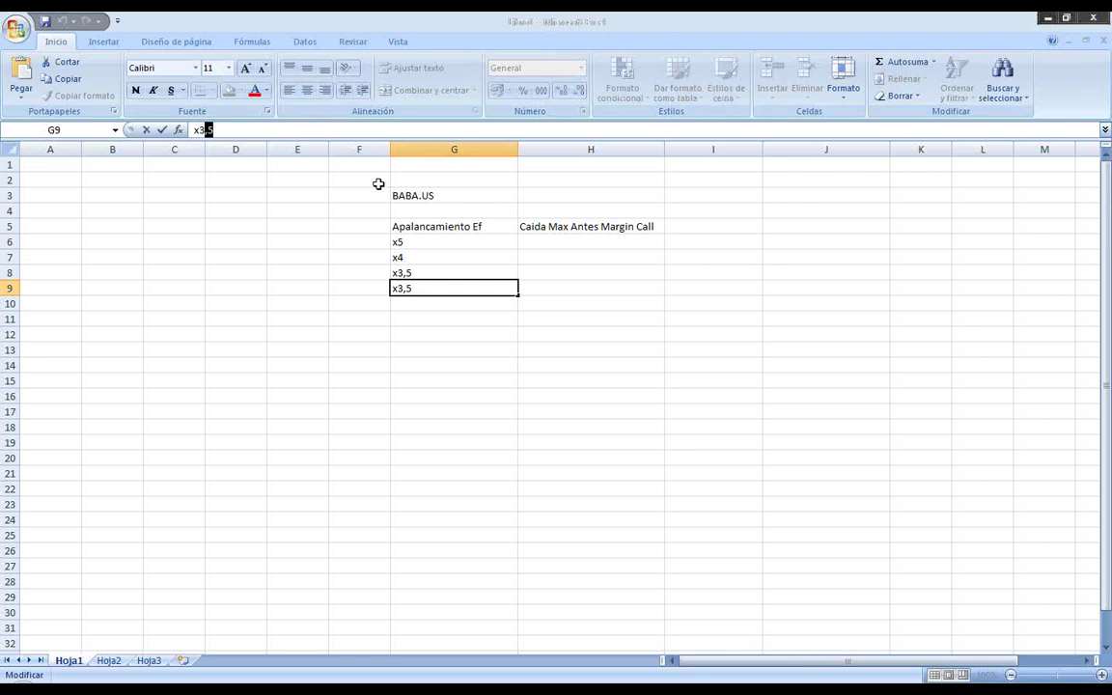
pyautogui.press('Return')
pyautogui.write('x2')
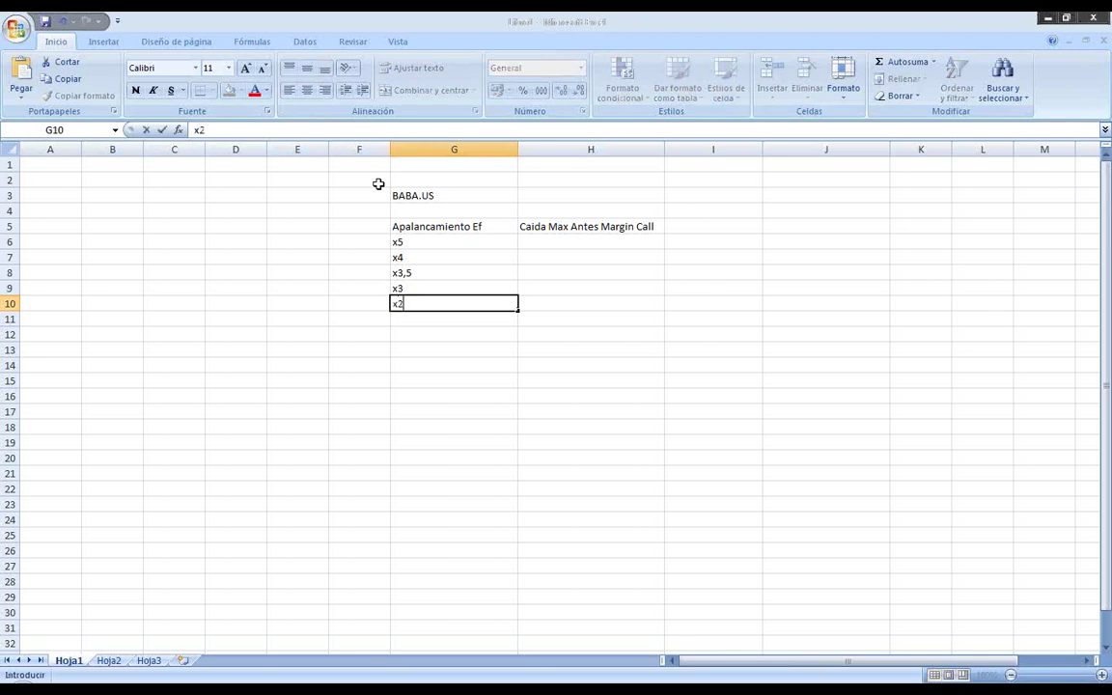
pyautogui.press('Return')
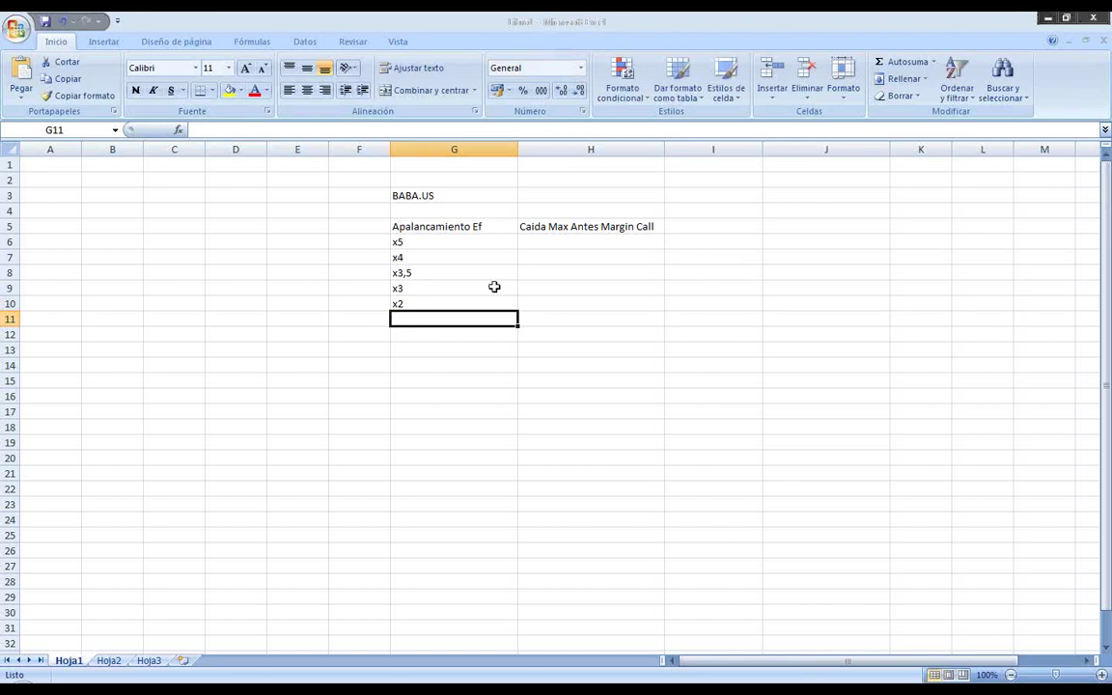
pyautogui.click(555, 300)
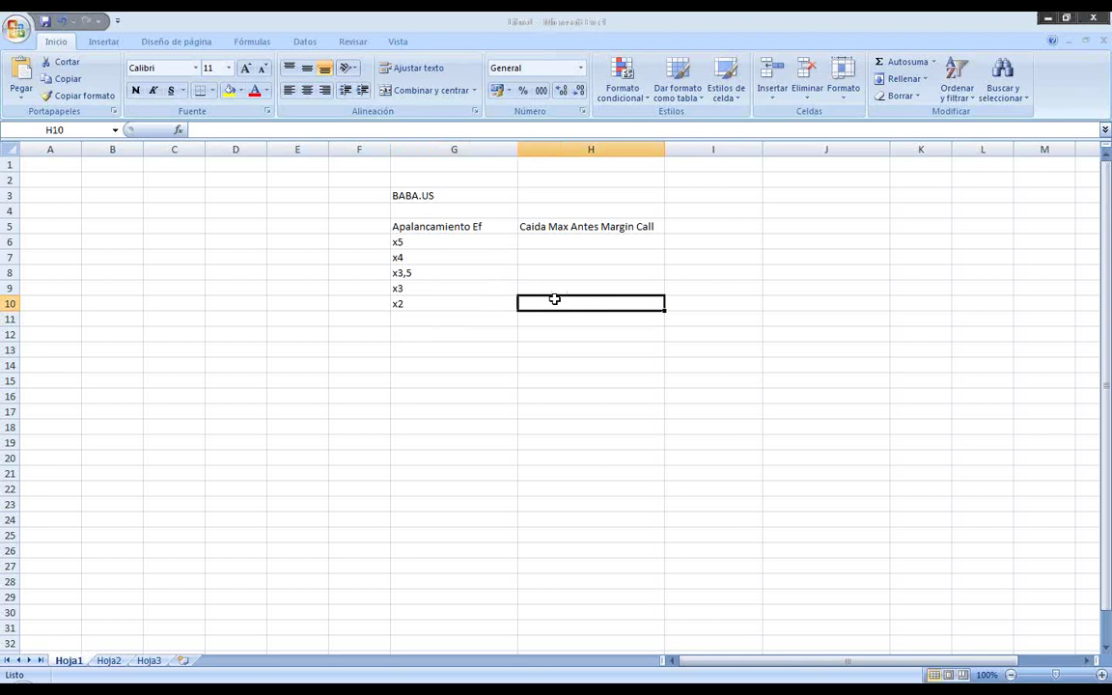
pyautogui.click(452, 311)
pyautogui.click(419, 286)
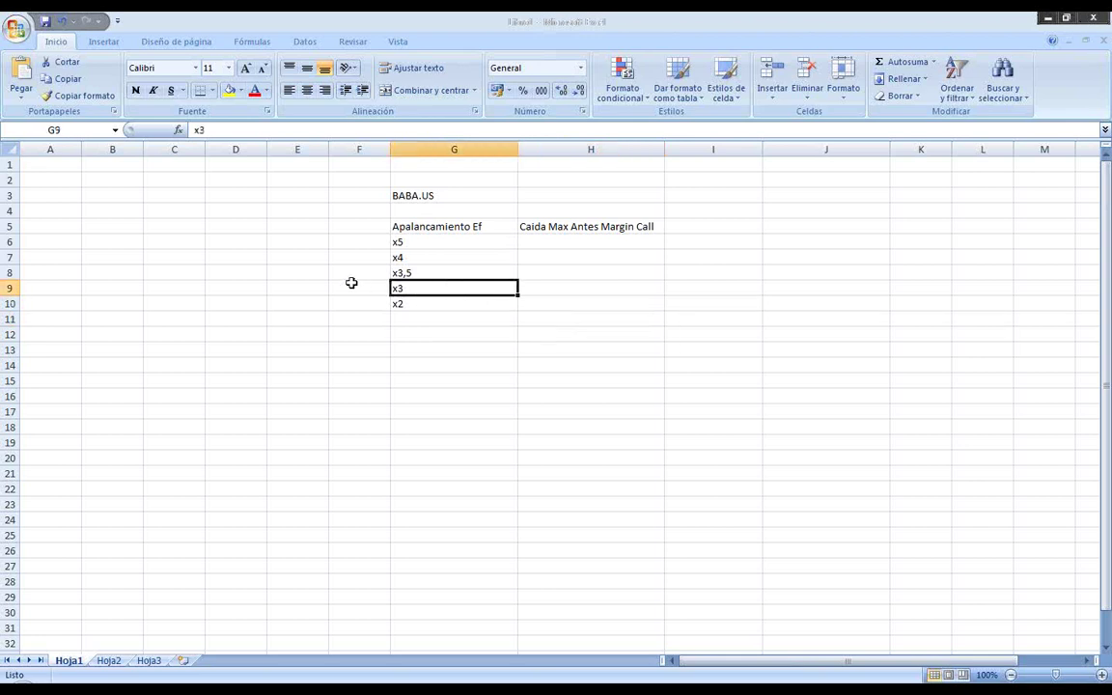
pyautogui.click(357, 287)
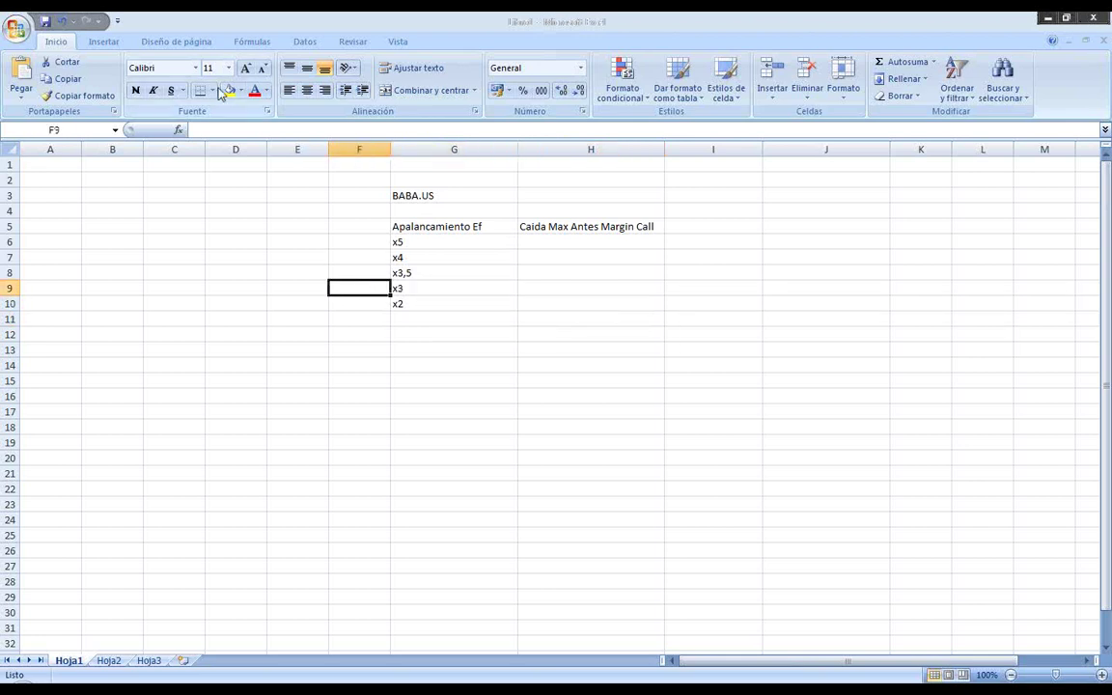
# Step: Fill cell F9 beside the x3 level with yellow and enter 1000 in cell G16 below the table
pyautogui.click(226, 89)
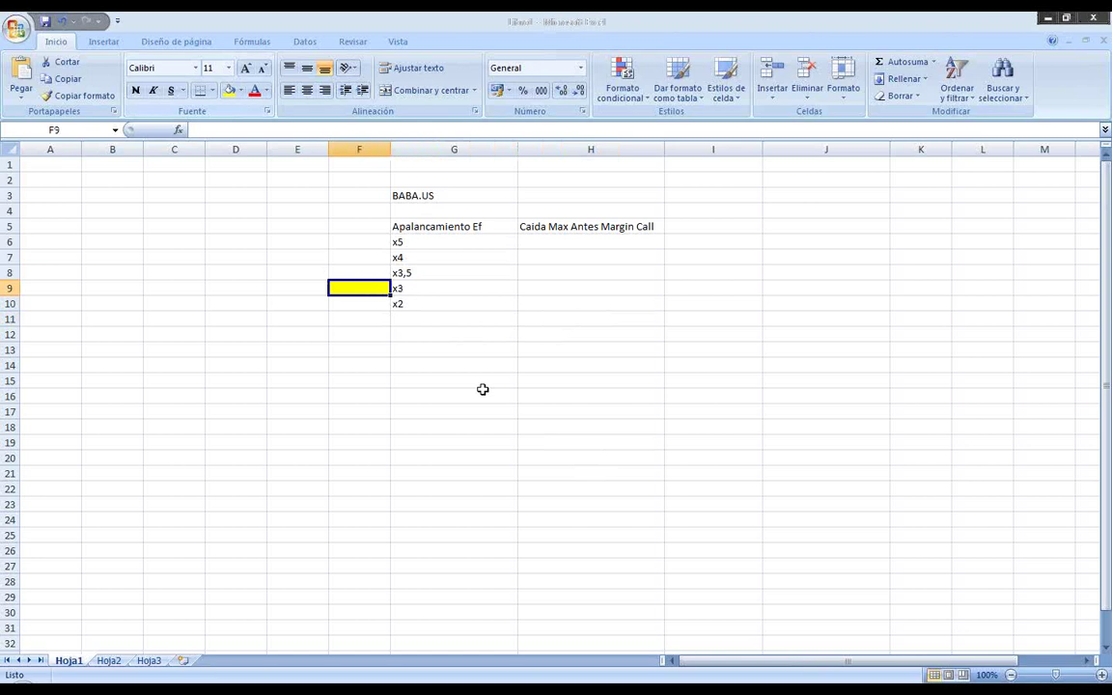
pyautogui.click(430, 376)
pyautogui.click(449, 393)
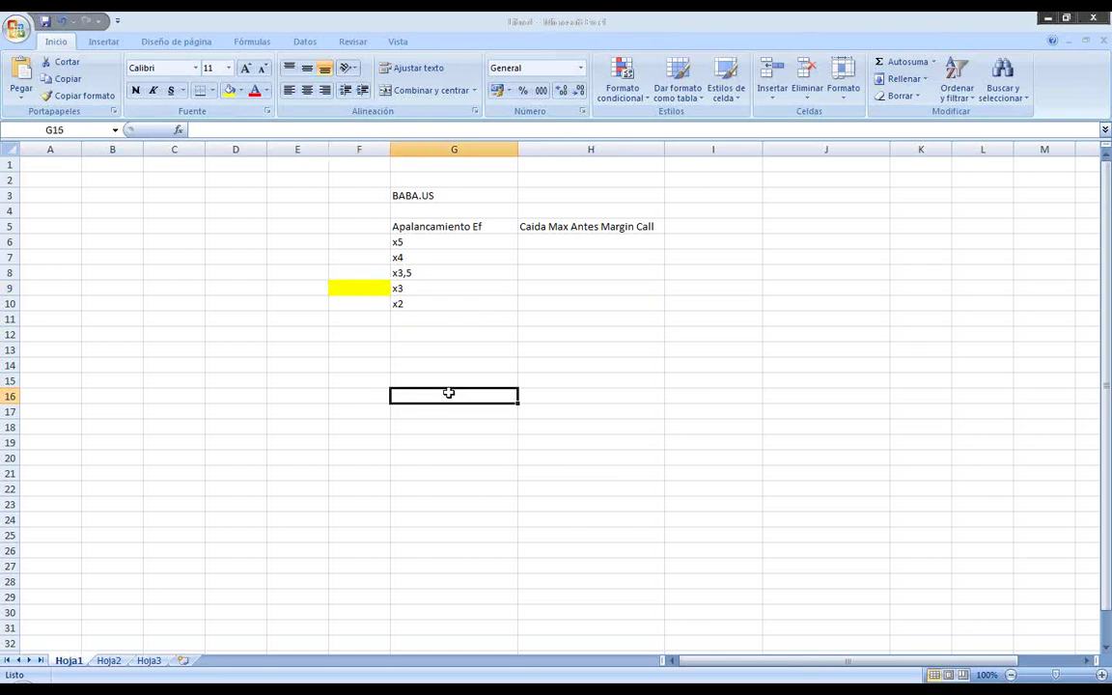
pyautogui.write('1000')
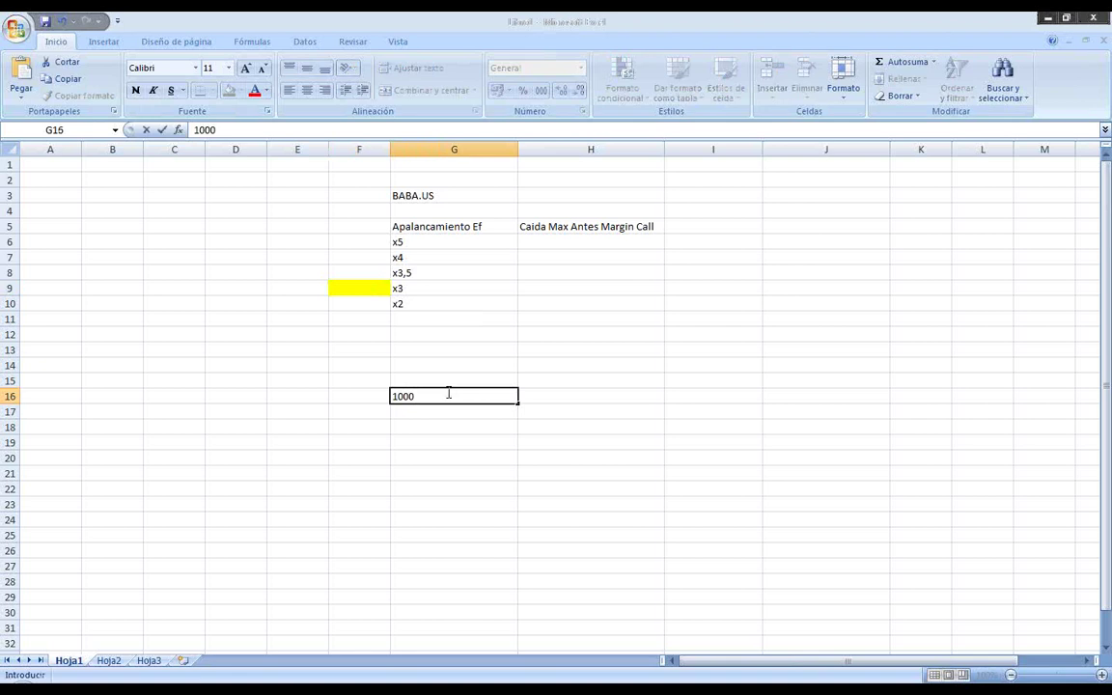
pyautogui.press('Tab')
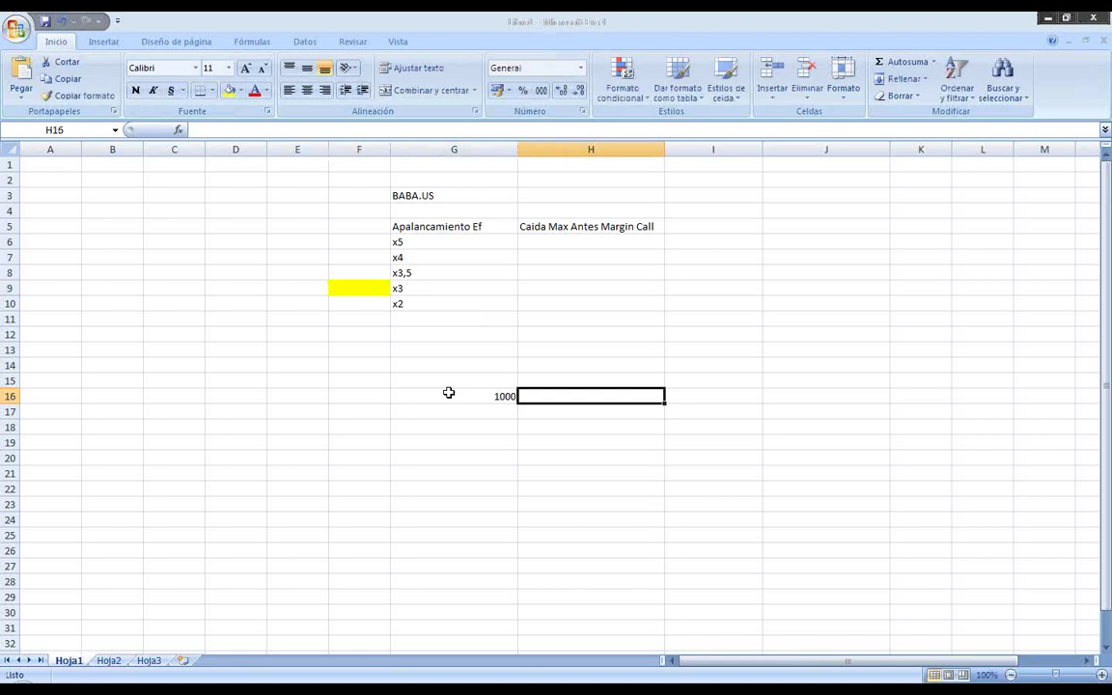
# Step: Enter 12,5% in cell H16 beside the 1000
pyautogui.write('12,5')
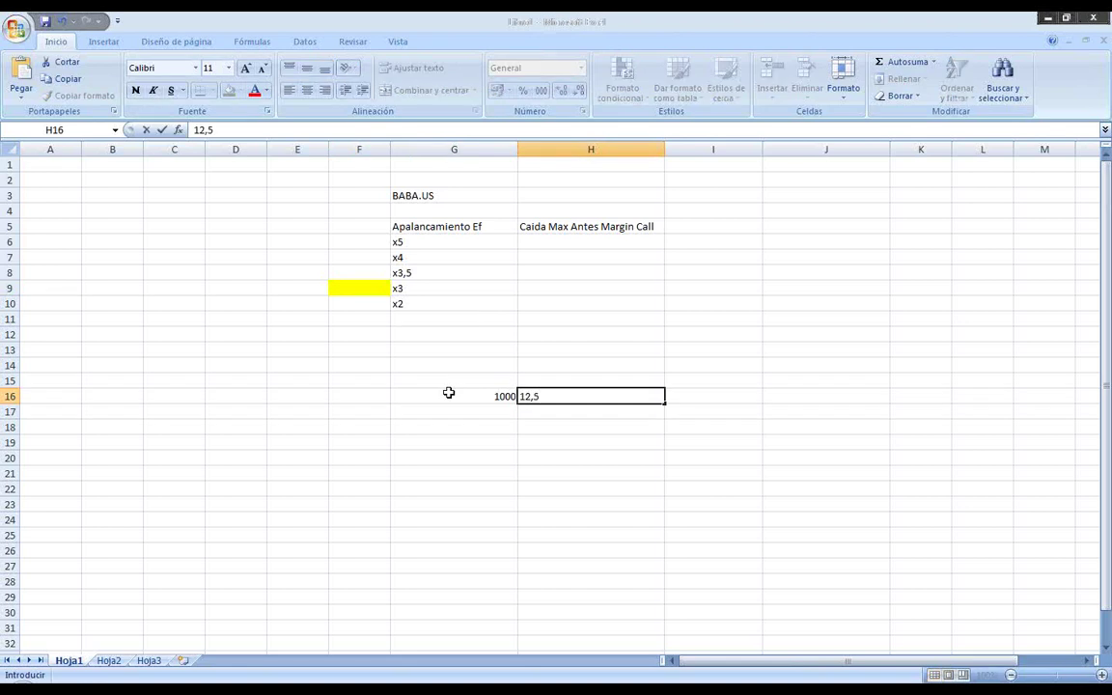
pyautogui.press('Return')
pyautogui.press('Up')
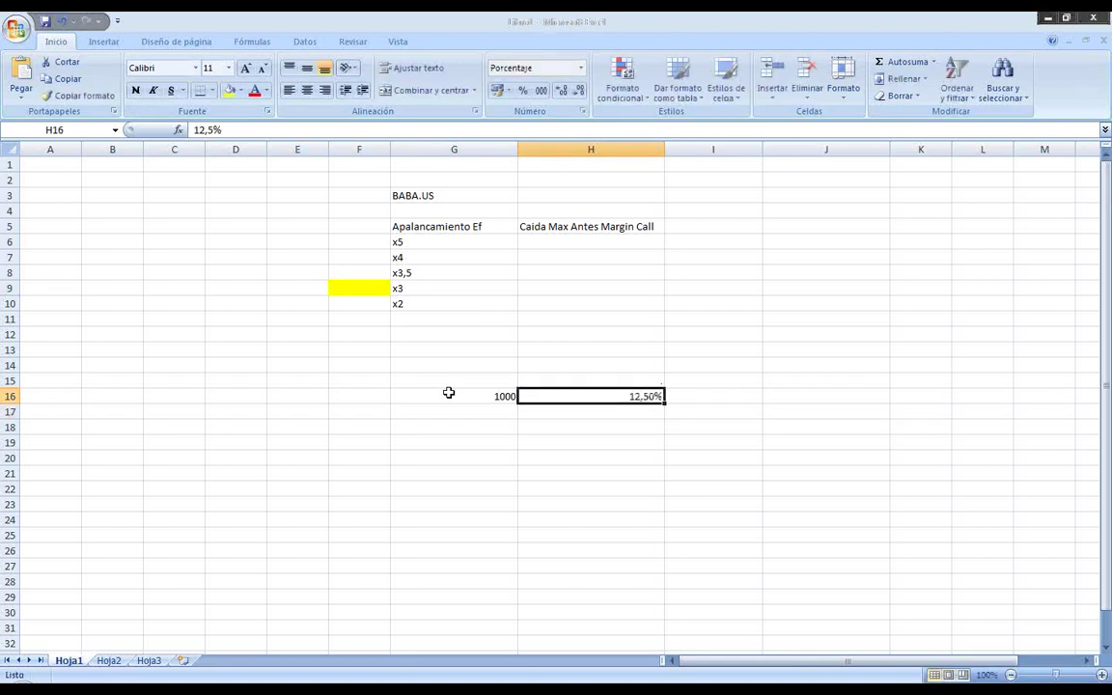
pyautogui.press('Down')
pyautogui.press('Left')
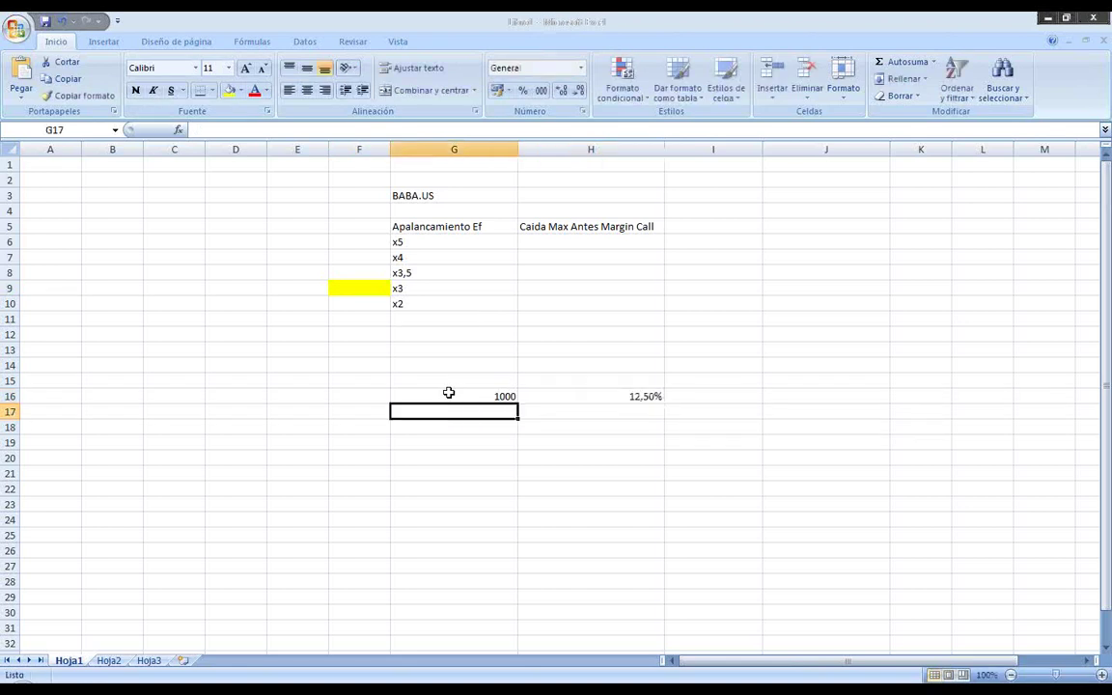
pyautogui.press('Up')
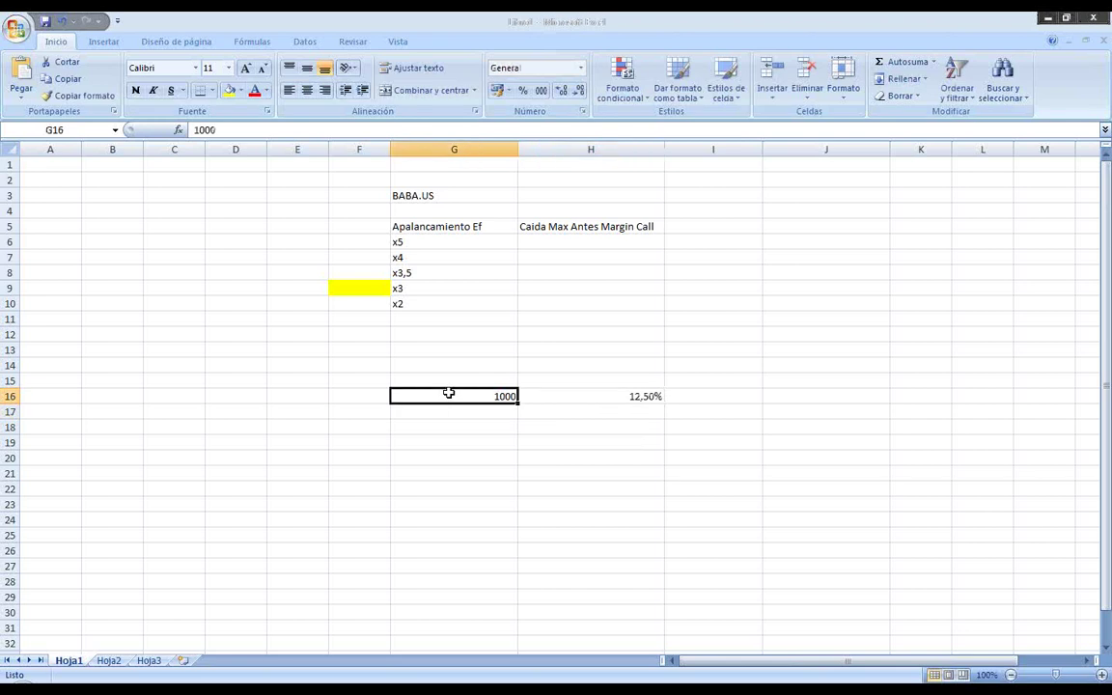
pyautogui.press('Right')
pyautogui.press('Down')
pyautogui.press('Left')
pyautogui.press('Right')
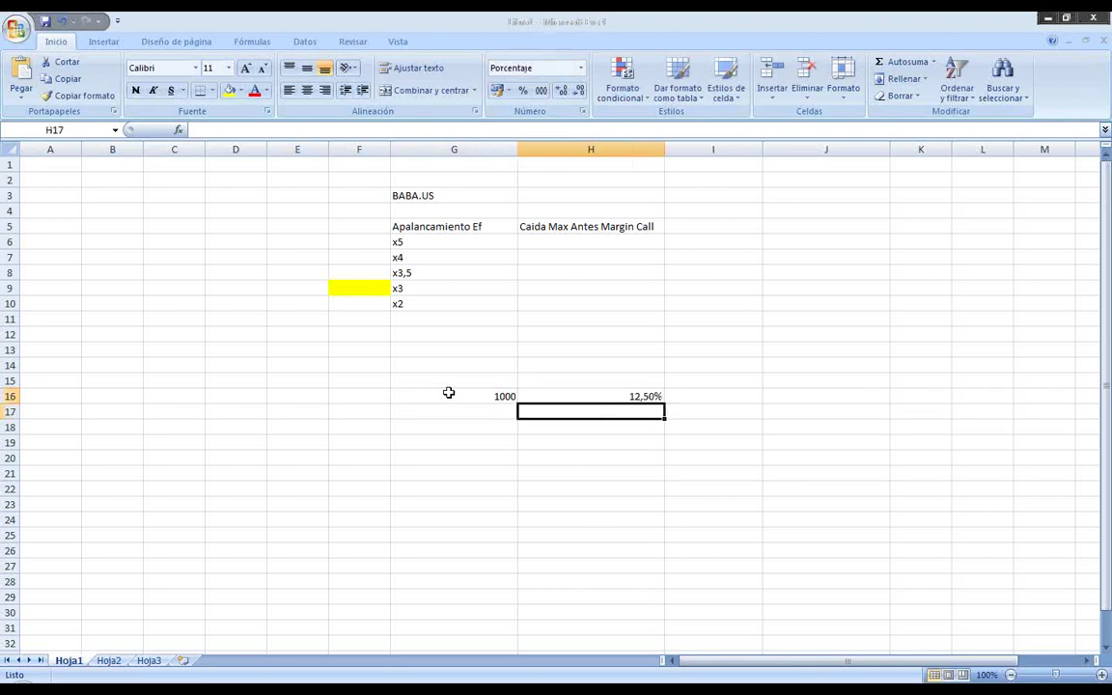
pyautogui.press('Up')
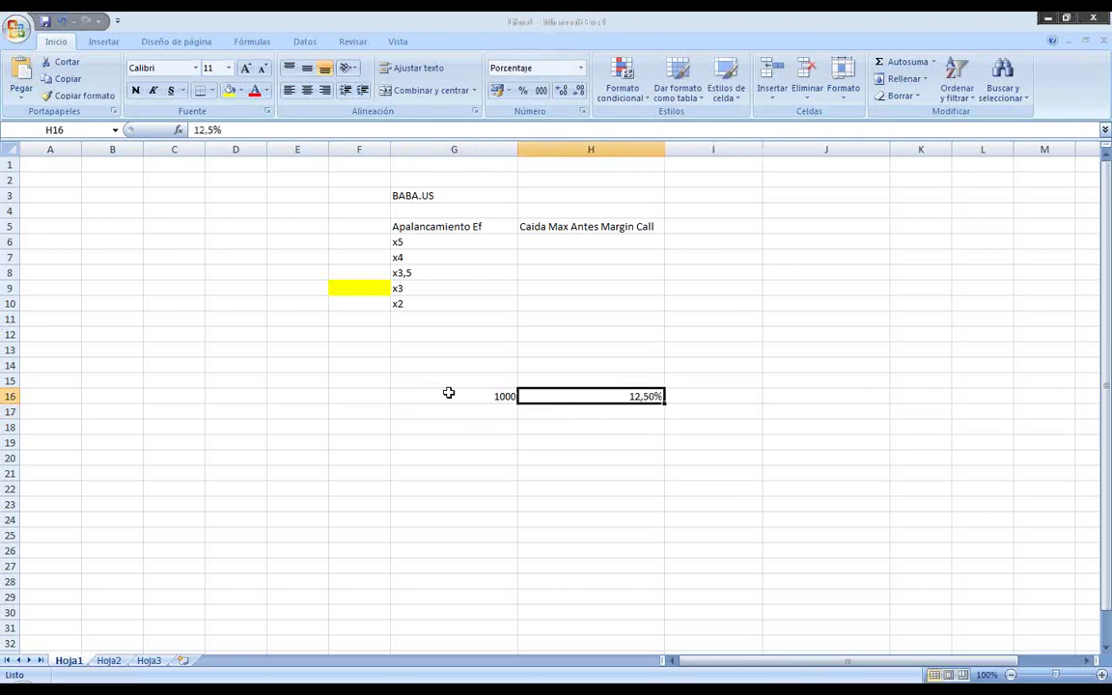
pyautogui.press('Right')
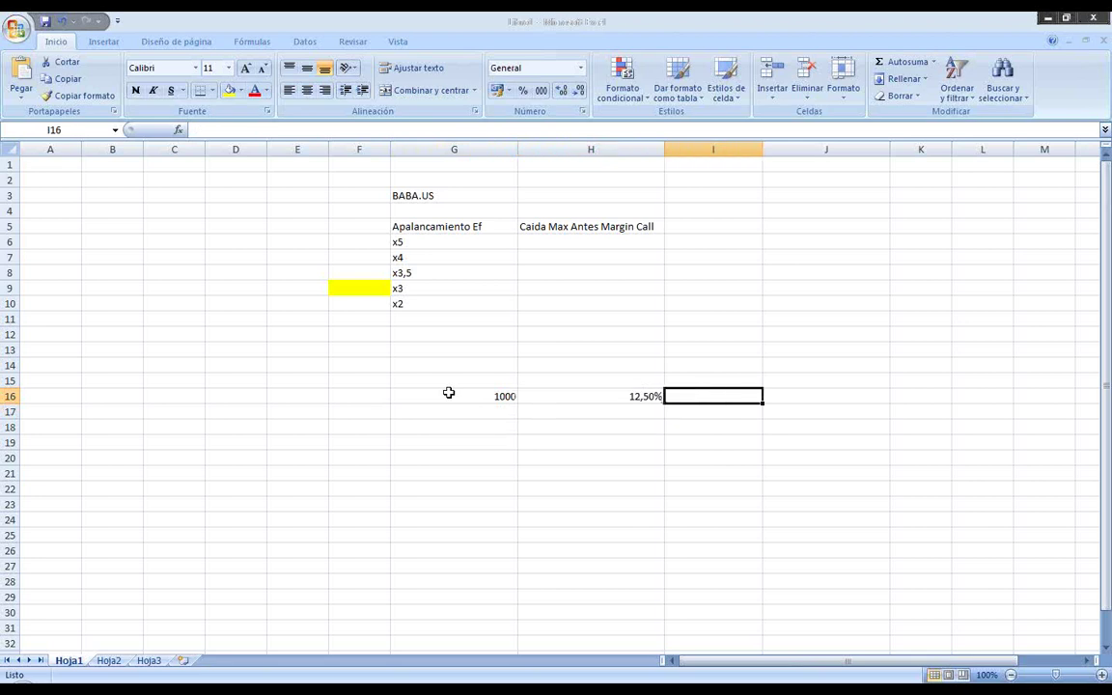
pyautogui.press('Left')
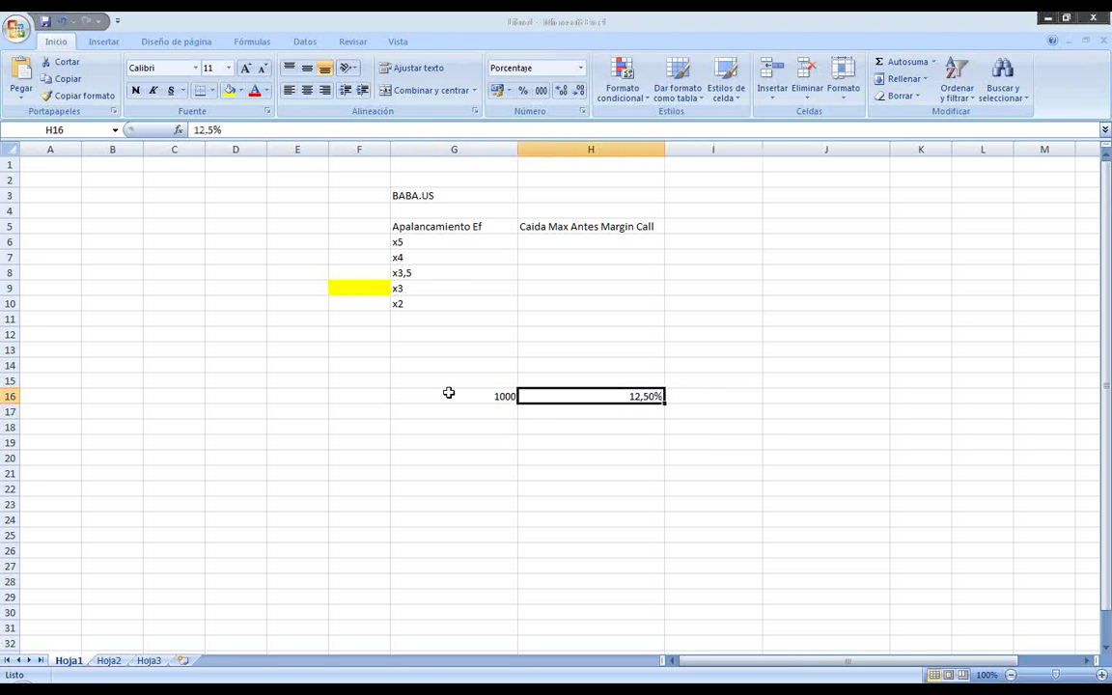
pyautogui.press('Up')
pyautogui.press('Left')
pyautogui.press('Up')
pyautogui.press('Up')
pyautogui.press('Up')
pyautogui.press('Up')
pyautogui.press('Right')
pyautogui.press('Right')
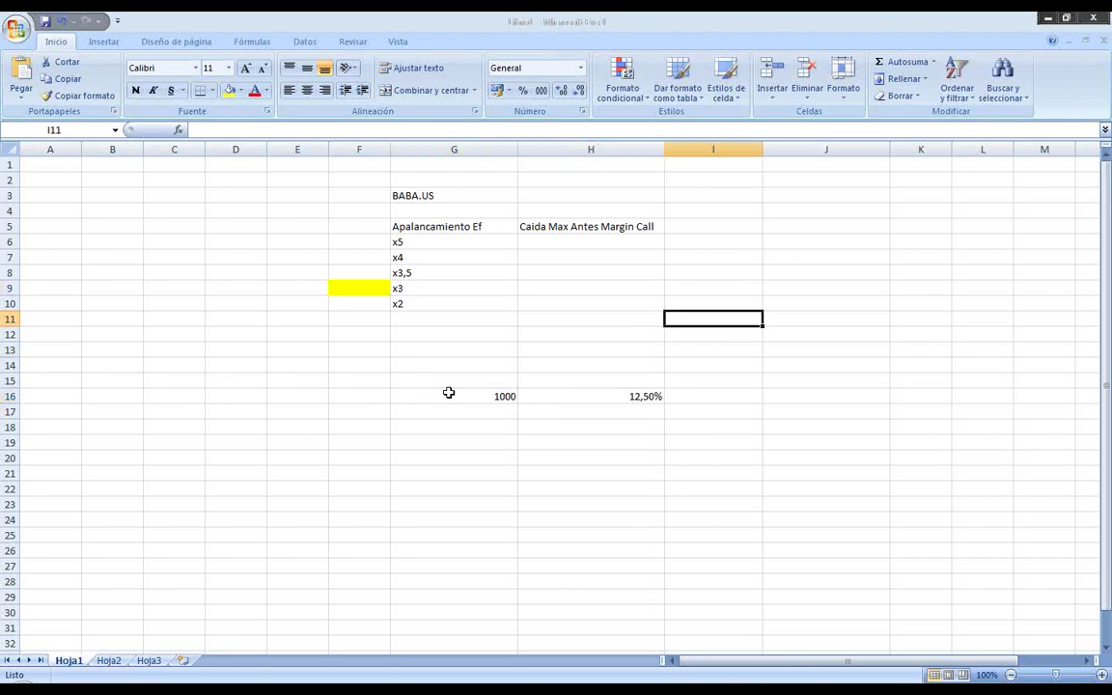
# Step: Replace the percentage in cell H16 with 3000
pyautogui.press('Down')
pyautogui.press('Down')
pyautogui.press('Down')
pyautogui.press('Down')
pyautogui.press('Left')
pyautogui.press('Down')
pyautogui.write('3000')
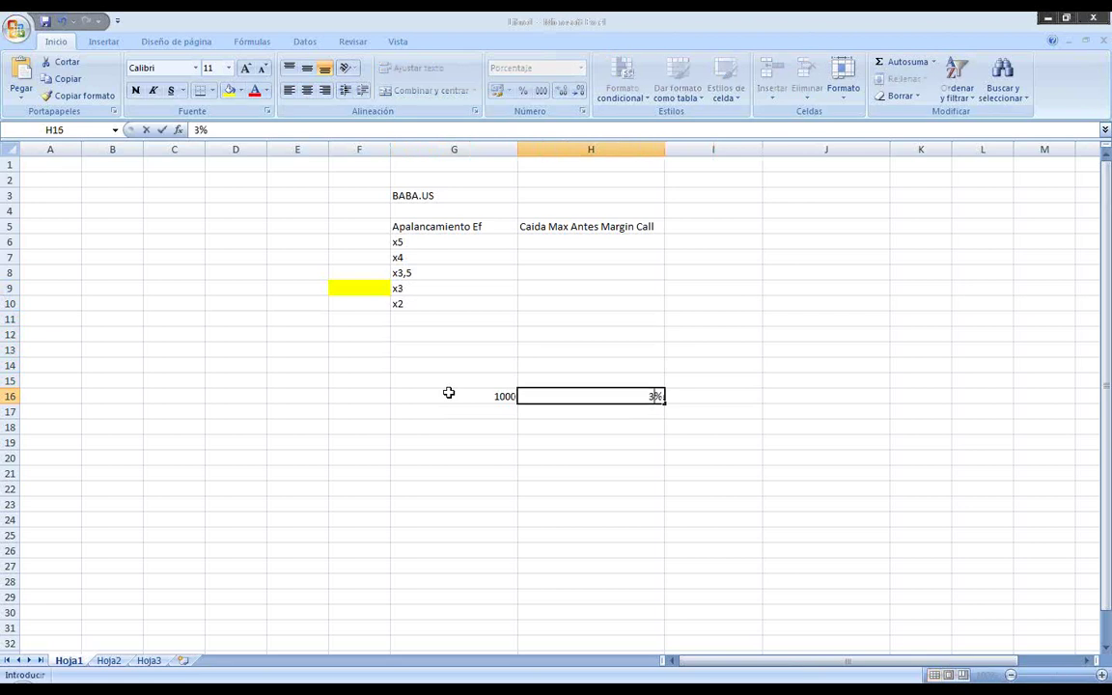
pyautogui.press('Delete')
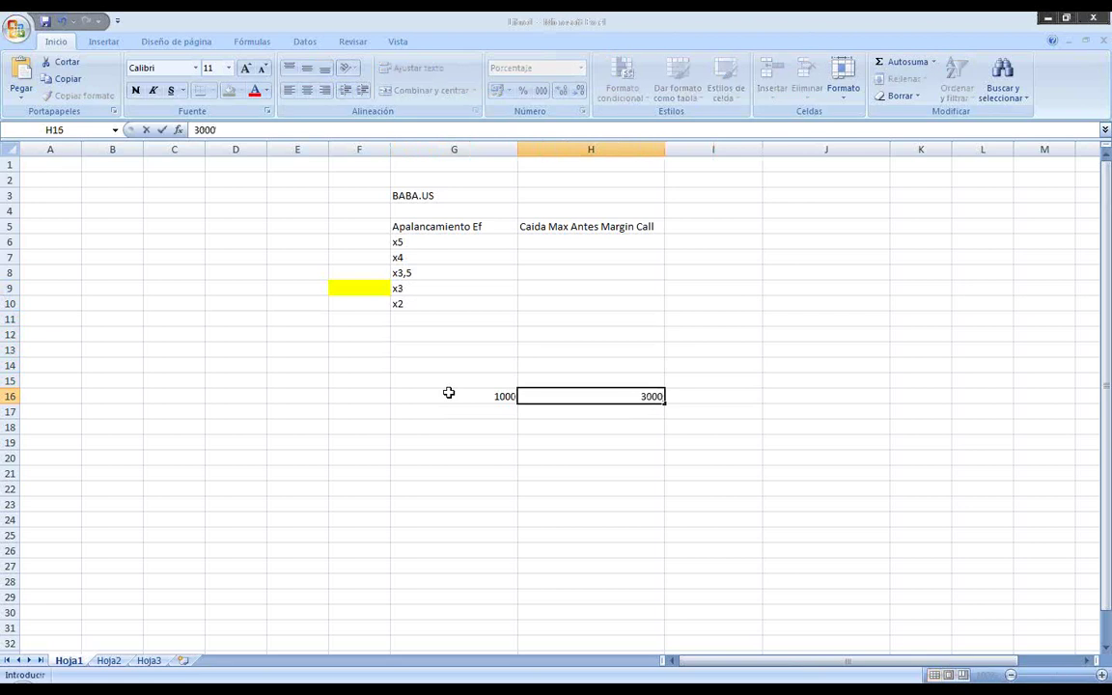
pyautogui.press('Escape')
pyautogui.write('3000')
pyautogui.press('Return')
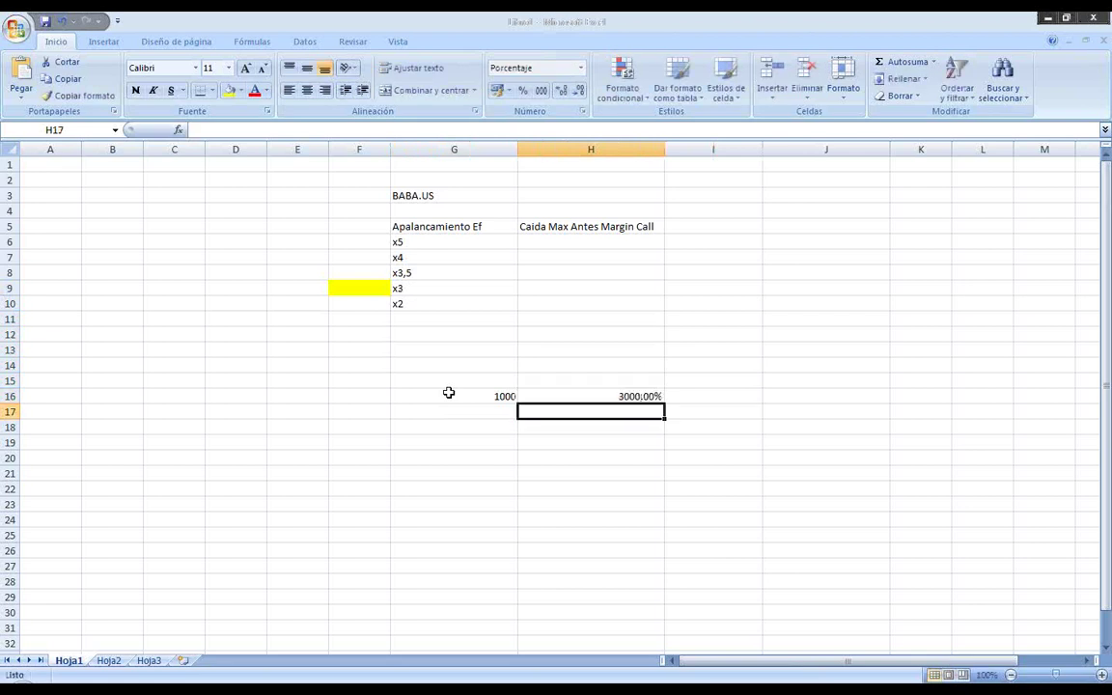
# Step: Apply the euro accounting format to cell H16 and enter 3000 in it
pyautogui.press('Up')
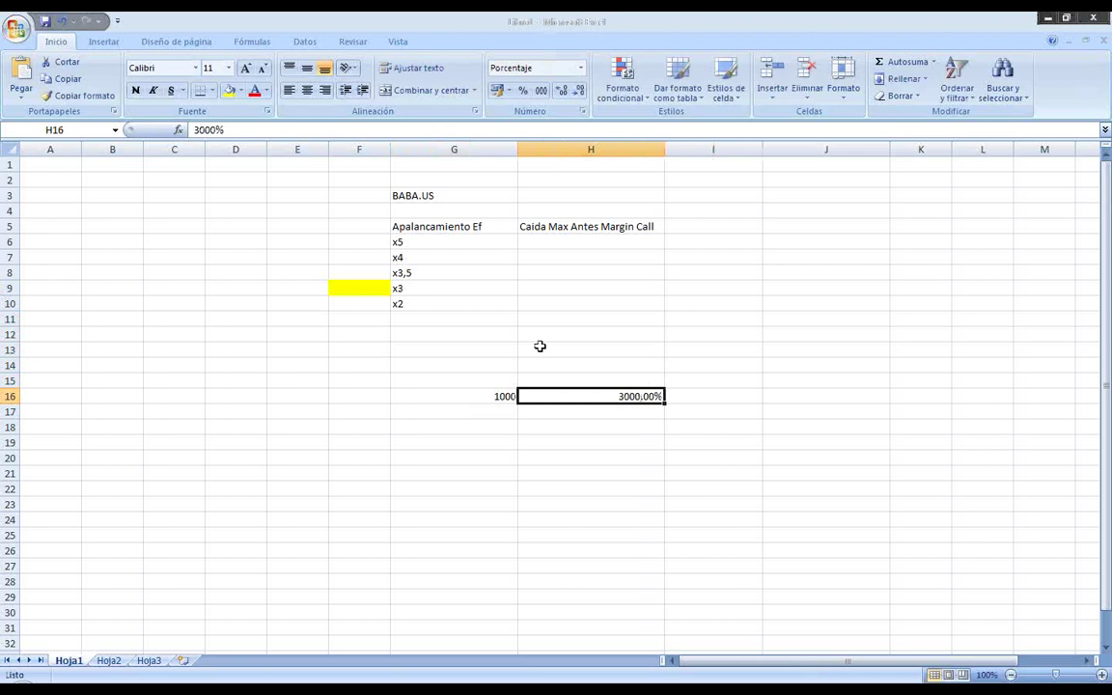
pyautogui.click(541, 69)
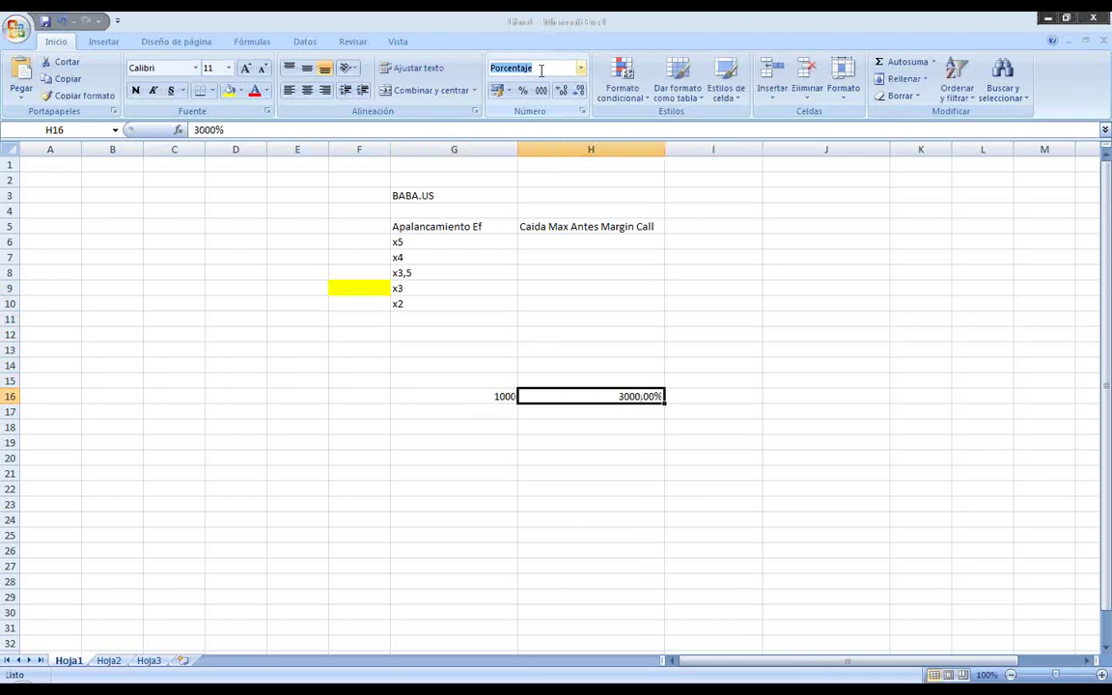
pyautogui.click(497, 90)
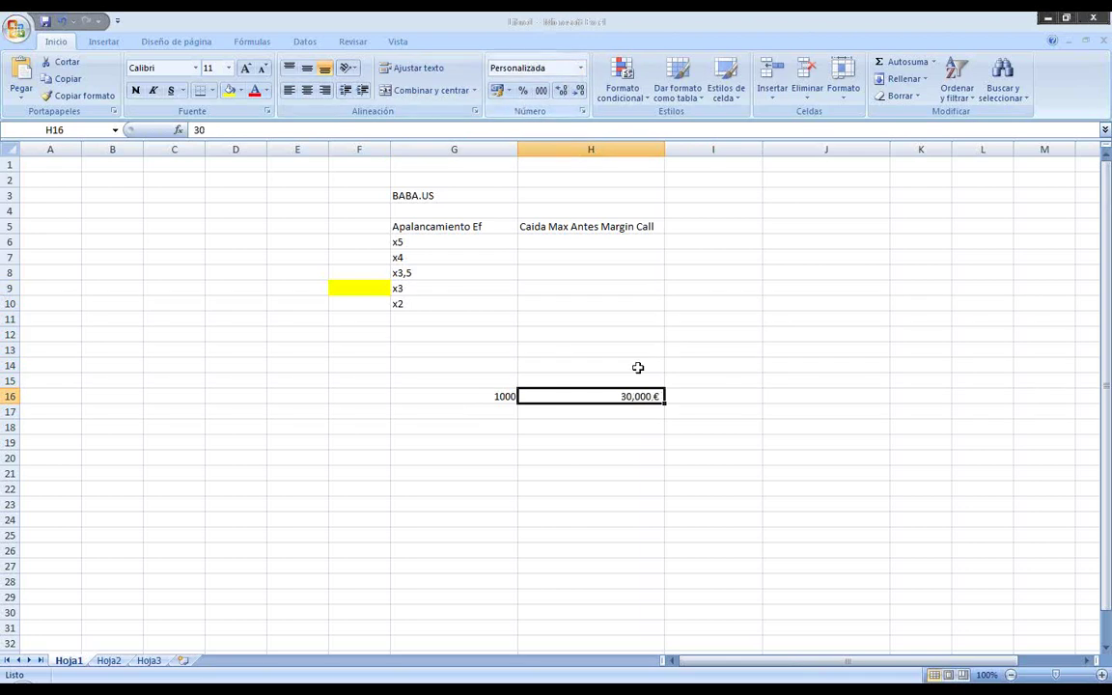
pyautogui.write('3000')
pyautogui.press('Return')
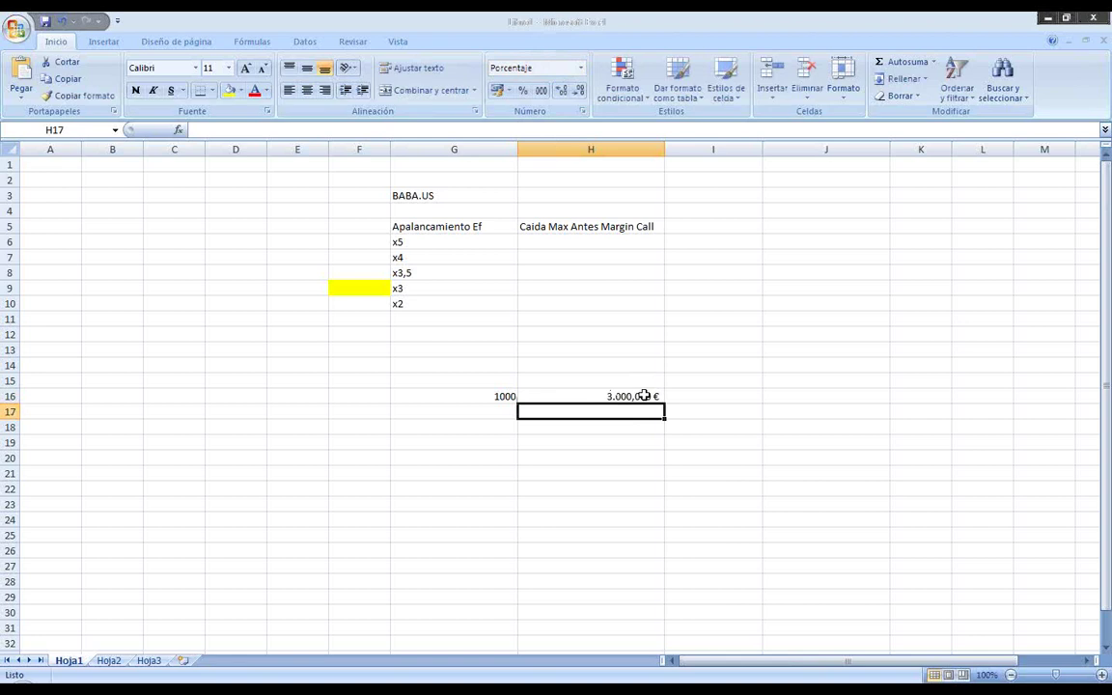
# Step: Enter 300 in cell G17 under the 1000
pyautogui.click(463, 398)
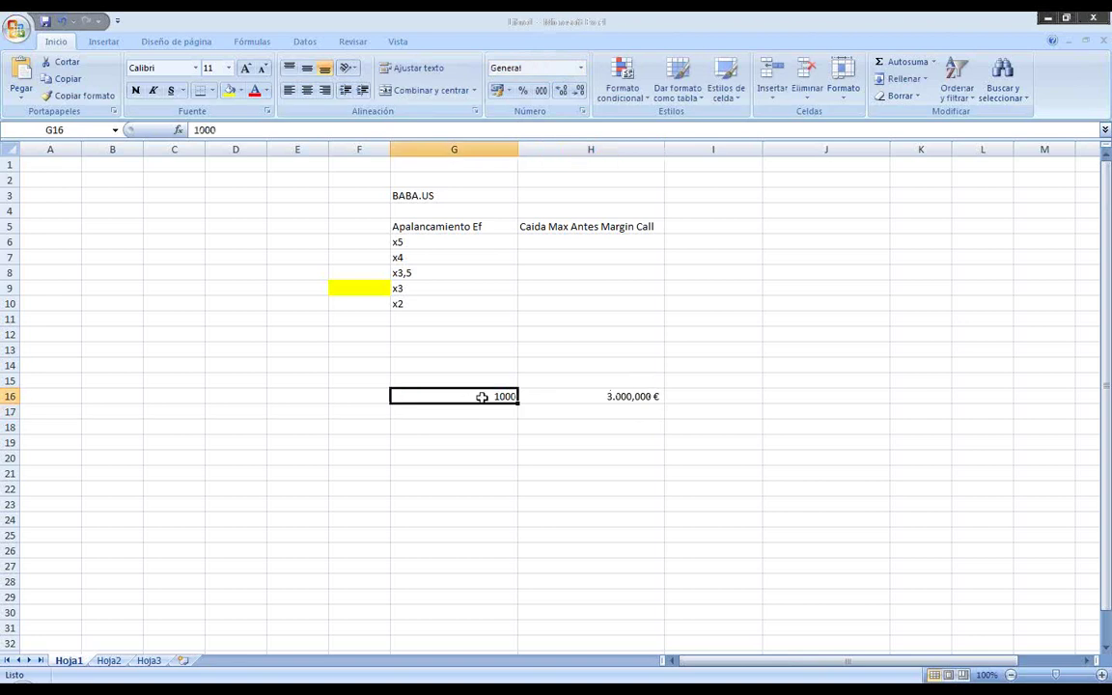
pyautogui.click(479, 410)
pyautogui.click(479, 400)
pyautogui.click(473, 413)
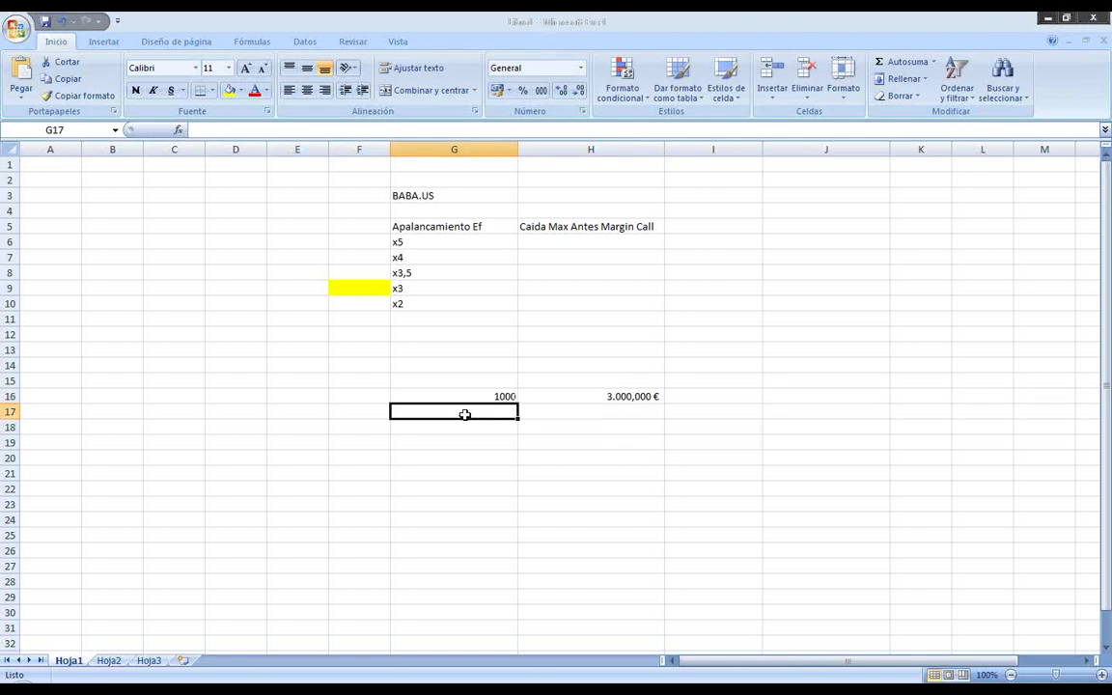
pyautogui.write('300')
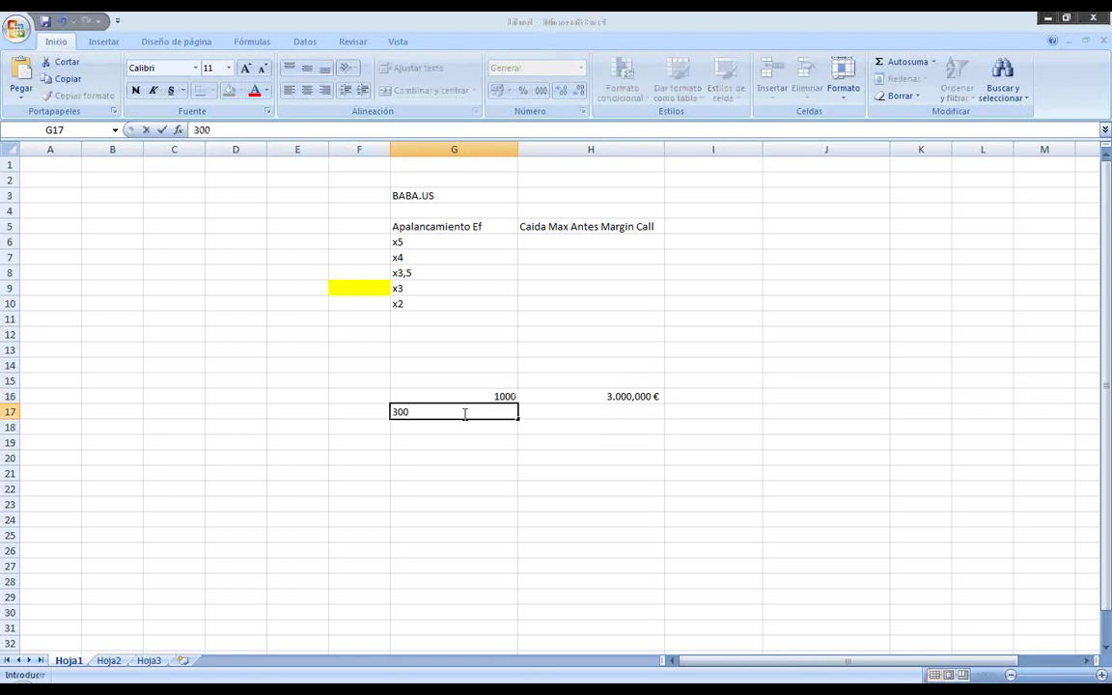
pyautogui.press('Return')
pyautogui.click(464, 415)
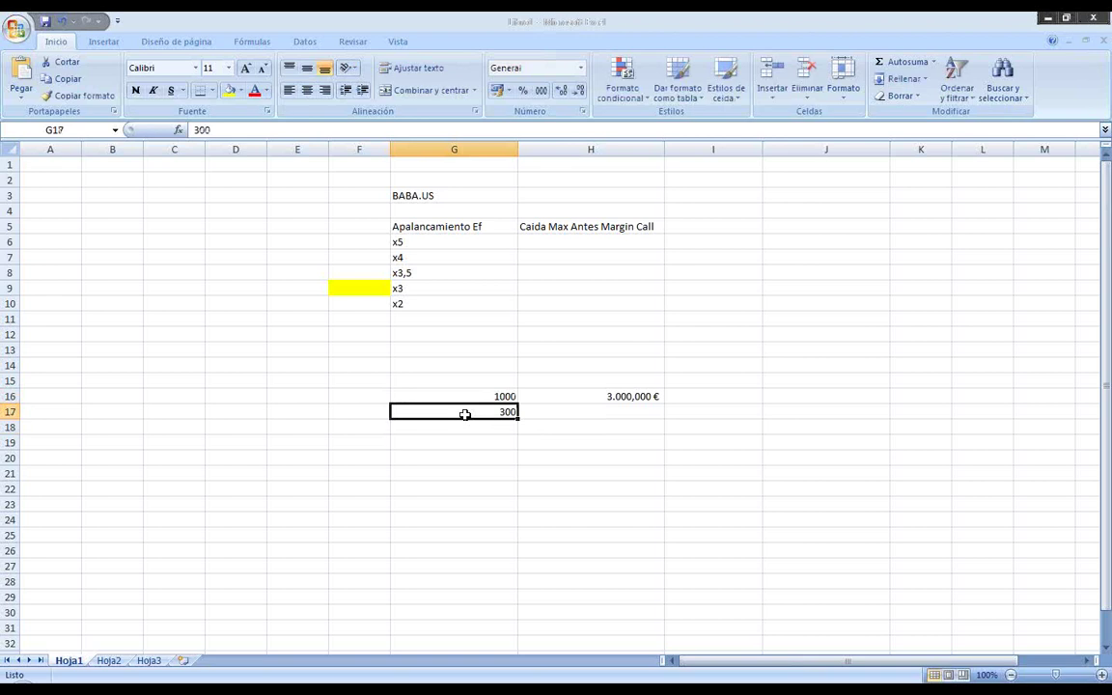
pyautogui.press('Up')
pyautogui.press('Right')
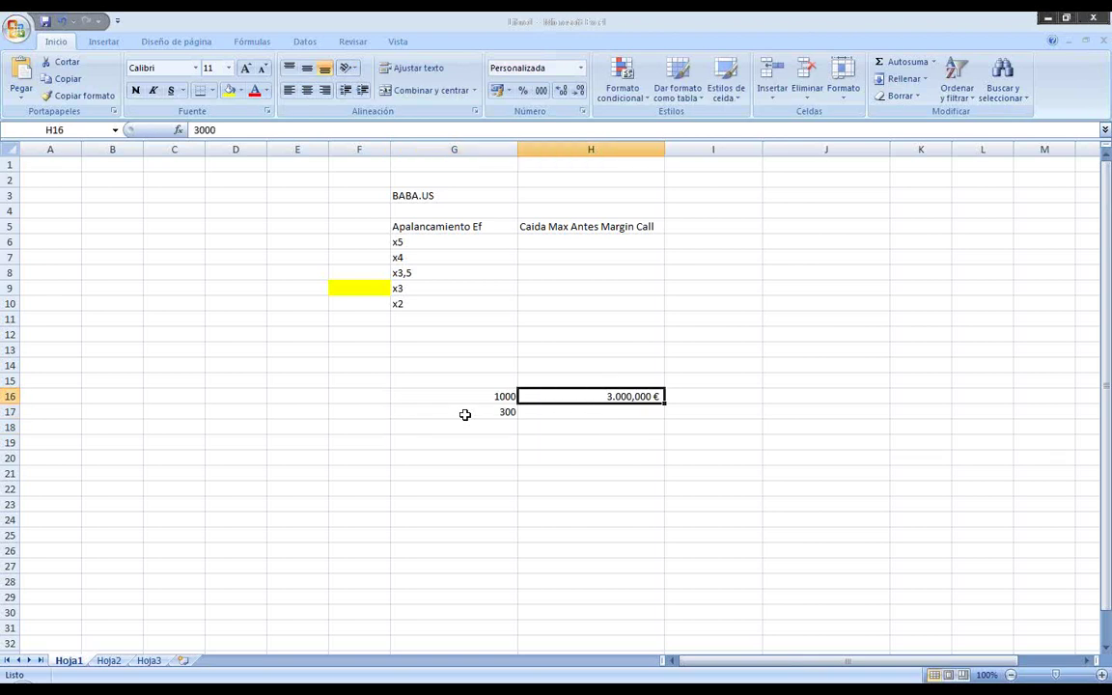
pyautogui.press('Left')
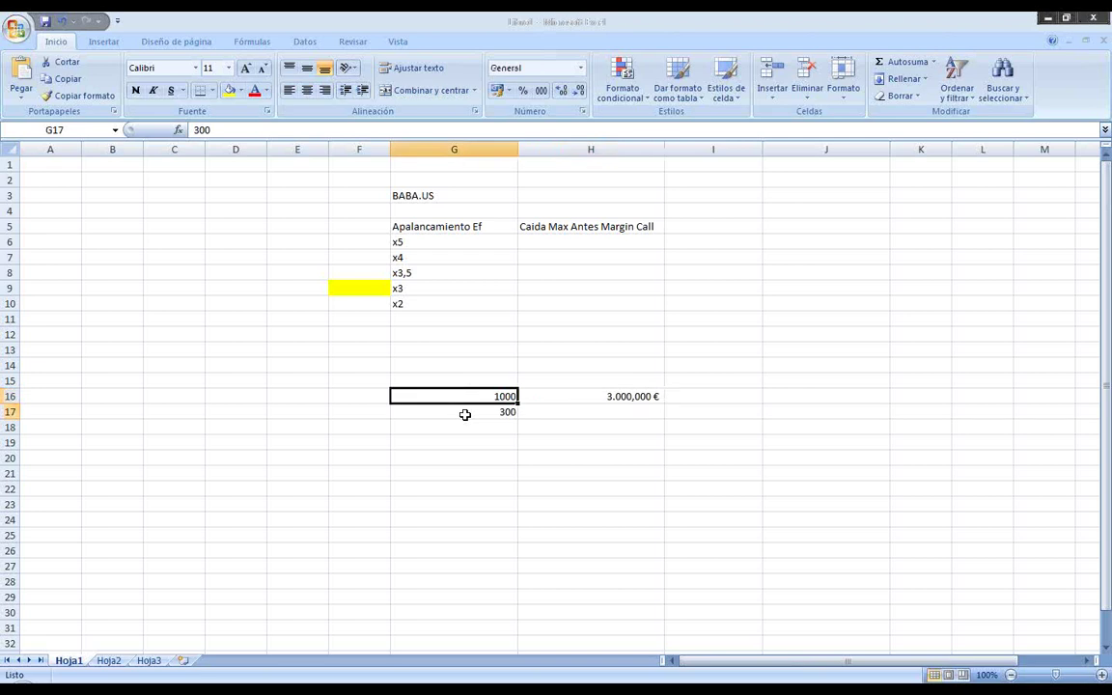
pyautogui.press('Down')
pyautogui.press('Up')
pyautogui.press('Down')
pyautogui.press('Up')
# Step: Enter the formula +G16-G17 in cell G18 to subtract the 300 from the 1000
pyautogui.press('Down')
pyautogui.press('Down')
pyautogui.press('Down')
pyautogui.press('Up')
pyautogui.write('+')
pyautogui.press('Up')
pyautogui.press('Up')
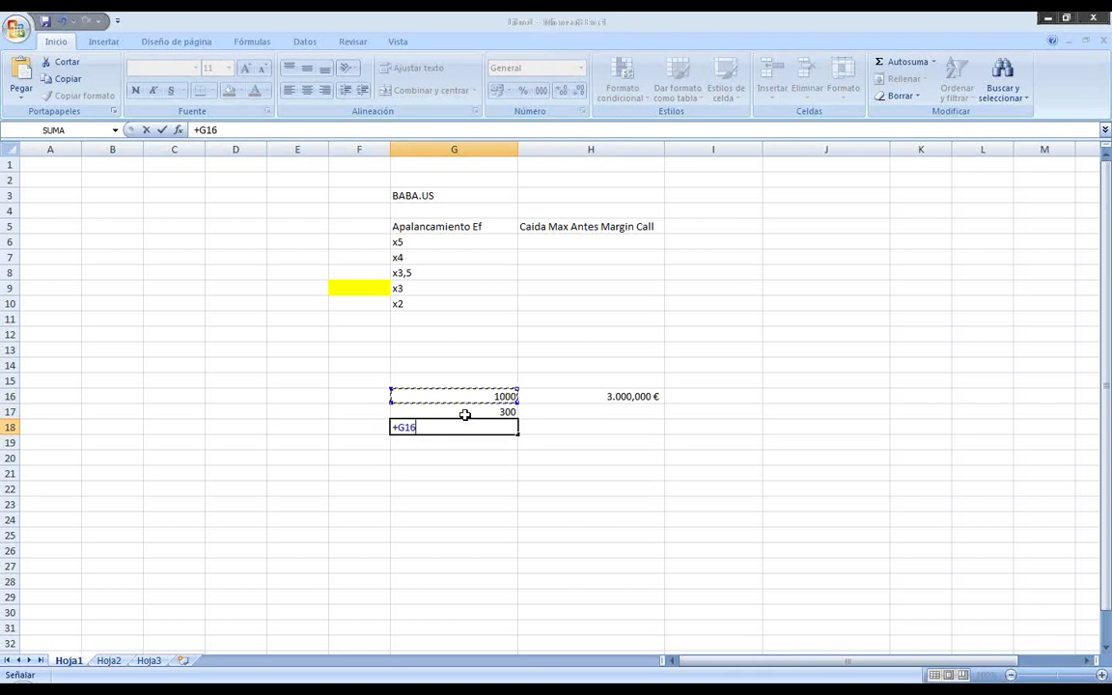
pyautogui.write('-')
pyautogui.press('Up')
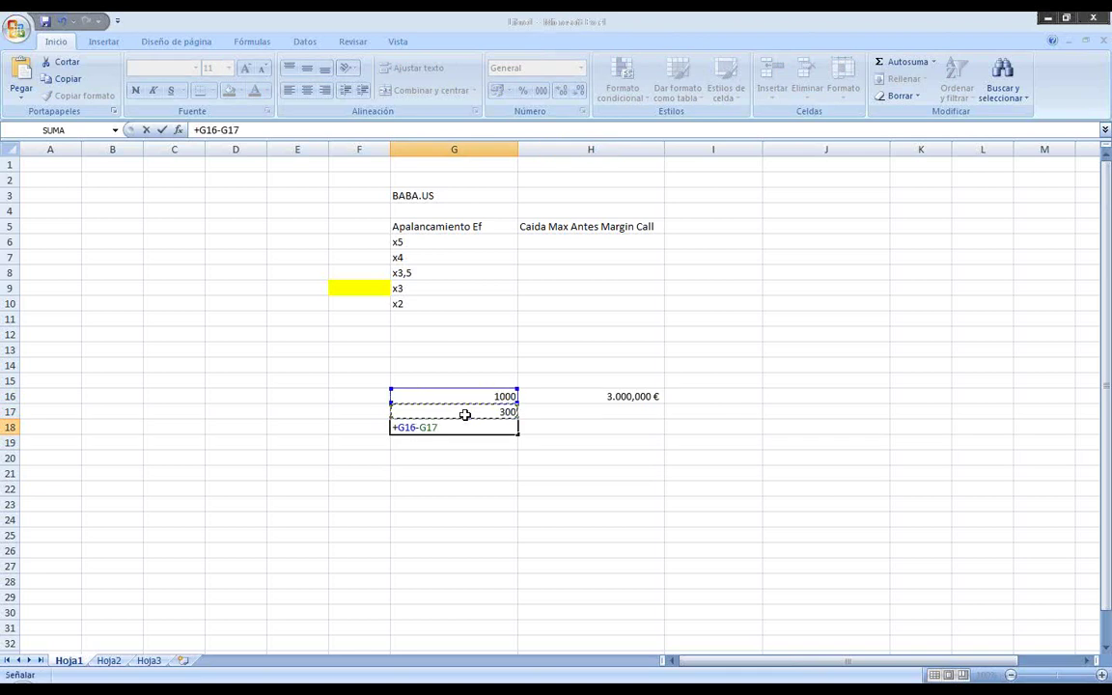
pyautogui.press('Tab')
# Step: Enter 2300 in cell H17 under the 3000
pyautogui.press('Up')
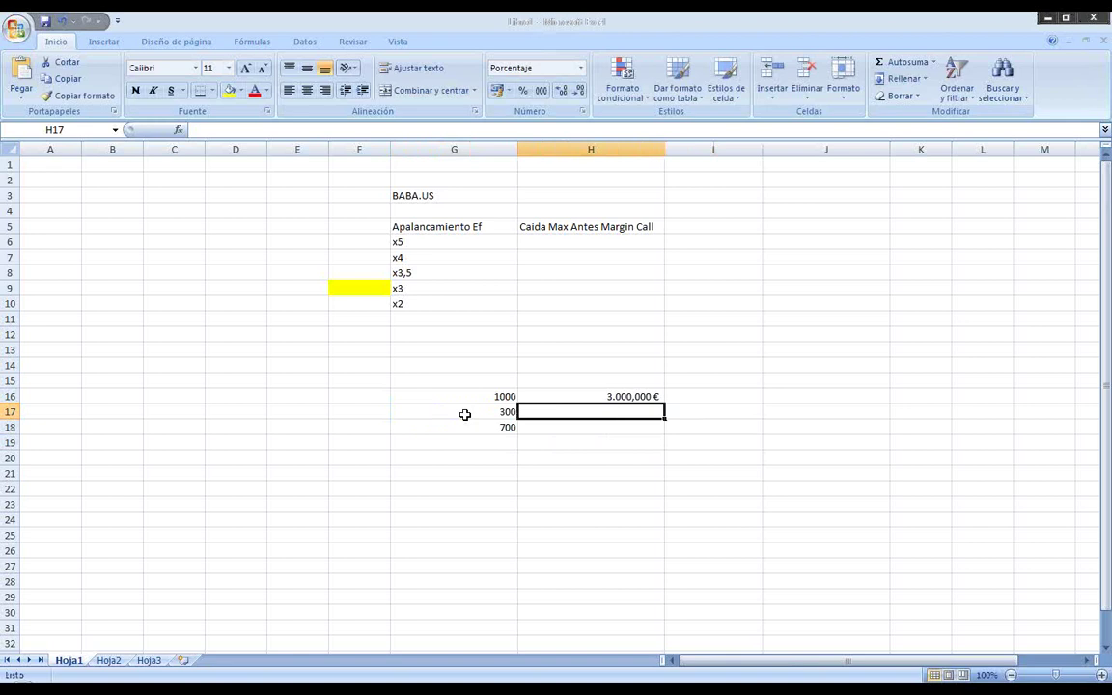
pyautogui.write('230')
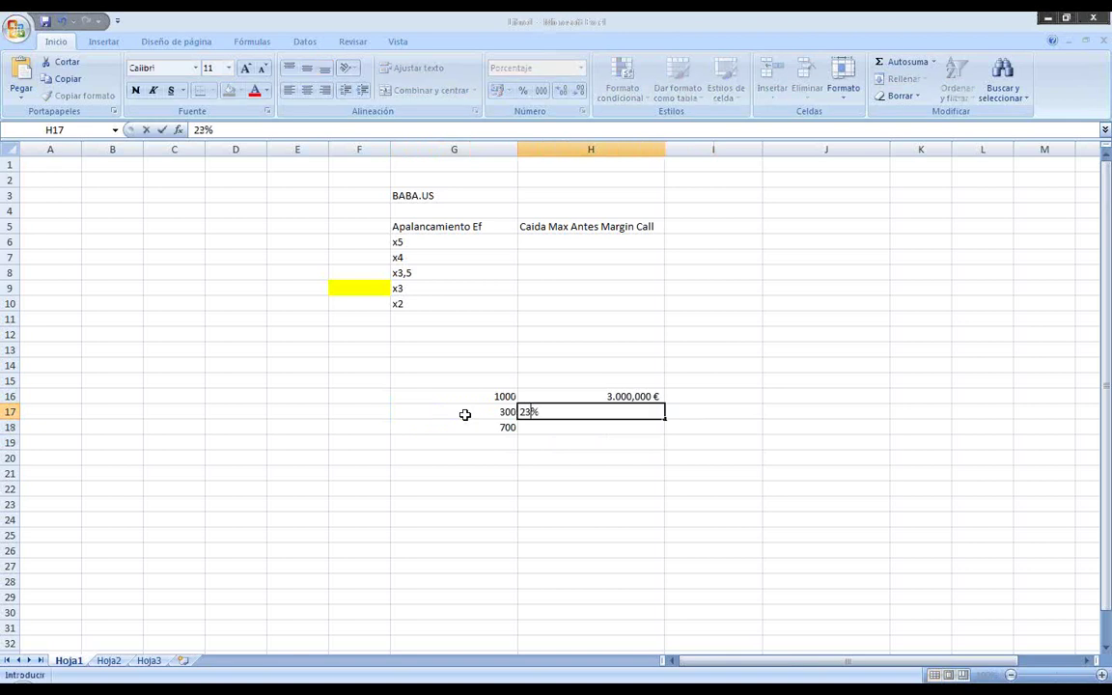
pyautogui.write('0')
pyautogui.press('Return')
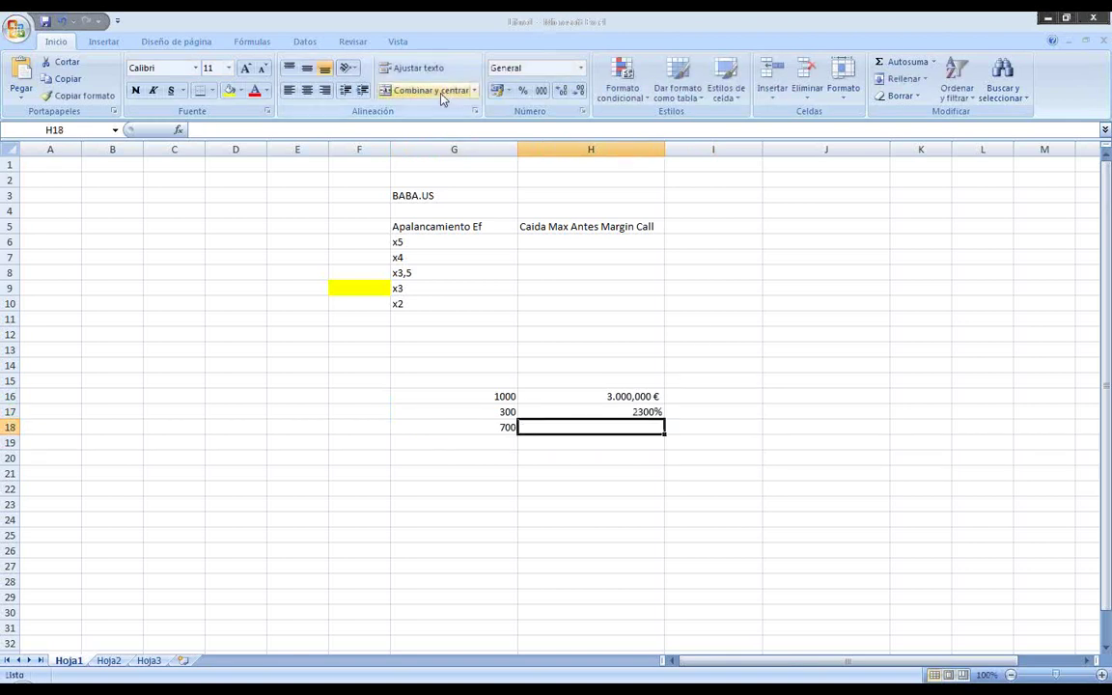
# Step: Copy the general format of cell H18 to cell H16 and apply the Número format to cell H17
pyautogui.click(77, 95)
pyautogui.click(623, 396)
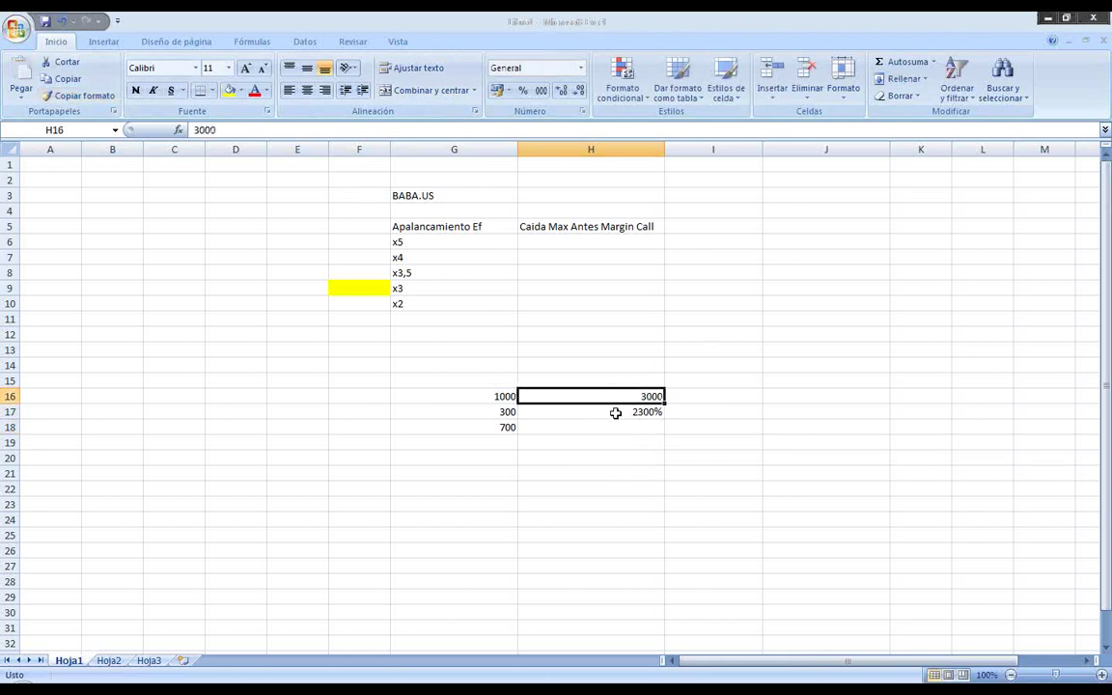
pyautogui.click(616, 412)
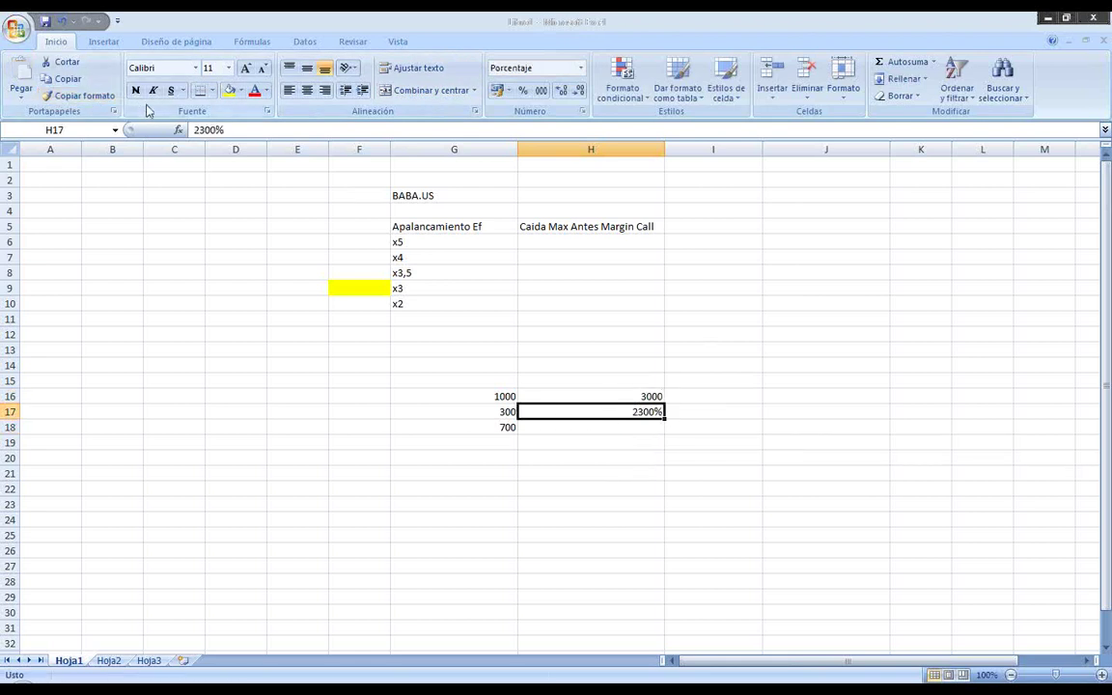
pyautogui.click(580, 68)
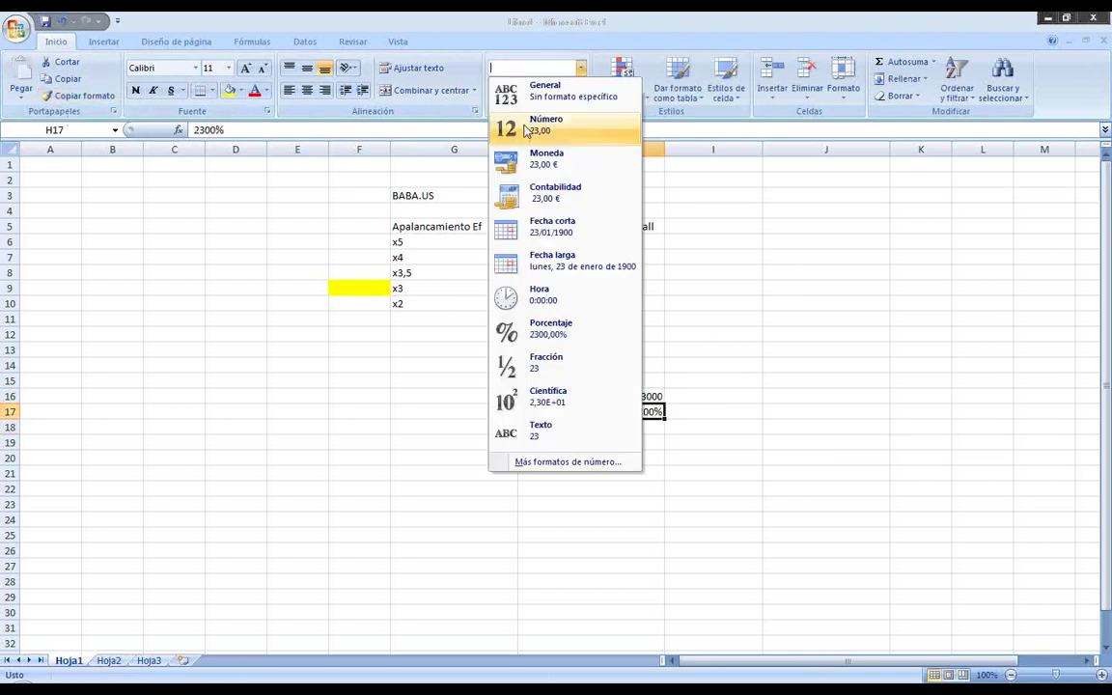
pyautogui.click(534, 126)
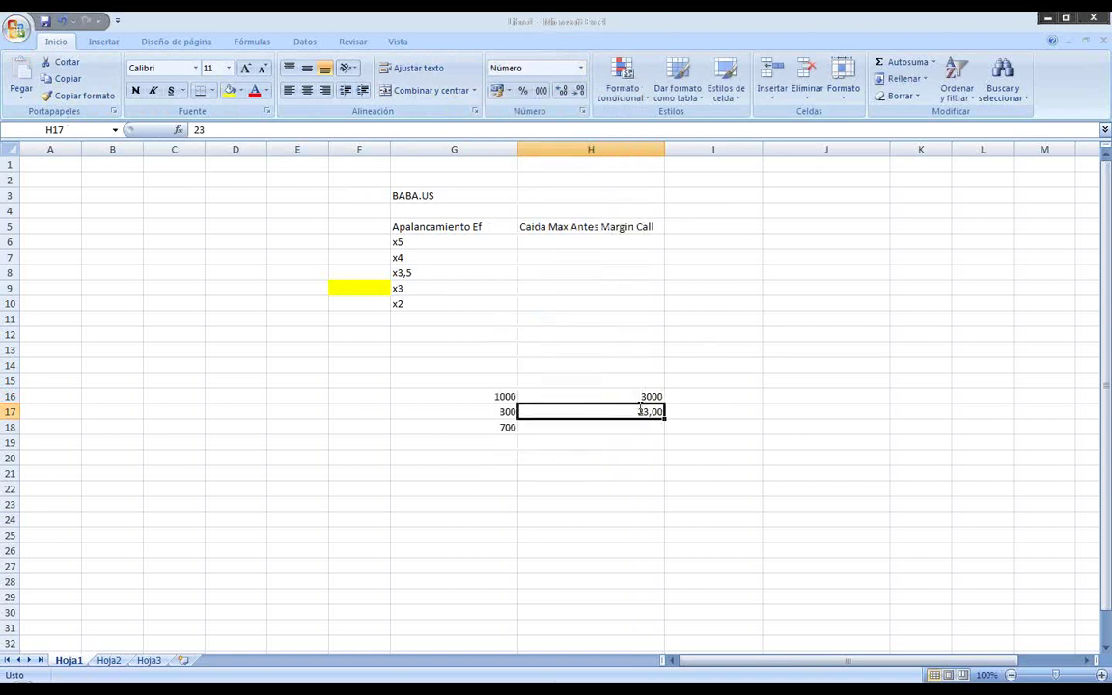
# Step: Enter 2300 in cell H17 and the formula +H17/H16 in cell H18
pyautogui.write('2300')
pyautogui.press('Return')
pyautogui.write('+')
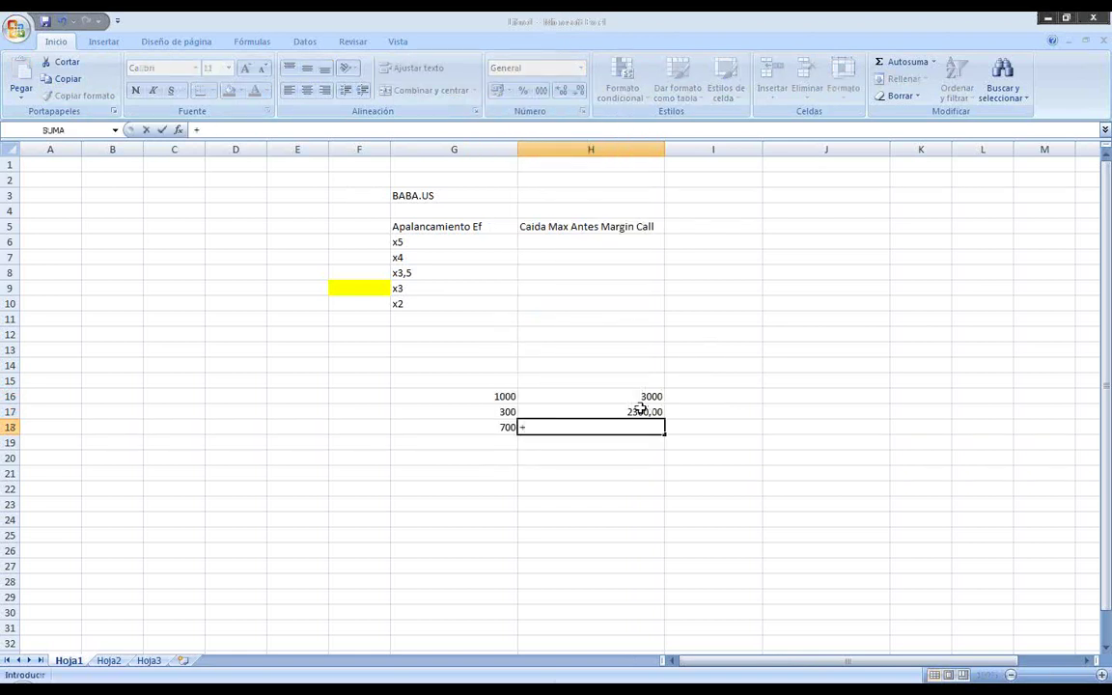
pyautogui.press('Up')
pyautogui.write('/')
pyautogui.press('Up')
pyautogui.press('Up')
pyautogui.press('Return')
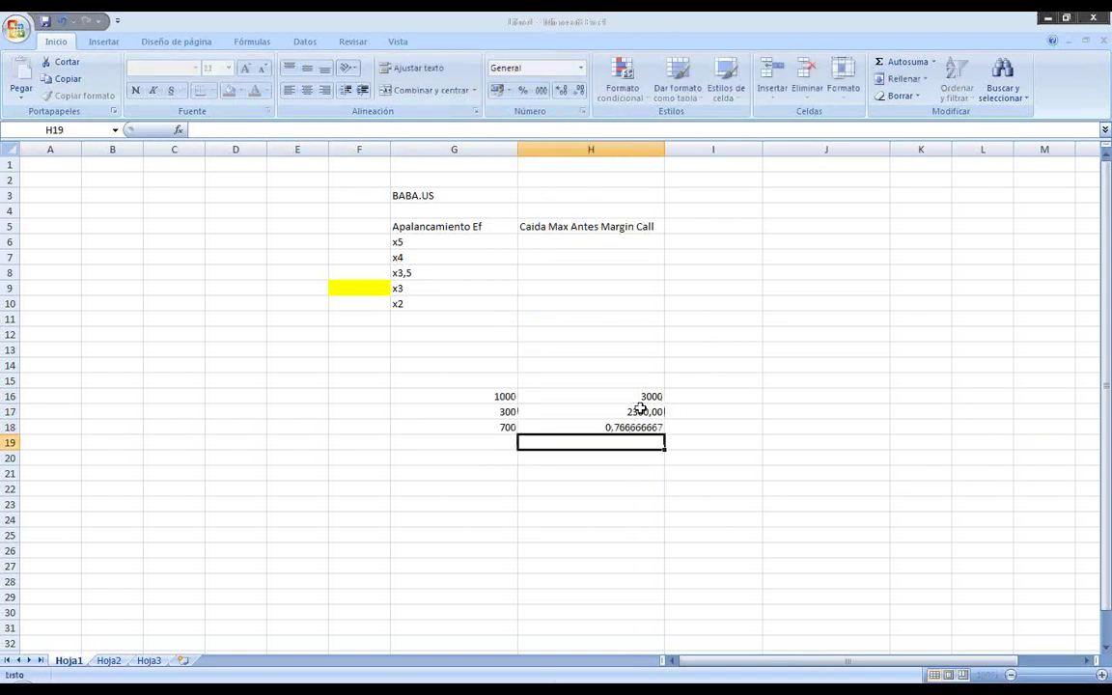
pyautogui.click(649, 429)
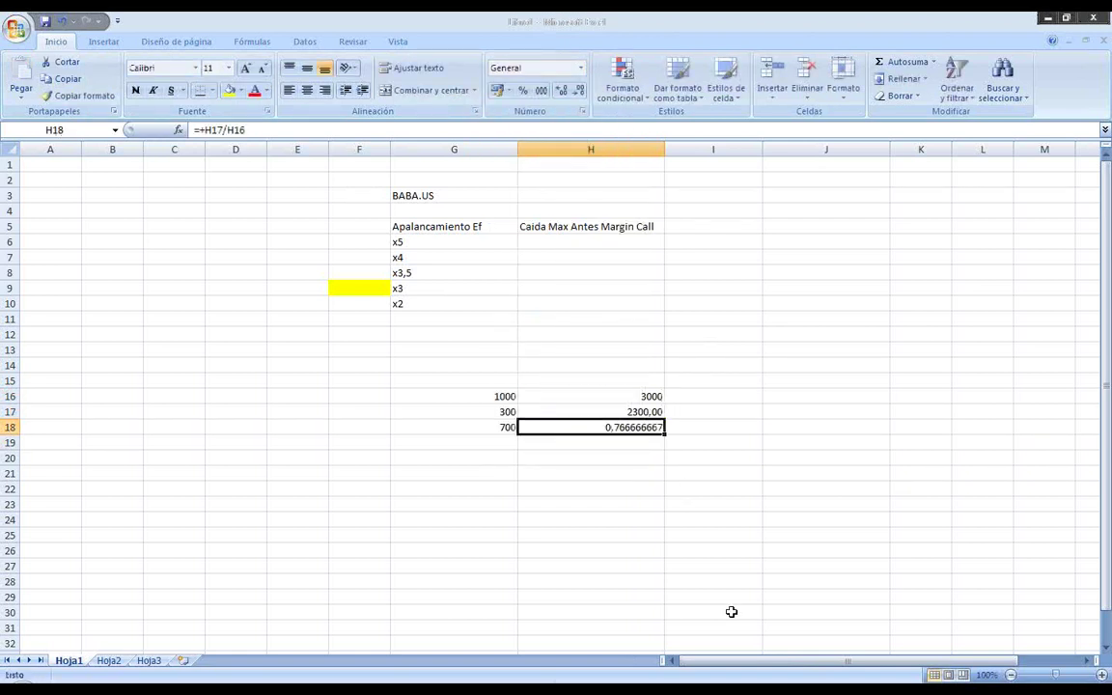
# Step: Enter the formula +1-H18 in cell H22 and format the cell as a percentage
pyautogui.click(584, 546)
pyautogui.click(583, 485)
pyautogui.write('1/')
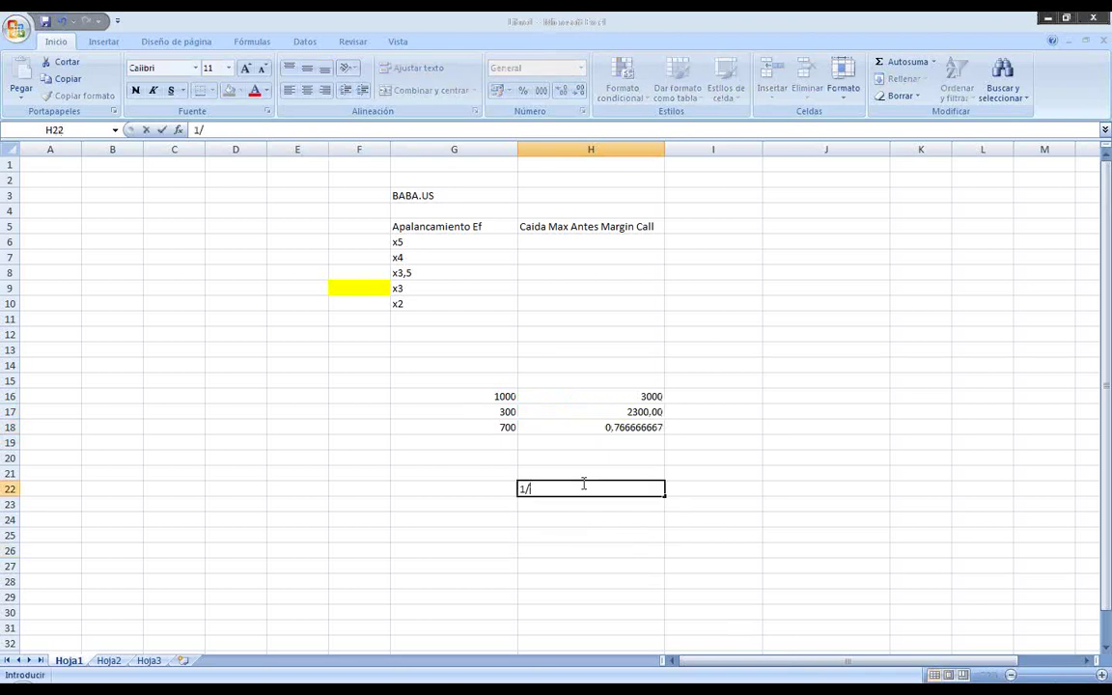
pyautogui.press('Escape')
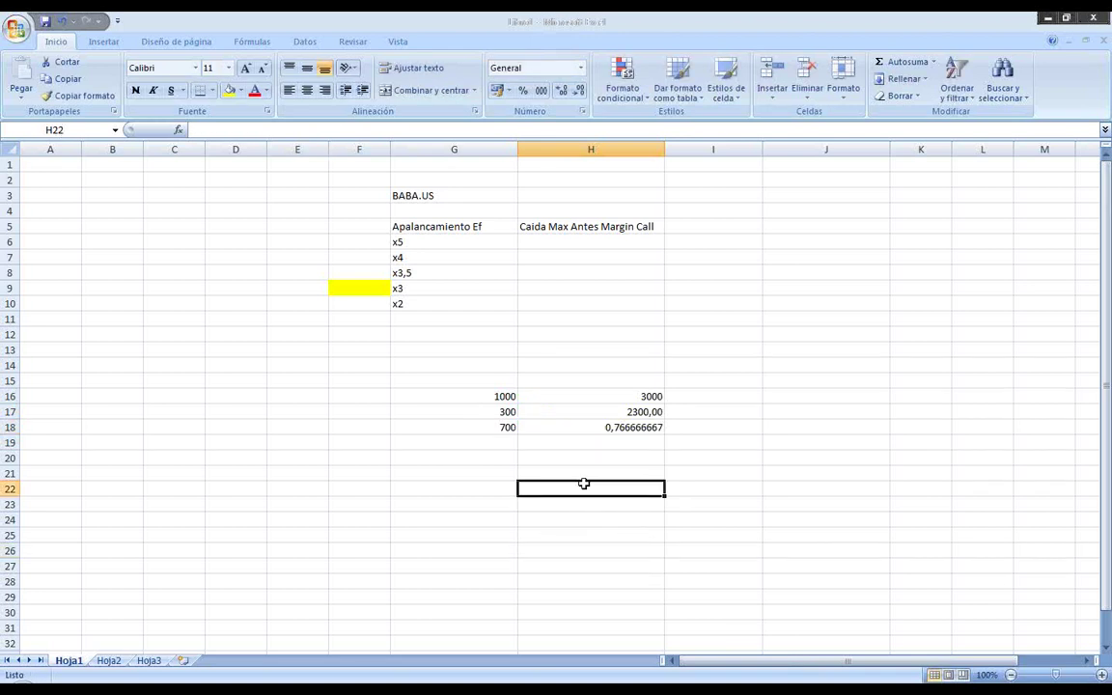
pyautogui.write('1-')
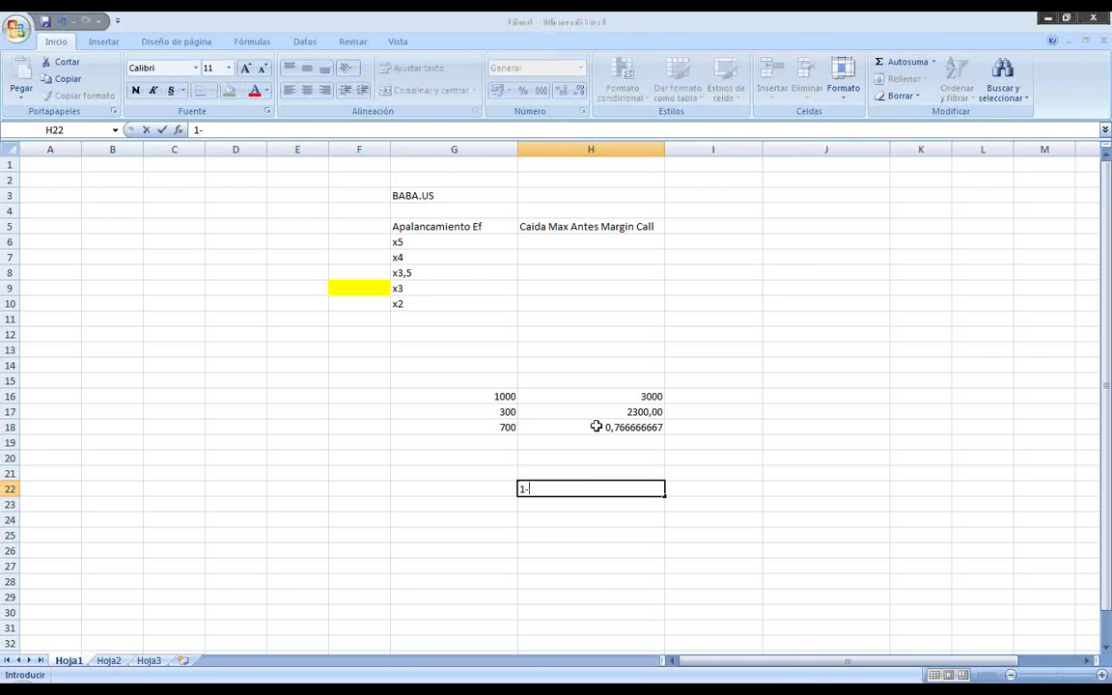
pyautogui.click(596, 427)
pyautogui.press('Return')
pyautogui.doubleClick(571, 487)
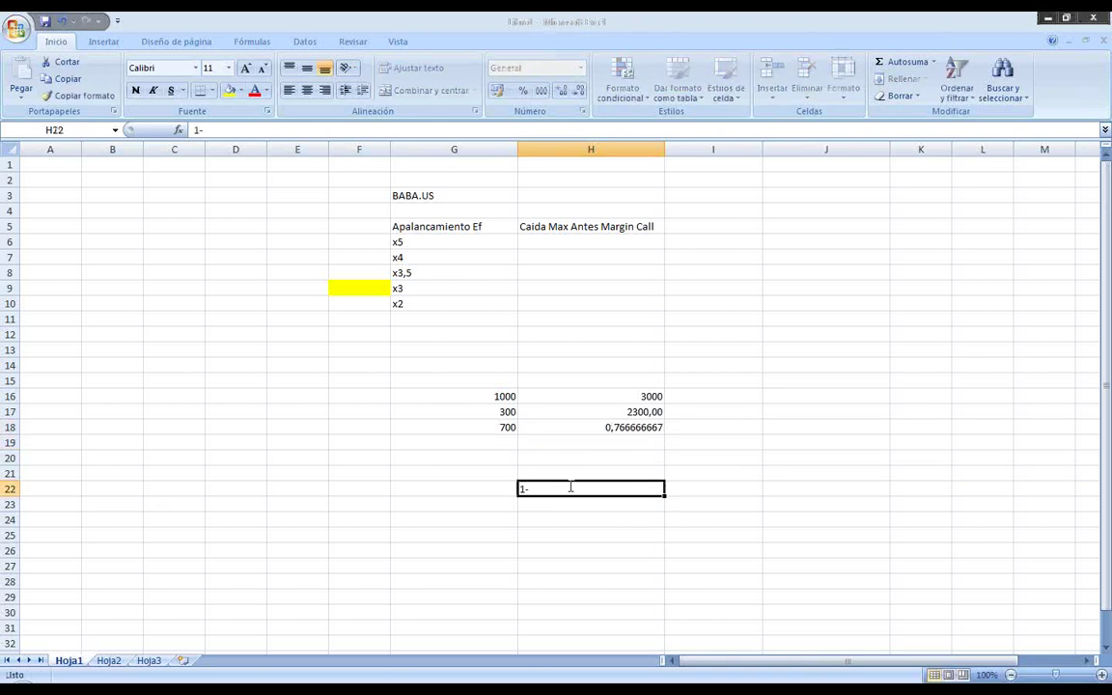
pyautogui.press('Home')
pyautogui.write('+')
pyautogui.click(642, 427)
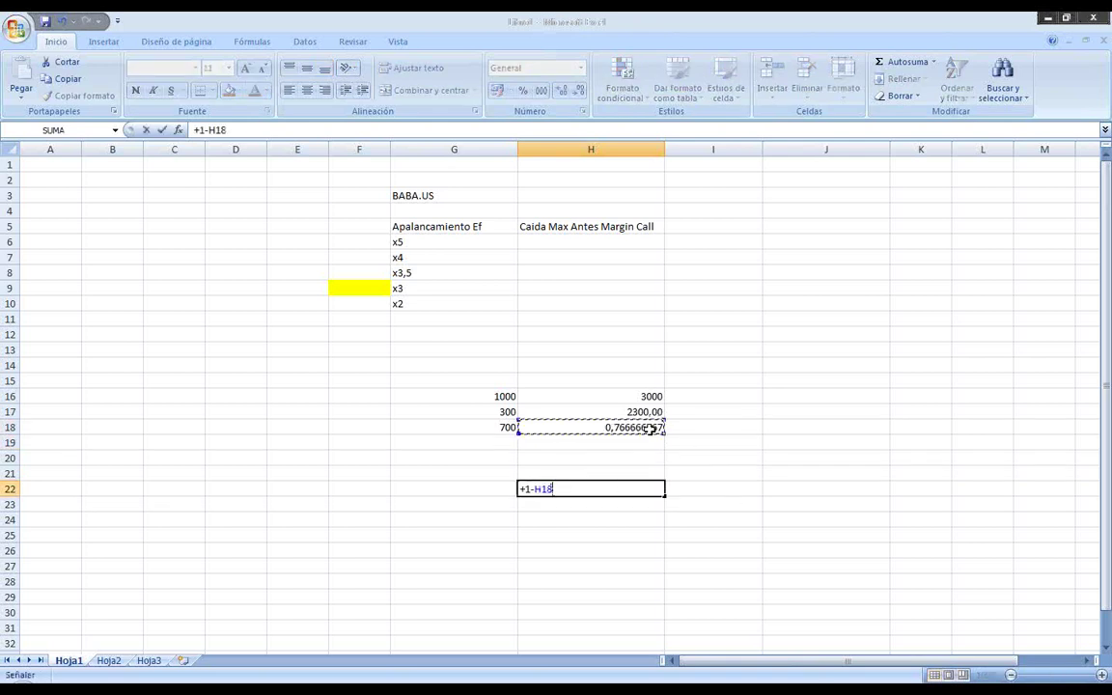
pyautogui.press('Return')
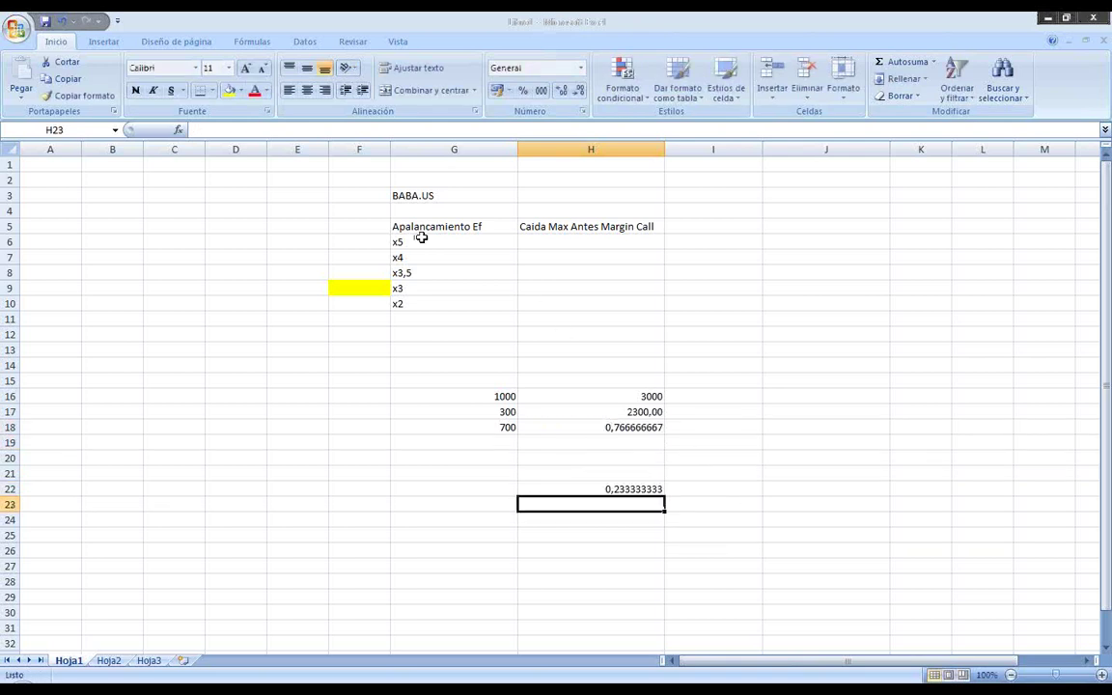
pyautogui.press('Up')
pyautogui.click(522, 91)
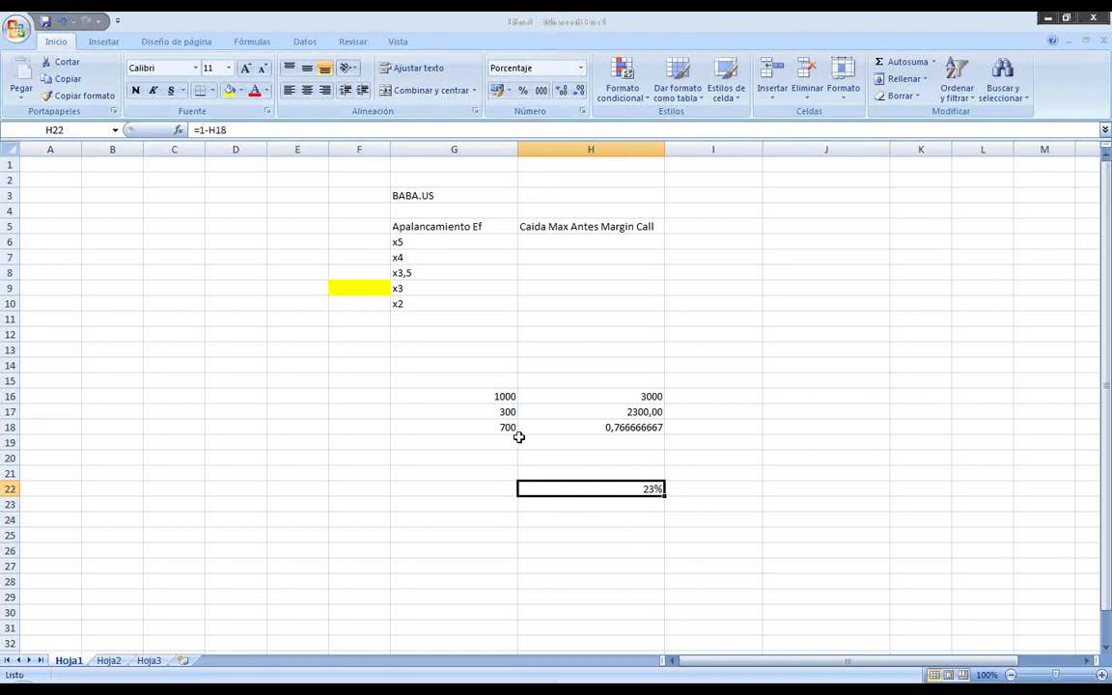
# Step: Label the 1000 as "Capital inicial" in cell F16 and widen column F to fit the text
pyautogui.click(497, 396)
pyautogui.click(380, 396)
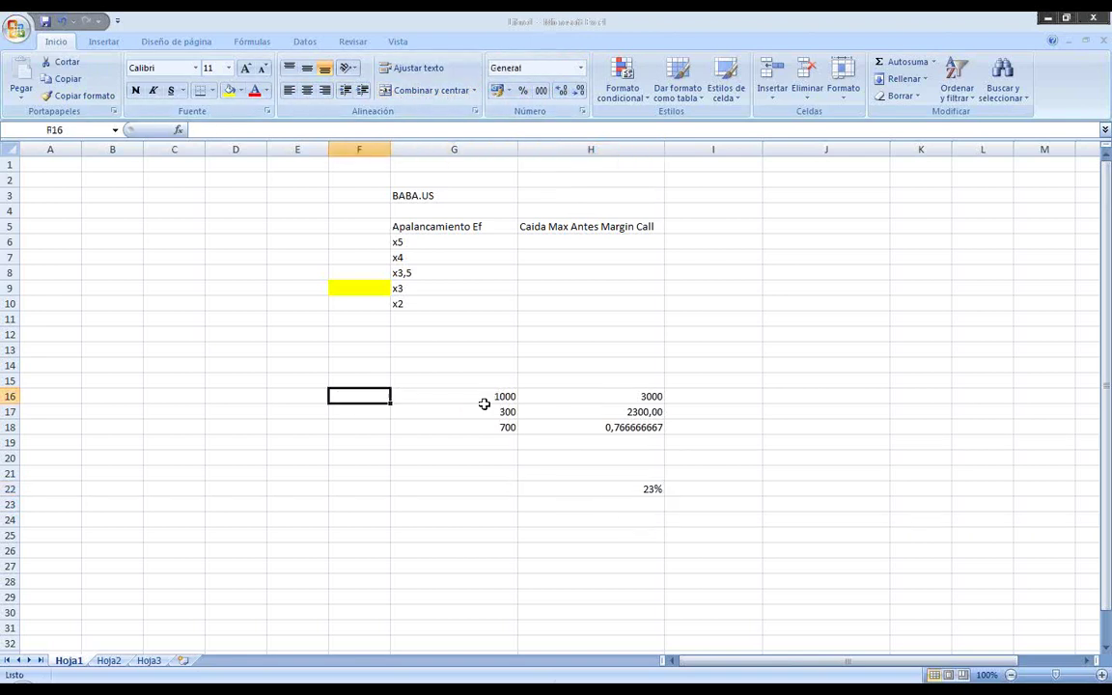
pyautogui.write('Capital')
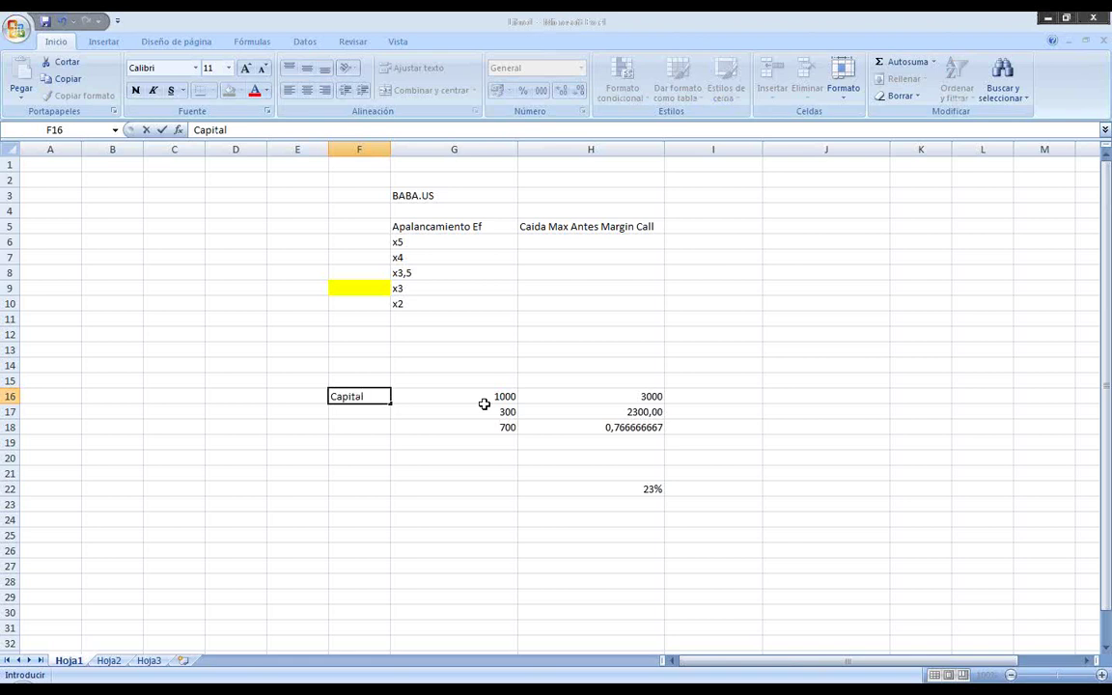
pyautogui.write(' inicial')
pyautogui.press('Return')
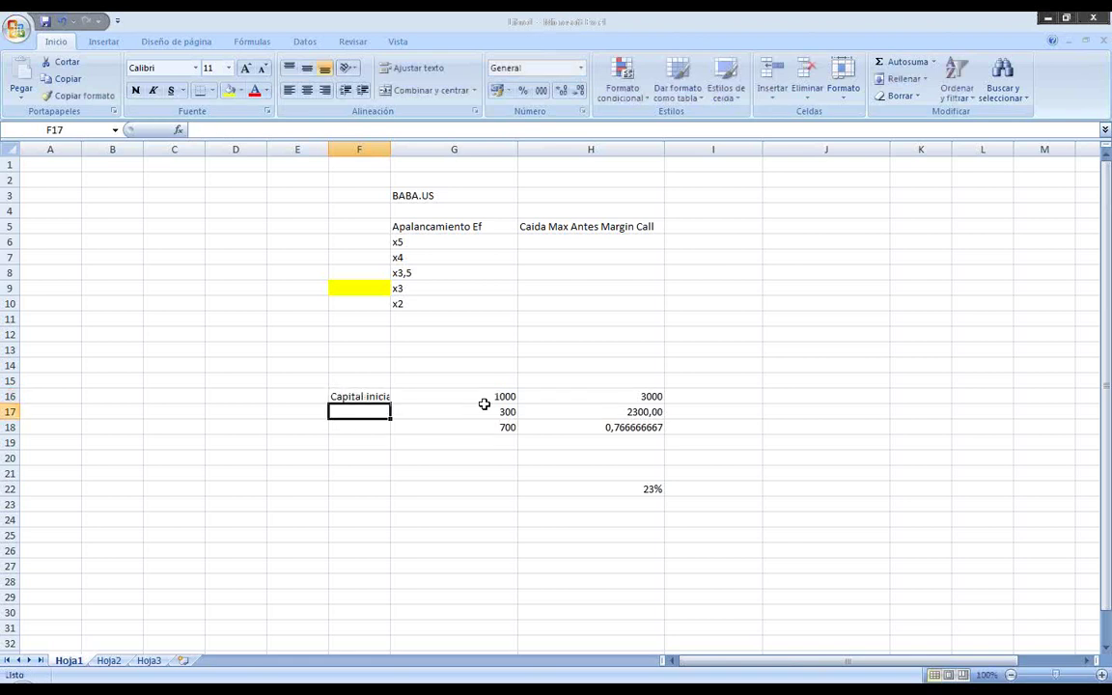
pyautogui.moveTo(391, 150); pyautogui.dragTo(410, 152)
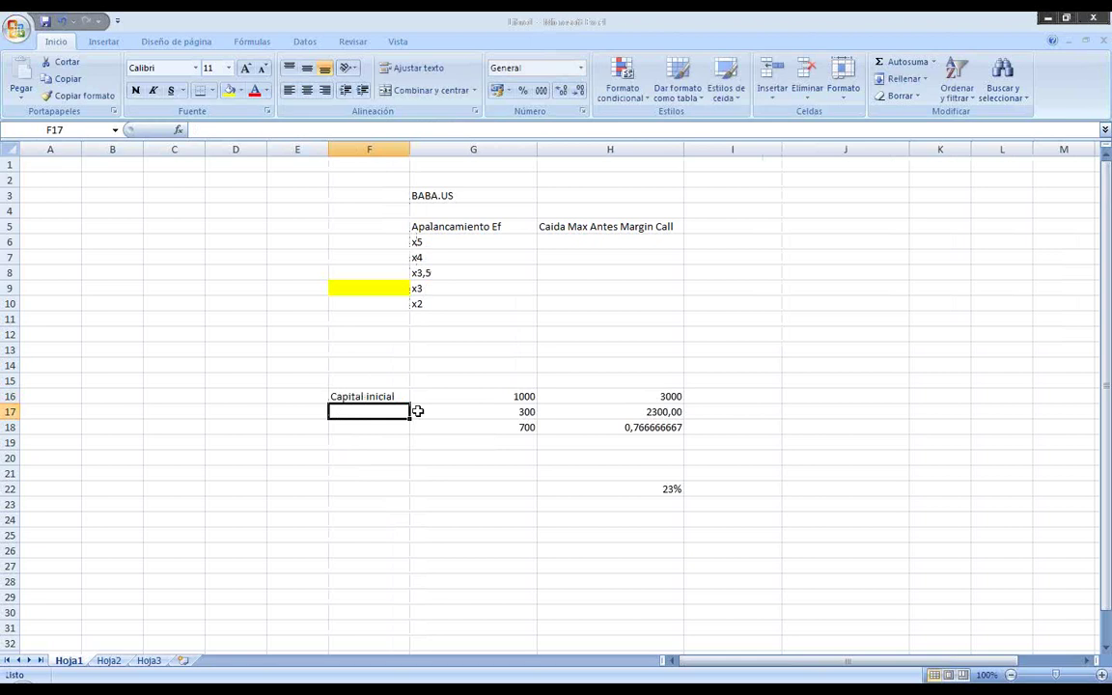
# Step: Label the 300 as "Margin Call" in cell F17
pyautogui.write('Ma')
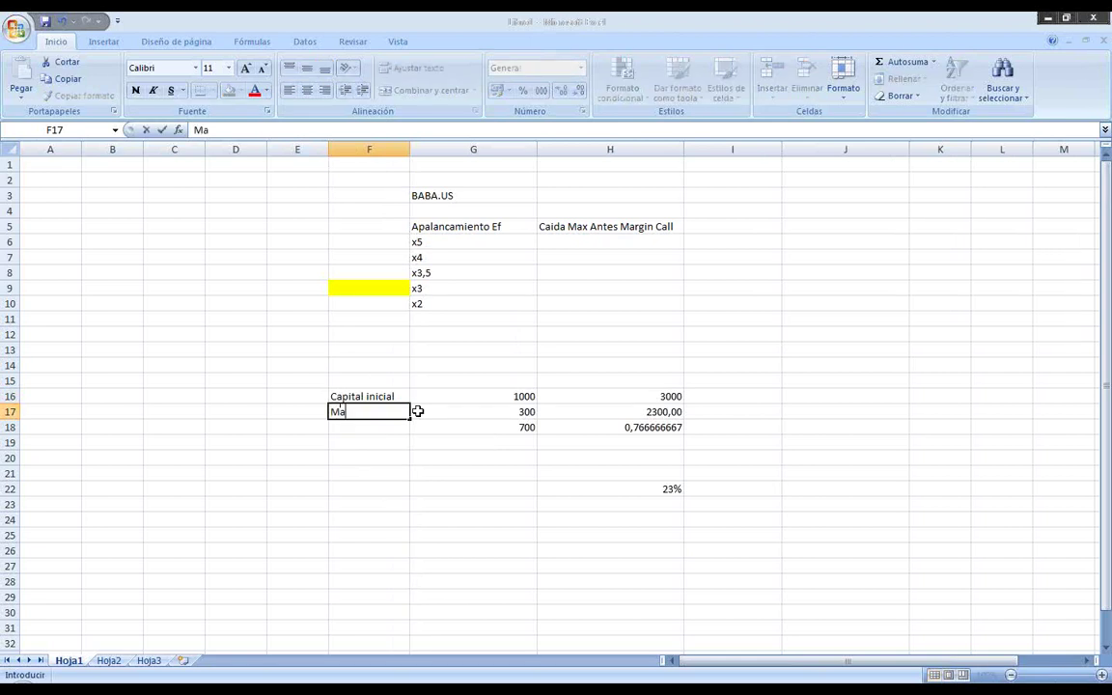
pyautogui.write('rgin Call')
pyautogui.press('Return')
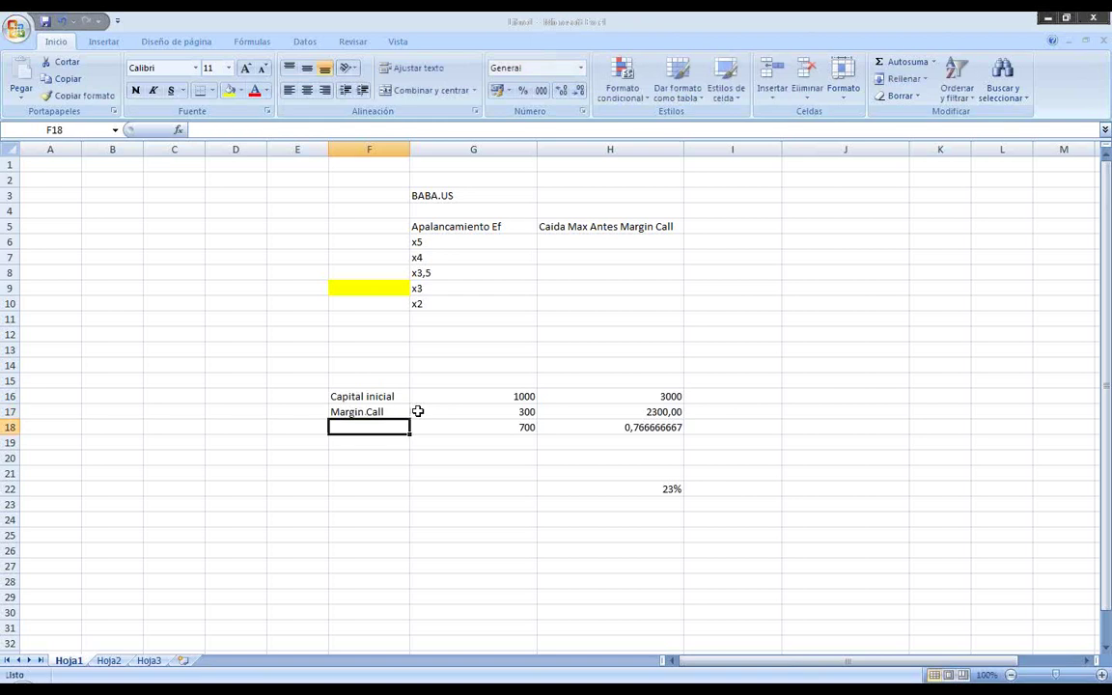
# Step: Label the 700 as "Perdida Hasta MC" in cell F18 and widen column F to fit it
pyautogui.write('Perdifa')
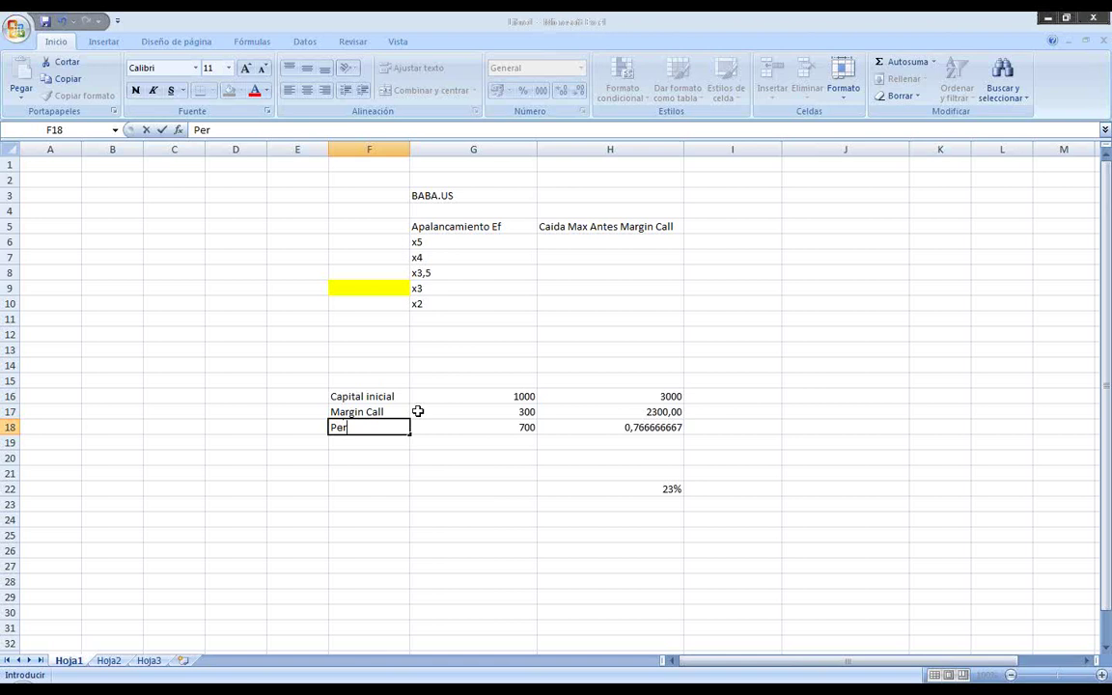
pyautogui.press('BackSpace')
pyautogui.press('BackSpace')
pyautogui.write('da Hasta MC')
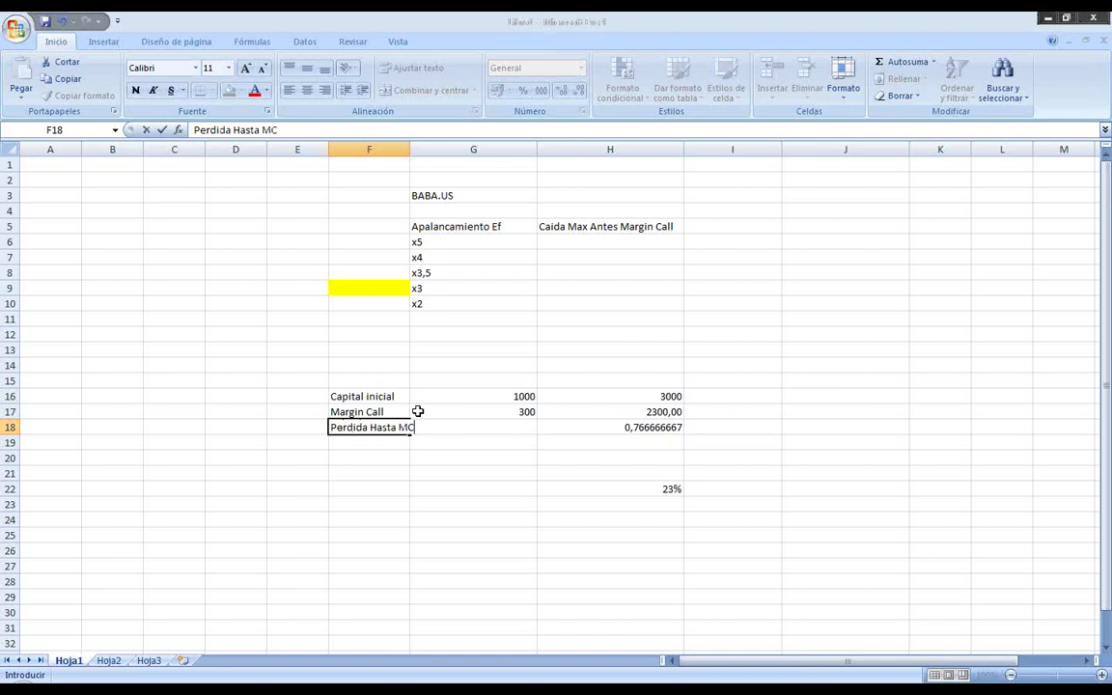
pyautogui.press('Return')
pyautogui.moveTo(410, 148); pyautogui.dragTo(439, 148)
# Step: Insert an empty column before column H, between the 1000 and the 3000 figures
pyautogui.click(658, 396)
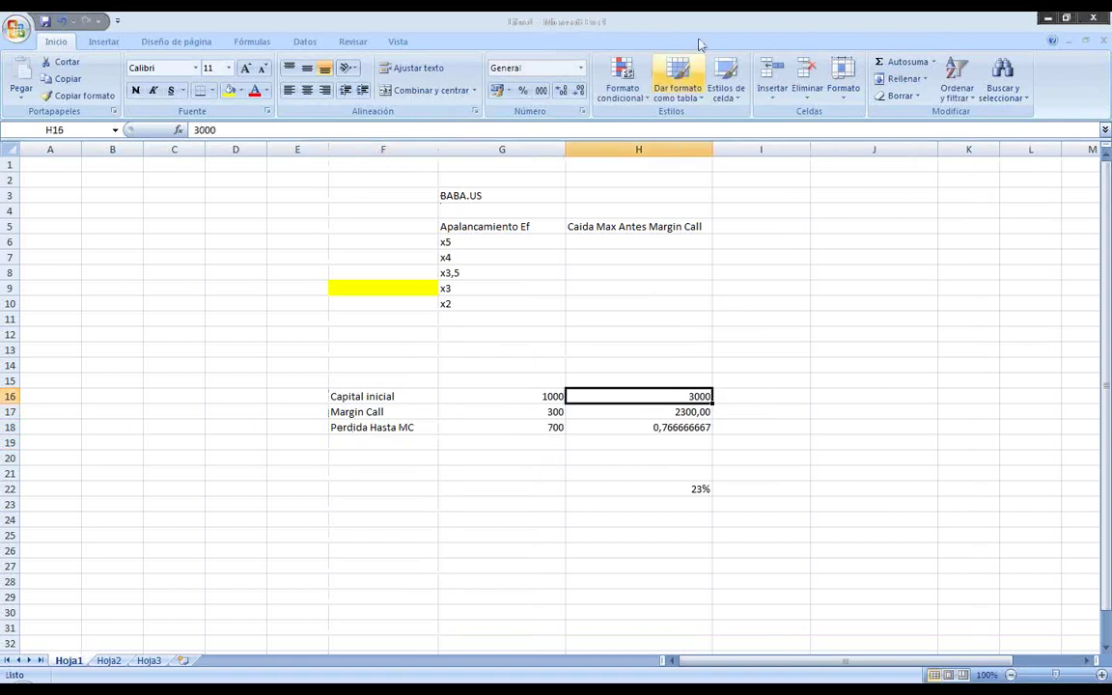
pyautogui.rightClick(666, 150)
pyautogui.click(705, 225)
# Step: Copy the heading "Caida Max Antes Margin Call" from cell I5 to H5 and clear cell I5
pyautogui.click(706, 226)
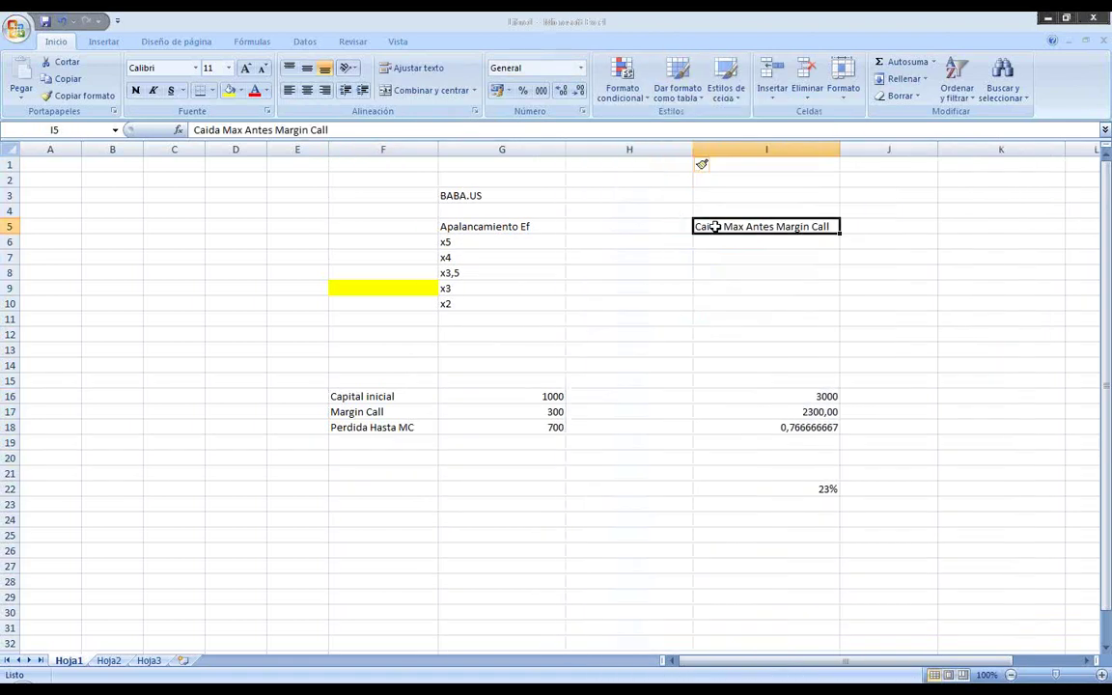
pyautogui.hotkey('ctrl', 'c')
pyautogui.click(621, 226)
pyautogui.hotkey('ctrl', 'v')
pyautogui.press('Escape')
pyautogui.click(732, 229)
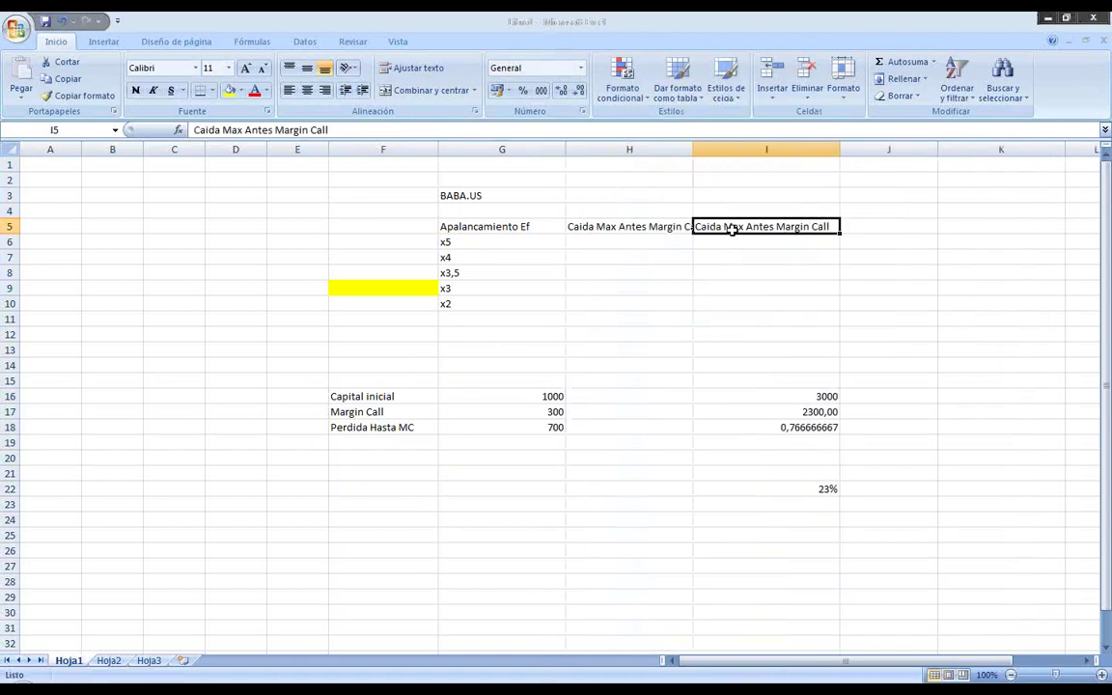
pyautogui.press('Delete')
# Step: Apply all borders to the range F16:I18
pyautogui.click(665, 396)
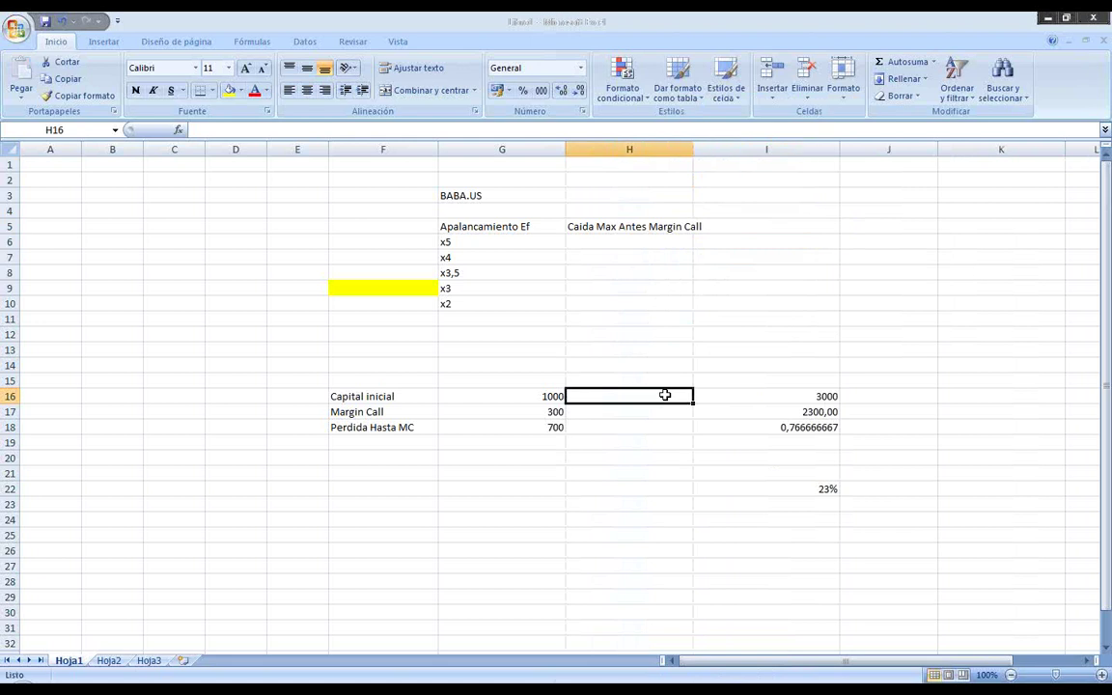
pyautogui.moveTo(345, 396); pyautogui.dragTo(840, 427)
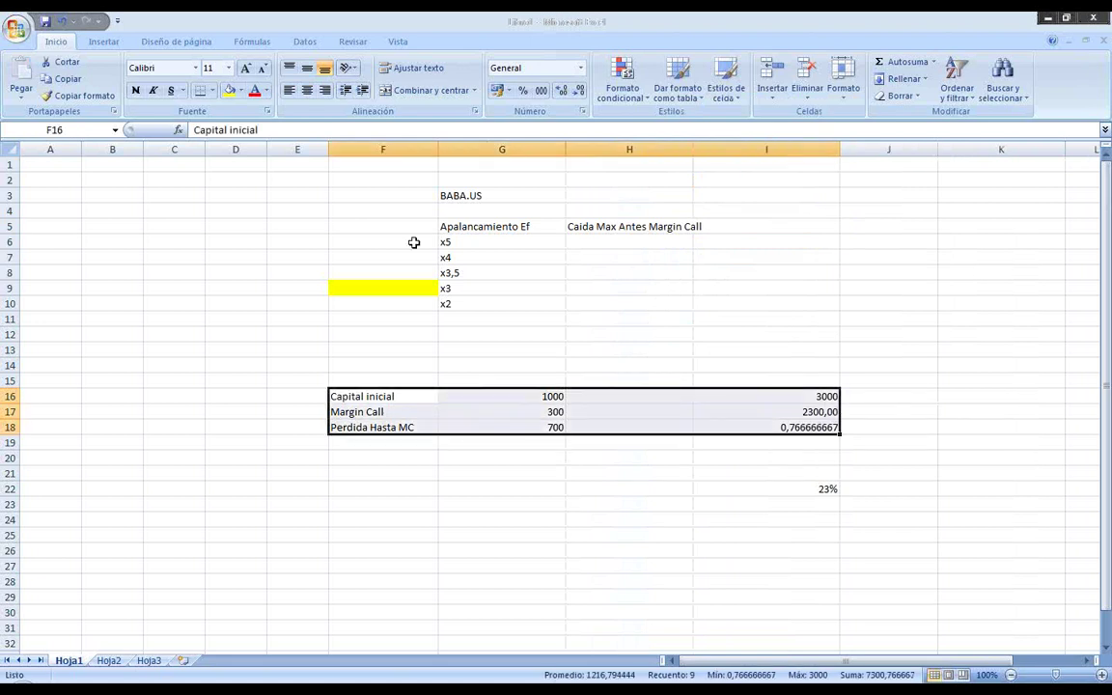
pyautogui.click(212, 89)
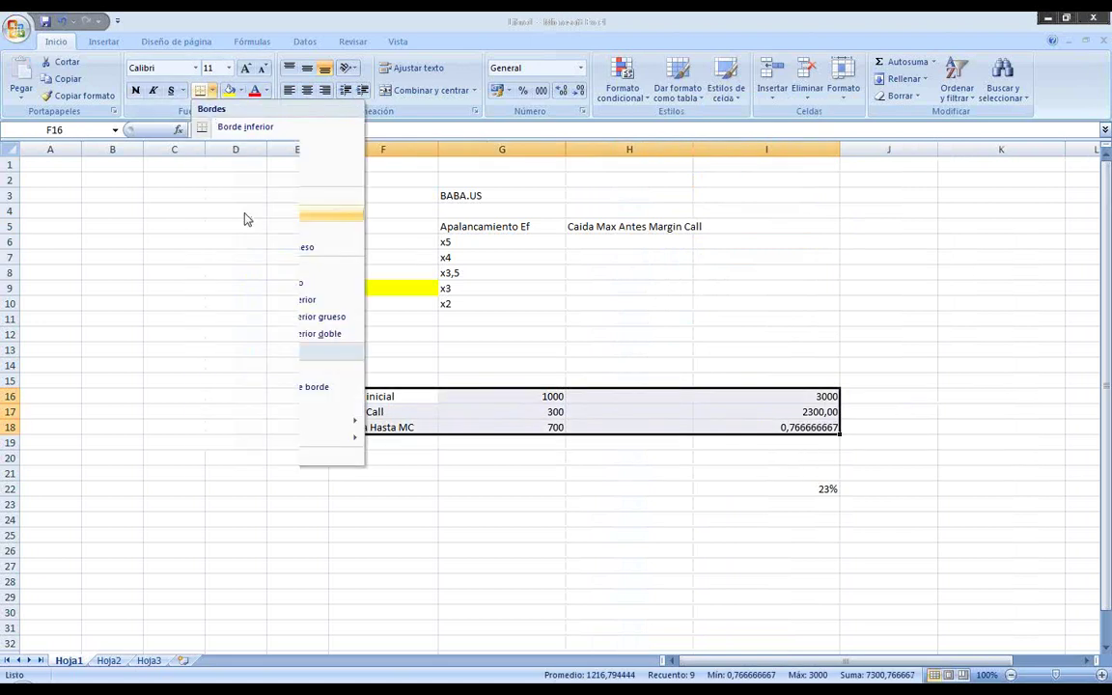
pyautogui.click(244, 216)
pyautogui.click(700, 427)
# Step: Label the 3000 as "Valor de mi posicion" in cell H16
pyautogui.click(662, 386)
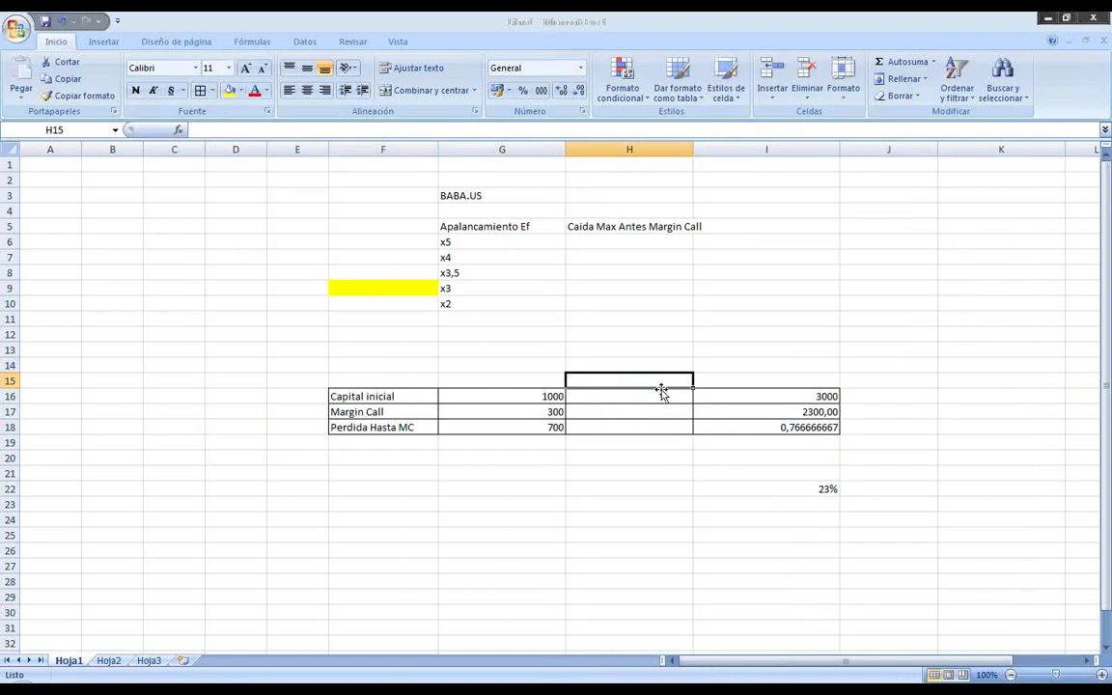
pyautogui.click(662, 391)
pyautogui.write('Valor')
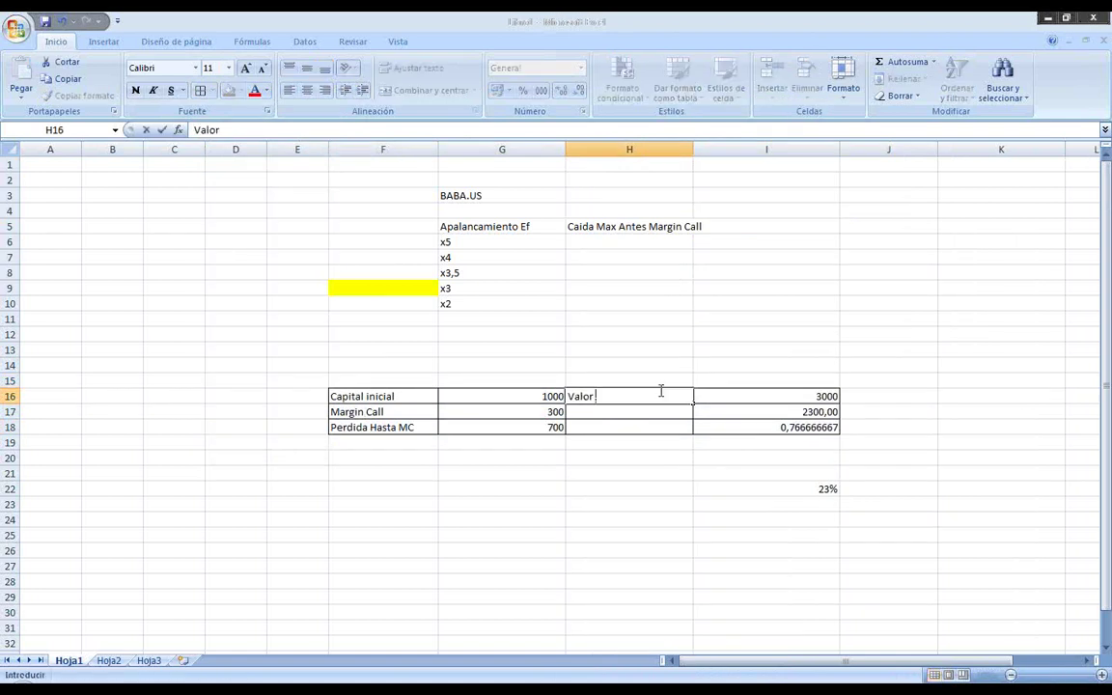
pyautogui.write(' de mi posicion')
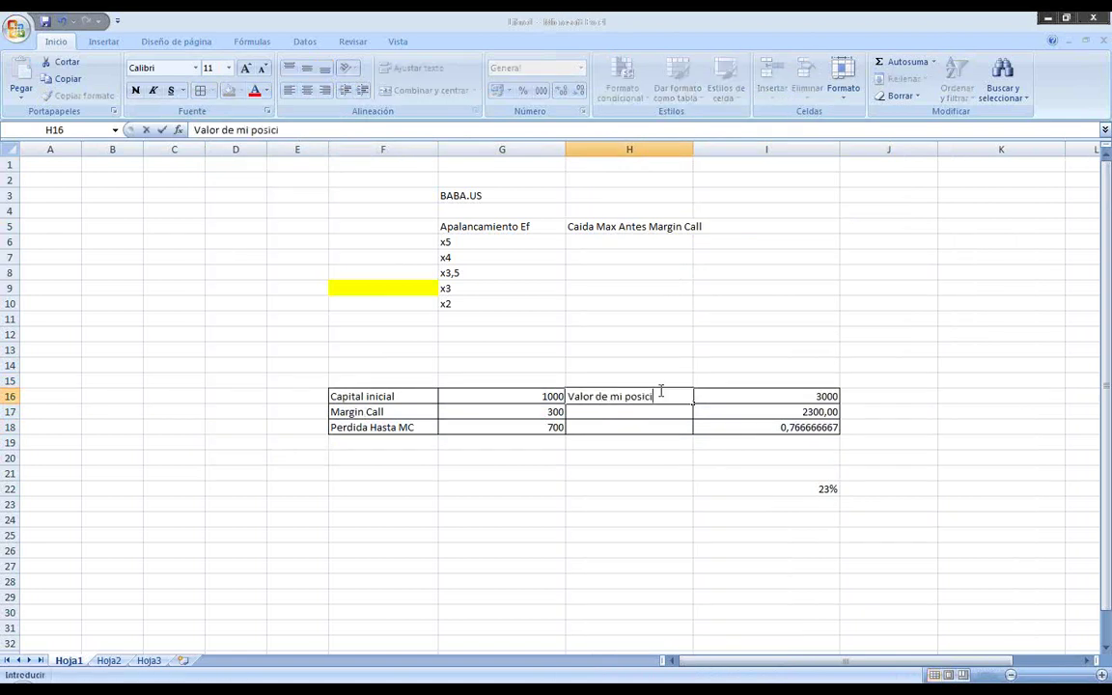
pyautogui.press('Return')
pyautogui.press('Up')
pyautogui.press('Right')
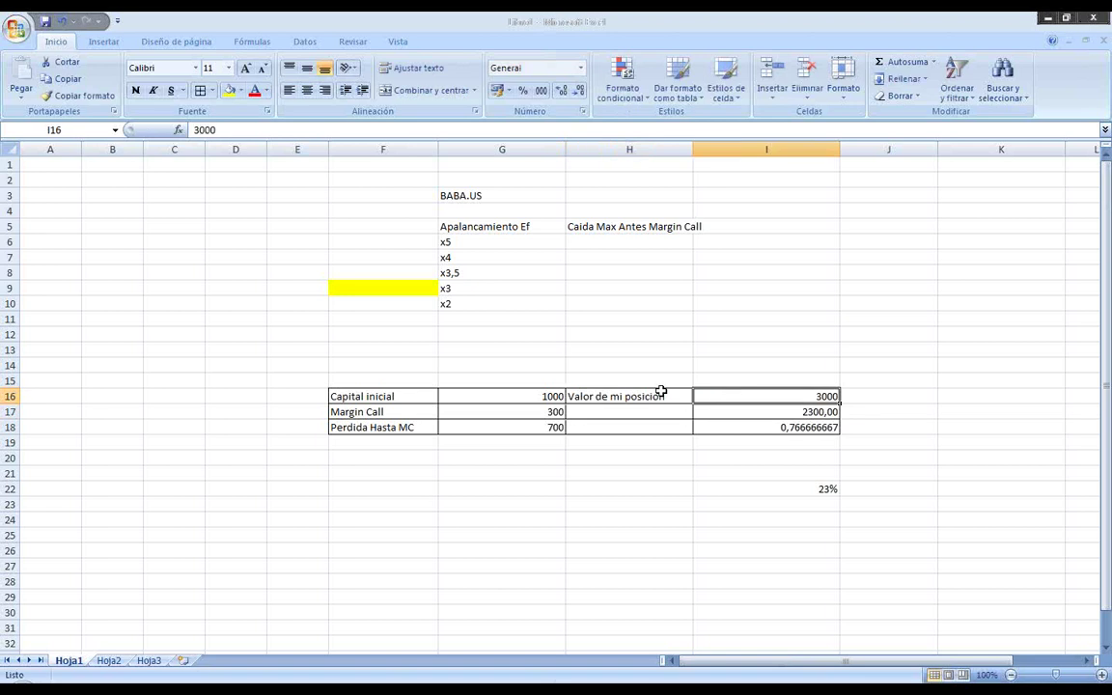
# Step: Label the 2300 as "Valor saltar MC" in cell H17
pyautogui.press('Left')
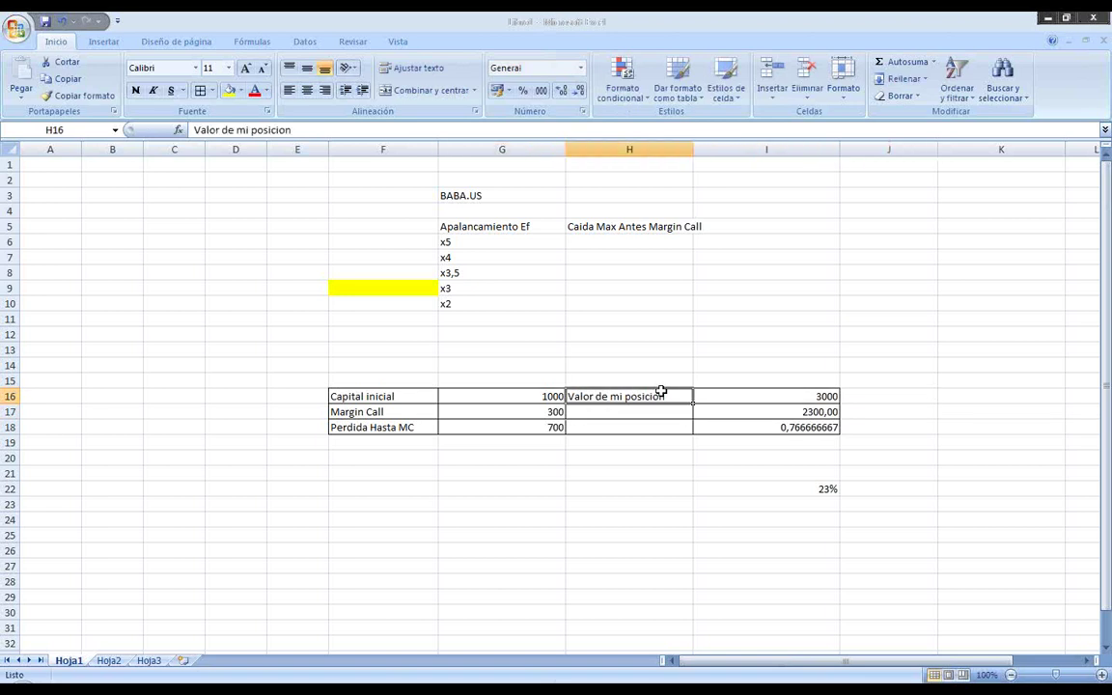
pyautogui.press('Right')
pyautogui.press('Left')
pyautogui.press('Down')
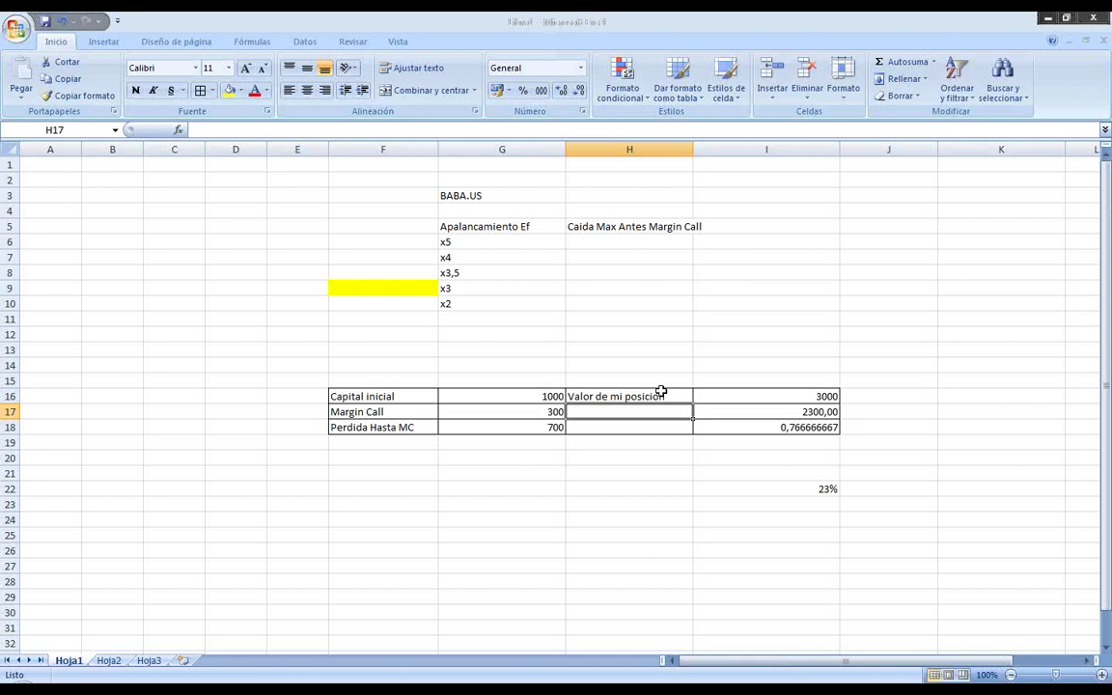
pyautogui.write('Valor')
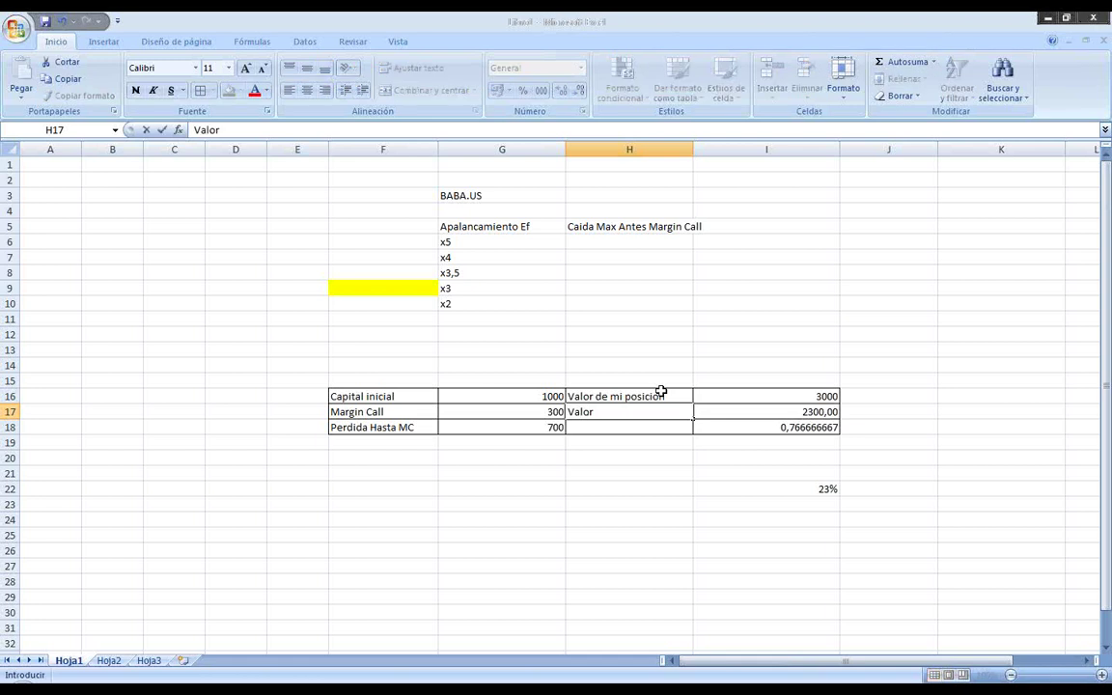
pyautogui.write(' saltar MC')
pyautogui.press('Tab')
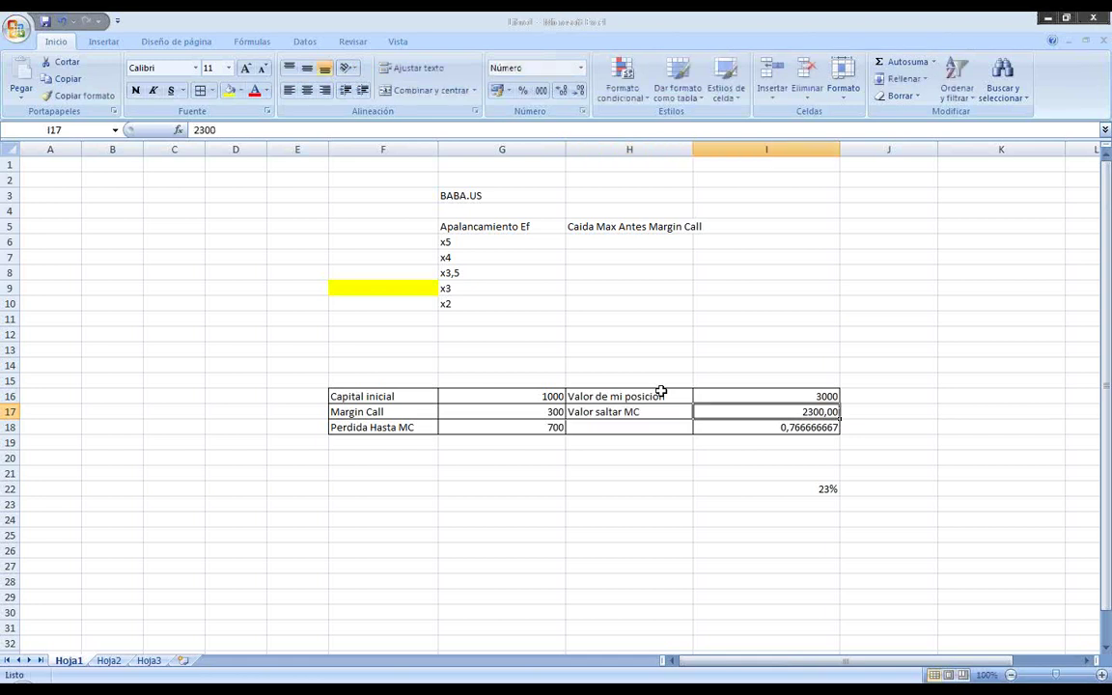
pyautogui.press('Return')
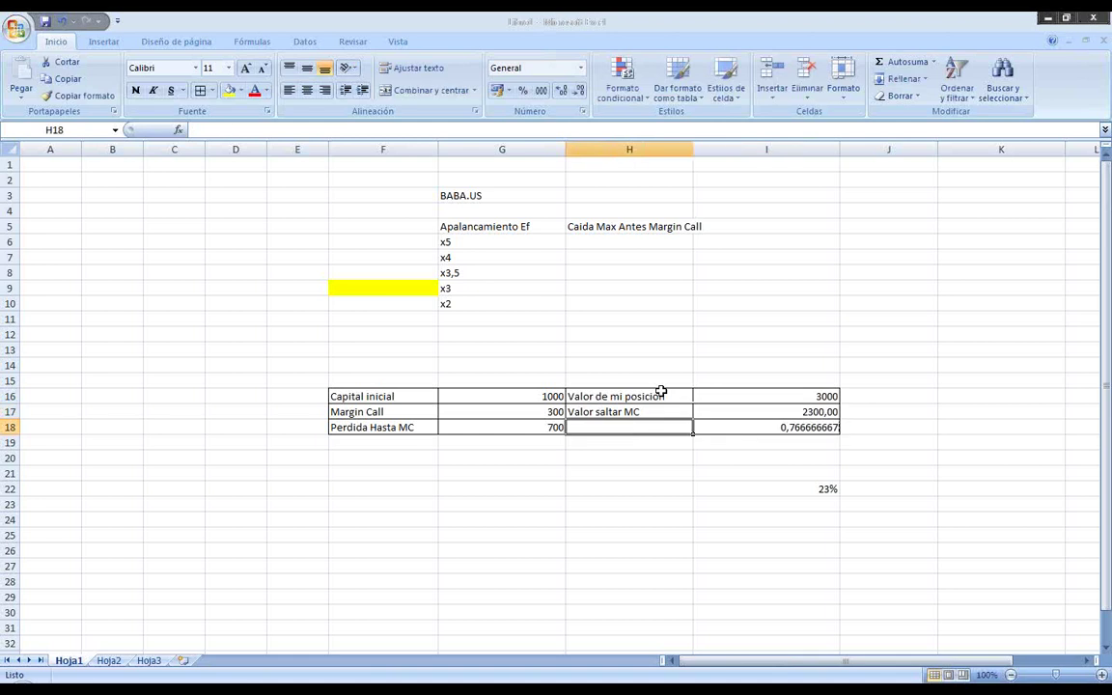
# Step: Enter the label "Caida" in cell H18 beside the ratio formula
pyautogui.write('C')
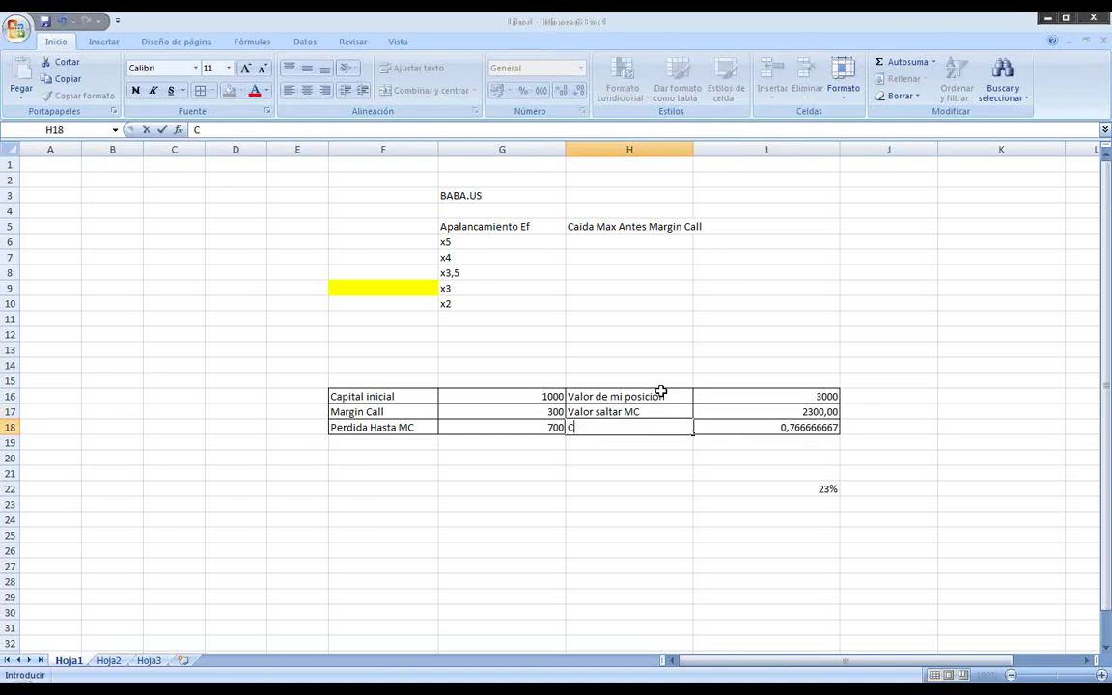
pyautogui.write('aida')
pyautogui.press('Return')
pyautogui.click(710, 426)
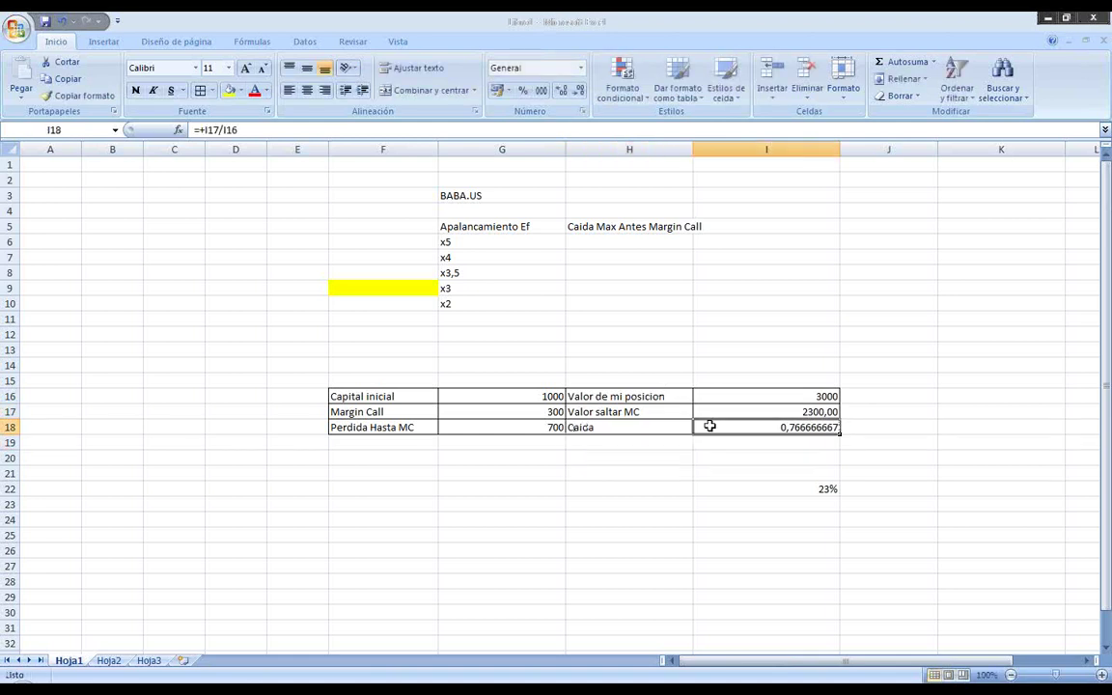
# Step: Change the Caida formula in I18 to =(1-+I17/I16) and clear the separate percentage in I22
pyautogui.click(198, 129)
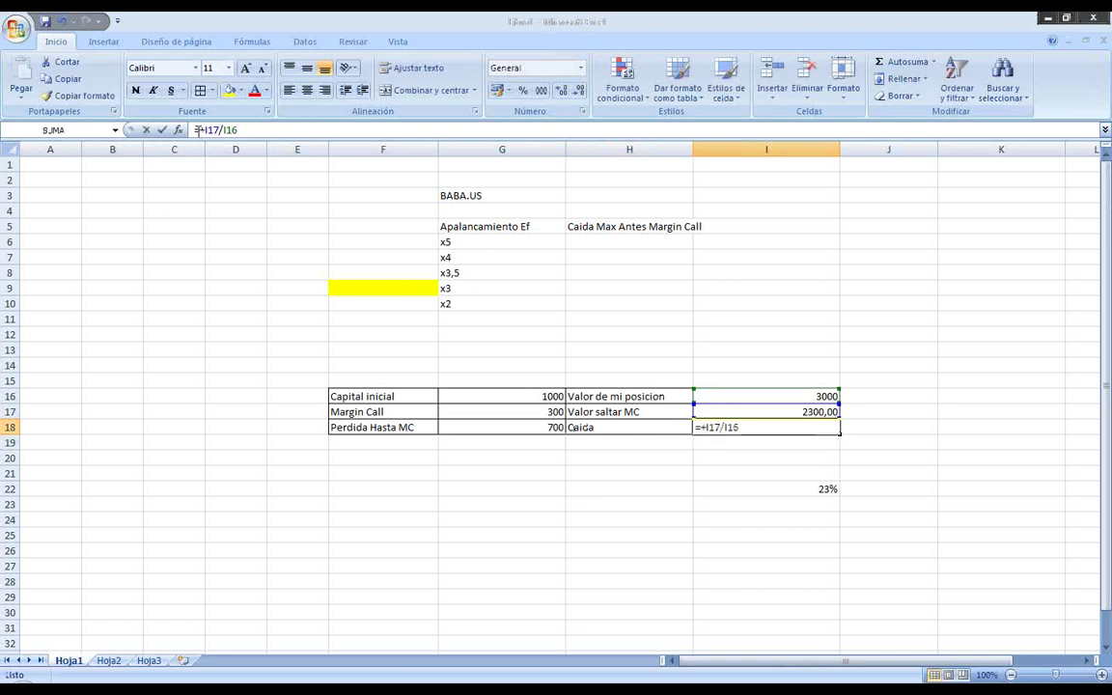
pyautogui.write('(1-')
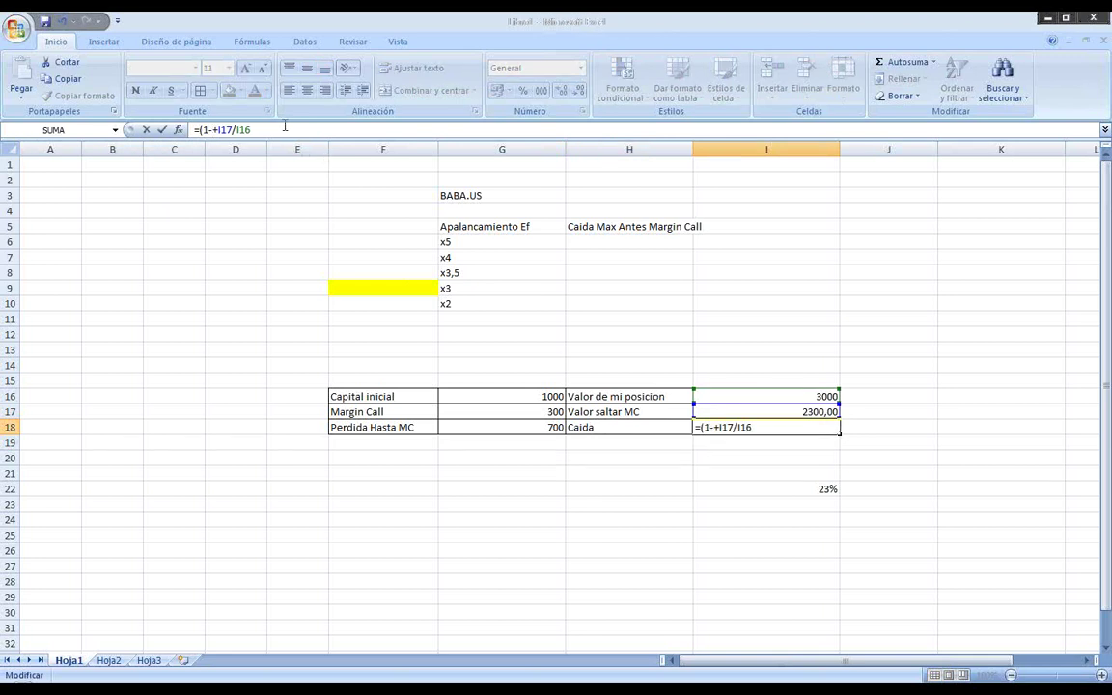
pyautogui.write(')')
pyautogui.press('Return')
pyautogui.click(808, 487)
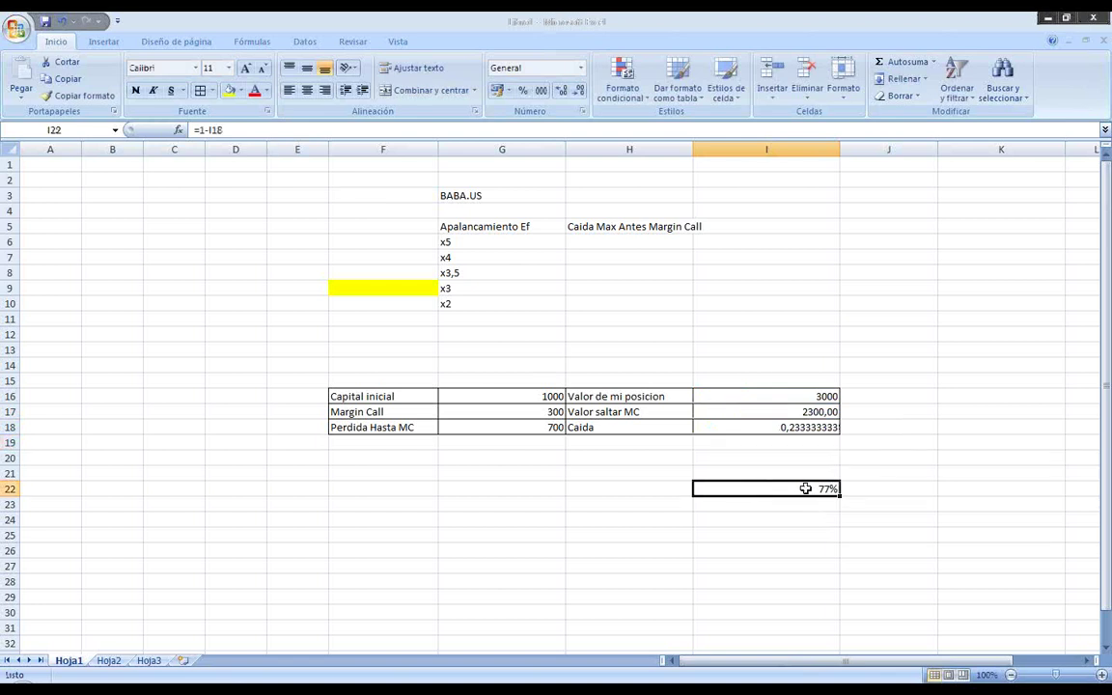
pyautogui.press('Delete')
# Step: Format the Caida value in I18 as a percentage with two decimal places
pyautogui.click(790, 427)
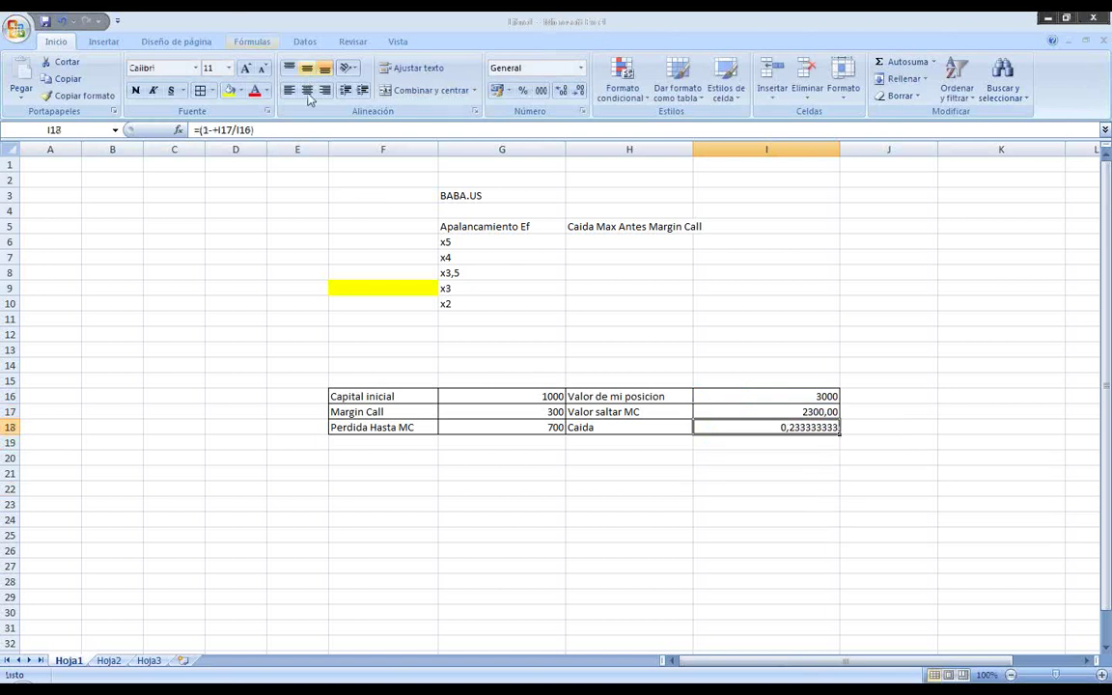
pyautogui.click(522, 89)
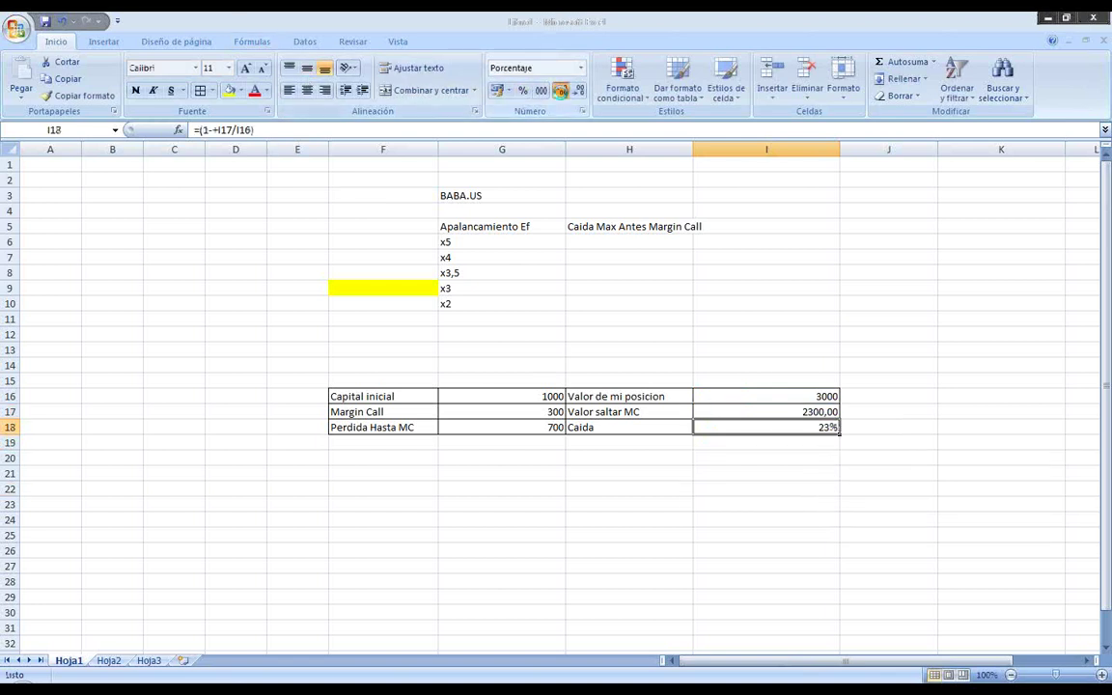
pyautogui.click(560, 90)
pyautogui.click(560, 90)
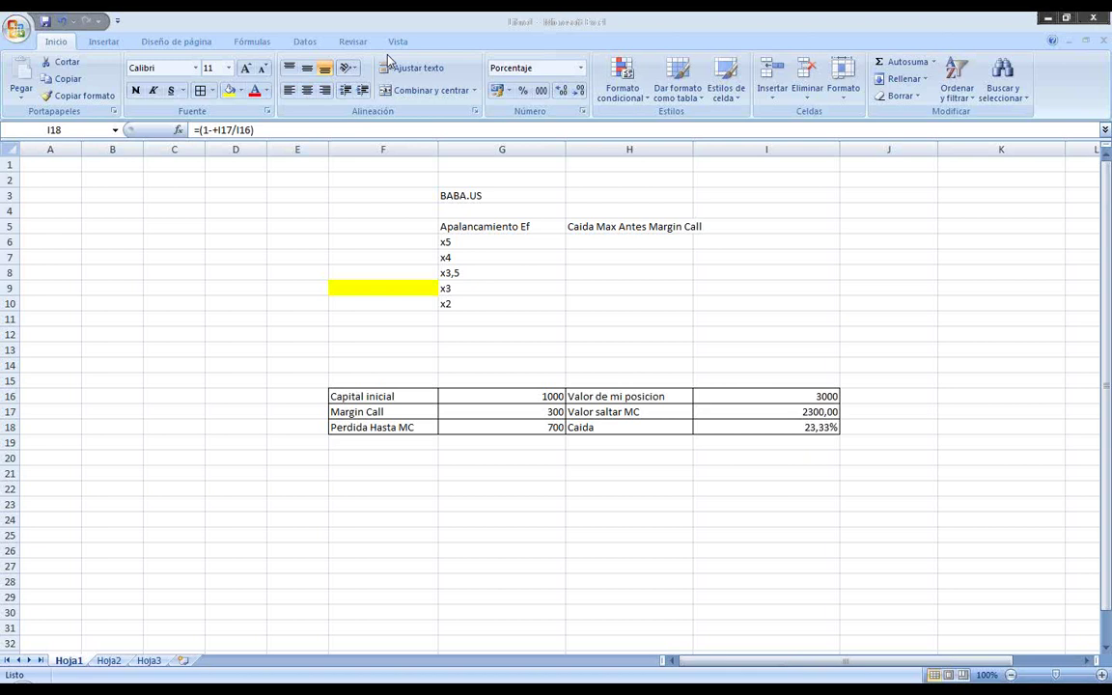
pyautogui.click(816, 437)
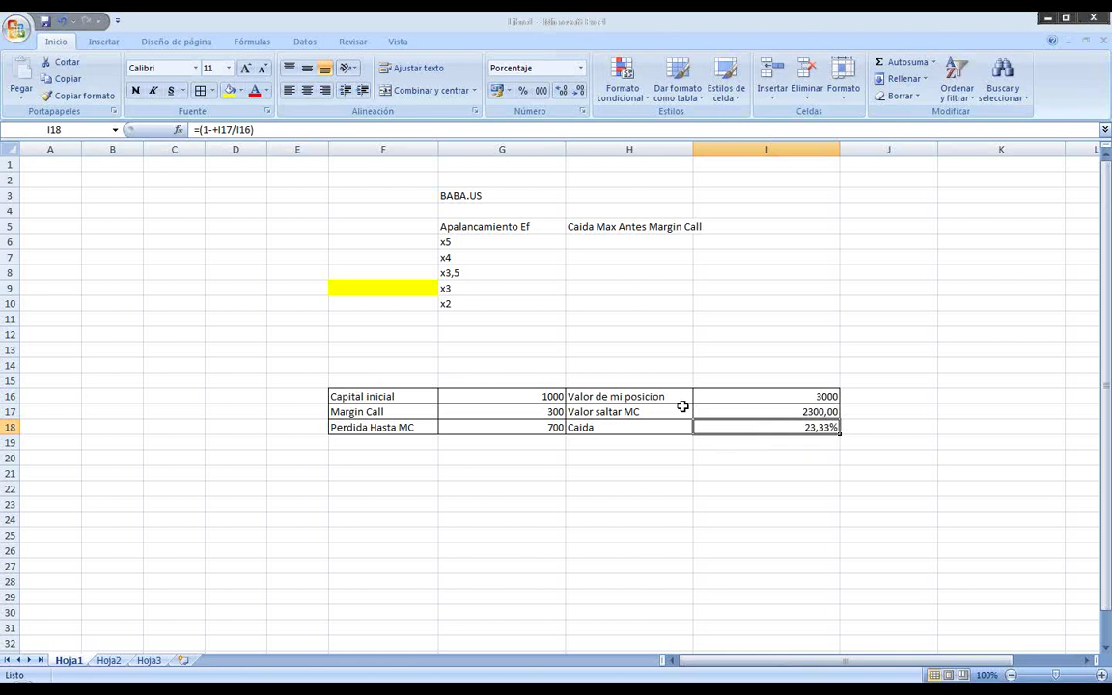
pyautogui.click(592, 376)
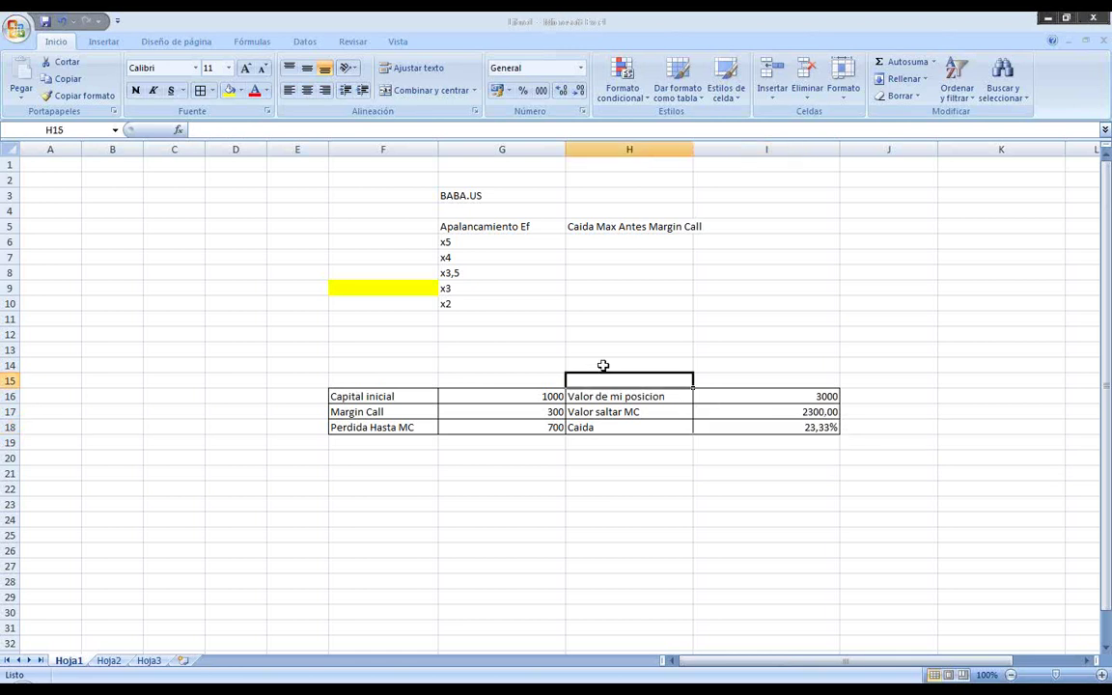
pyautogui.click(602, 366)
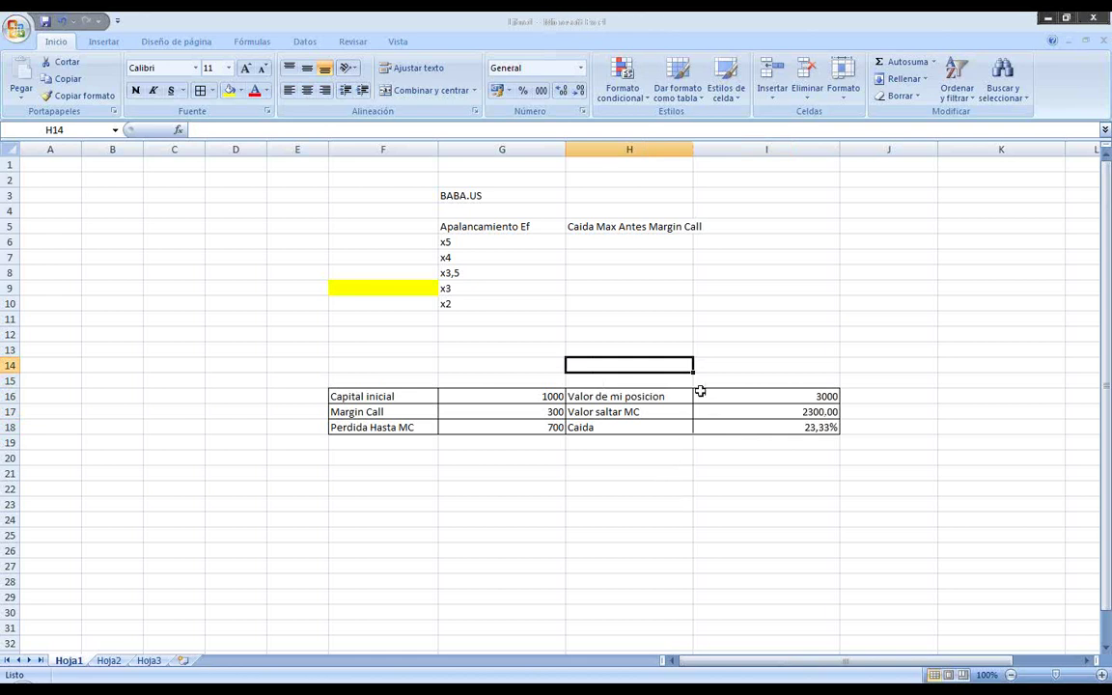
pyautogui.click(645, 287)
pyautogui.click(440, 291)
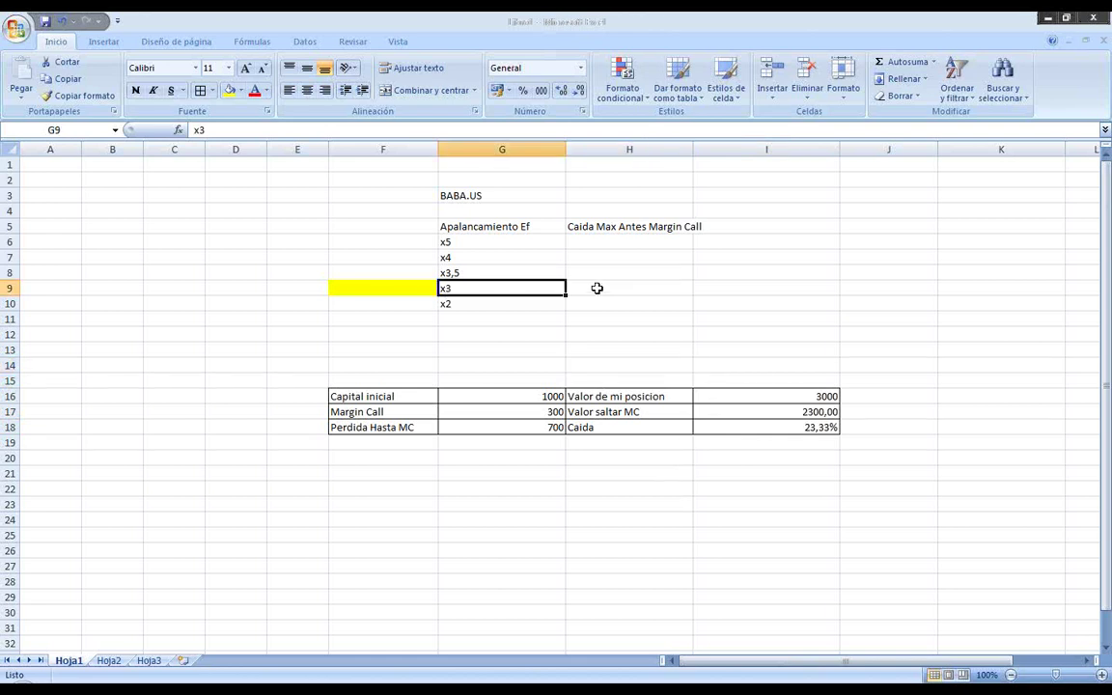
pyautogui.click(628, 288)
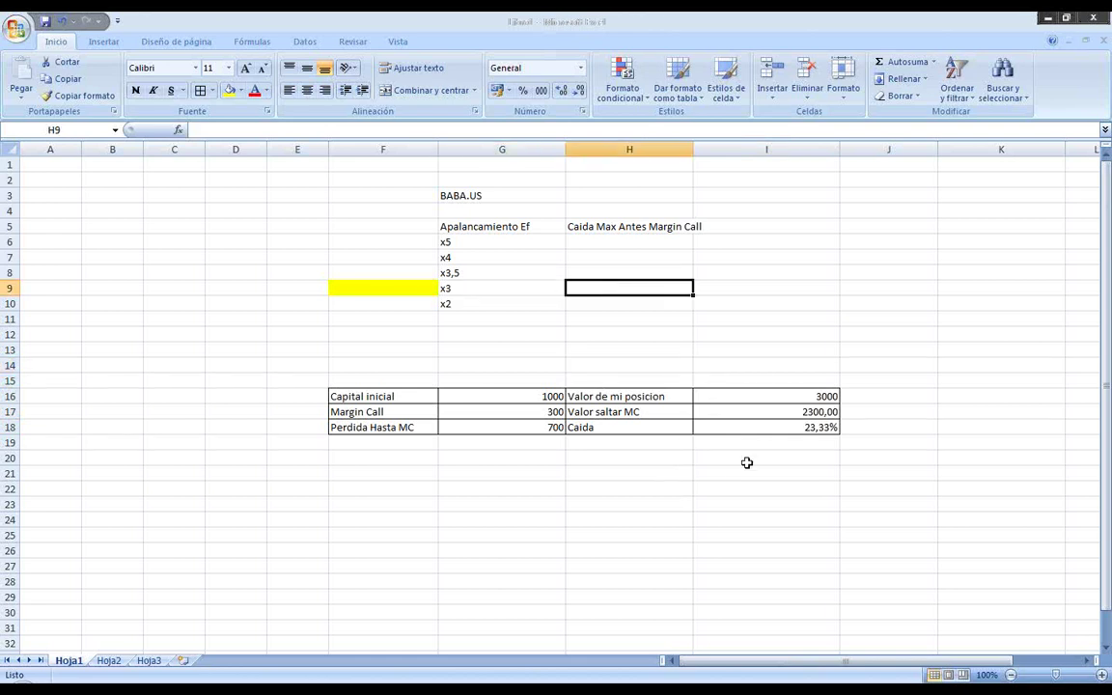
# Step: Try to copy the Caida result from I18 into cell H9 beside x3
pyautogui.click(760, 427)
pyautogui.hotkey('ctrl', 'c')
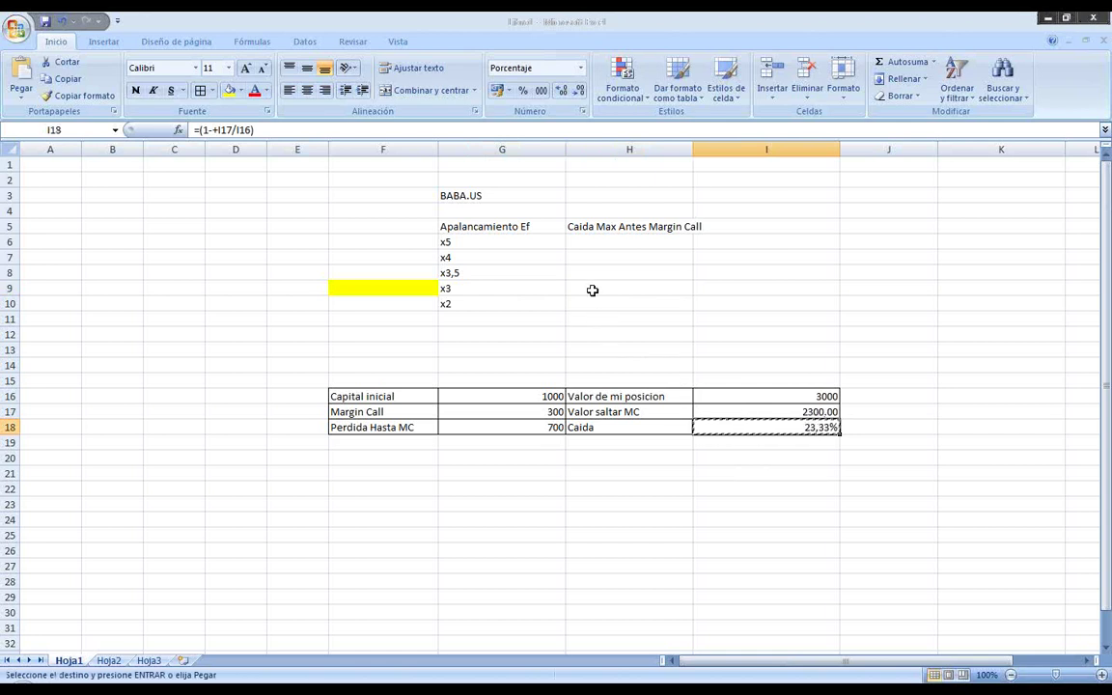
pyautogui.click(594, 290)
pyautogui.hotkey('ctrl', 'v')
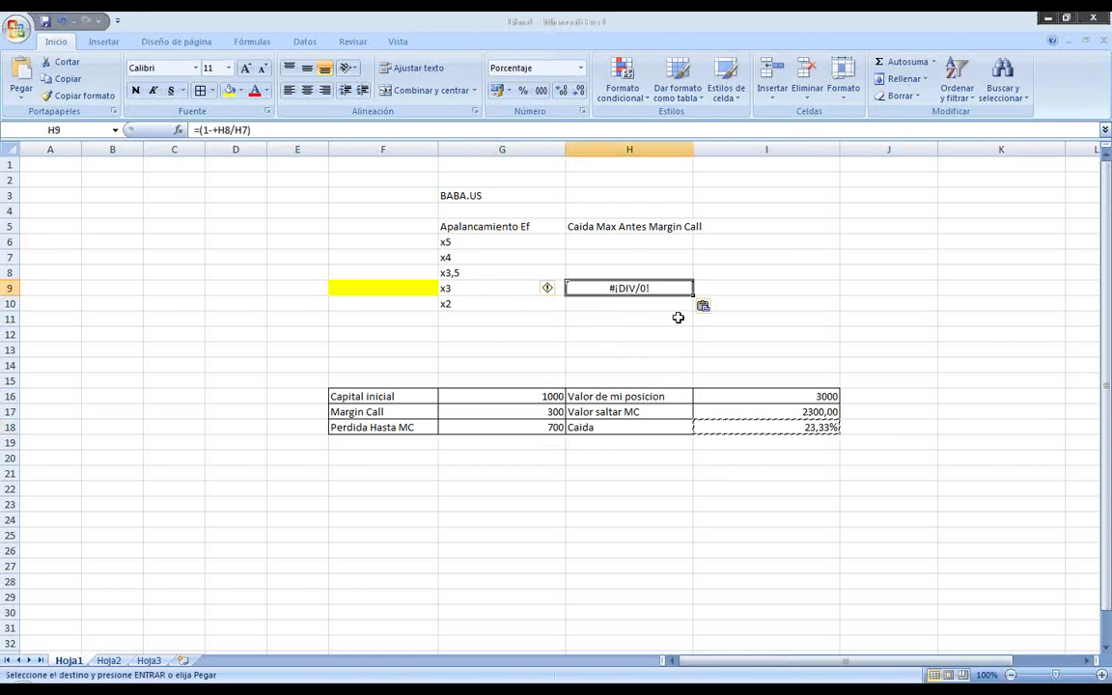
pyautogui.press('Escape')
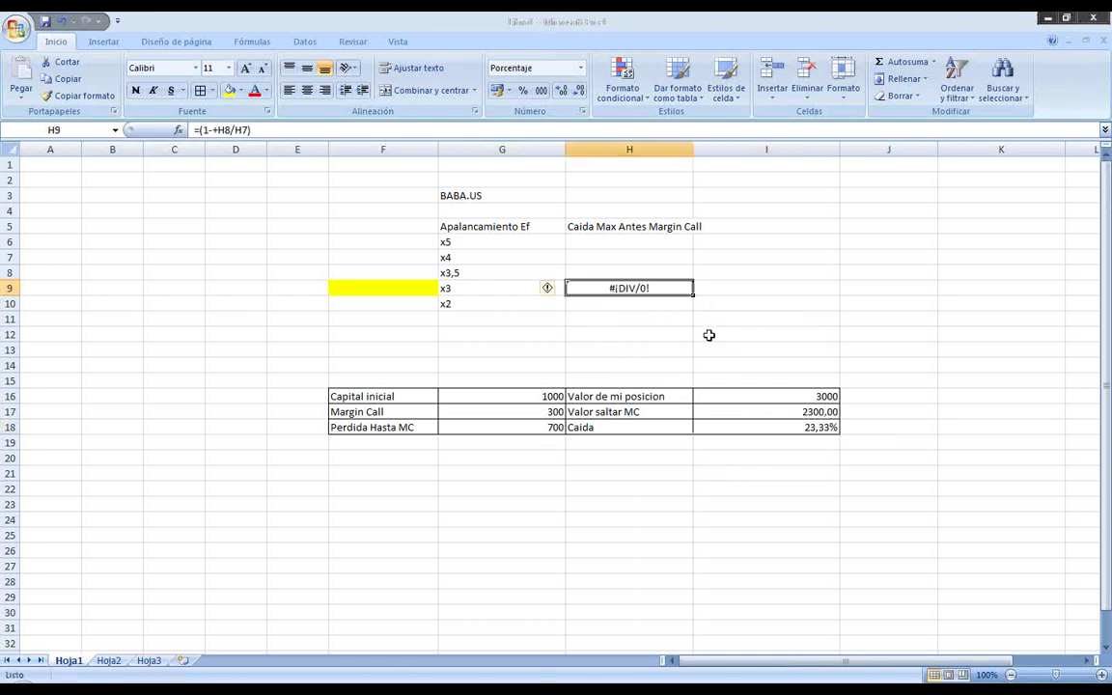
pyautogui.rightClick(588, 292)
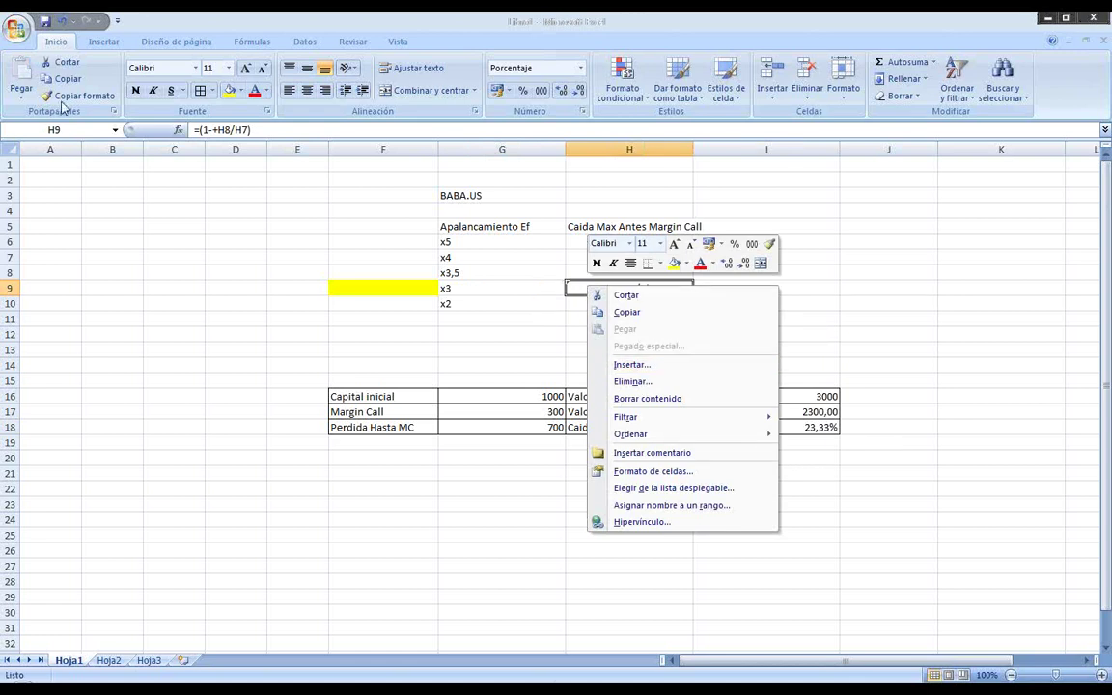
pyautogui.click(24, 97)
# Step: Enter 23,33% in H9 as the maximum fall for x3 leverage
pyautogui.click(657, 288)
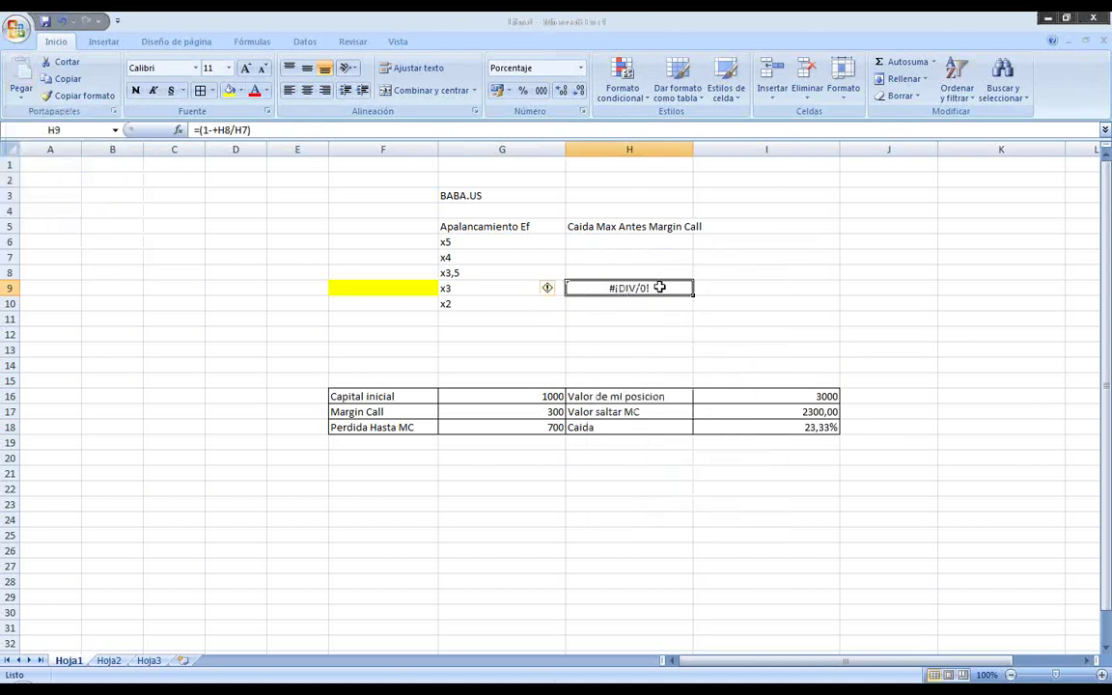
pyautogui.write('23,5')
pyautogui.press('BackSpace')
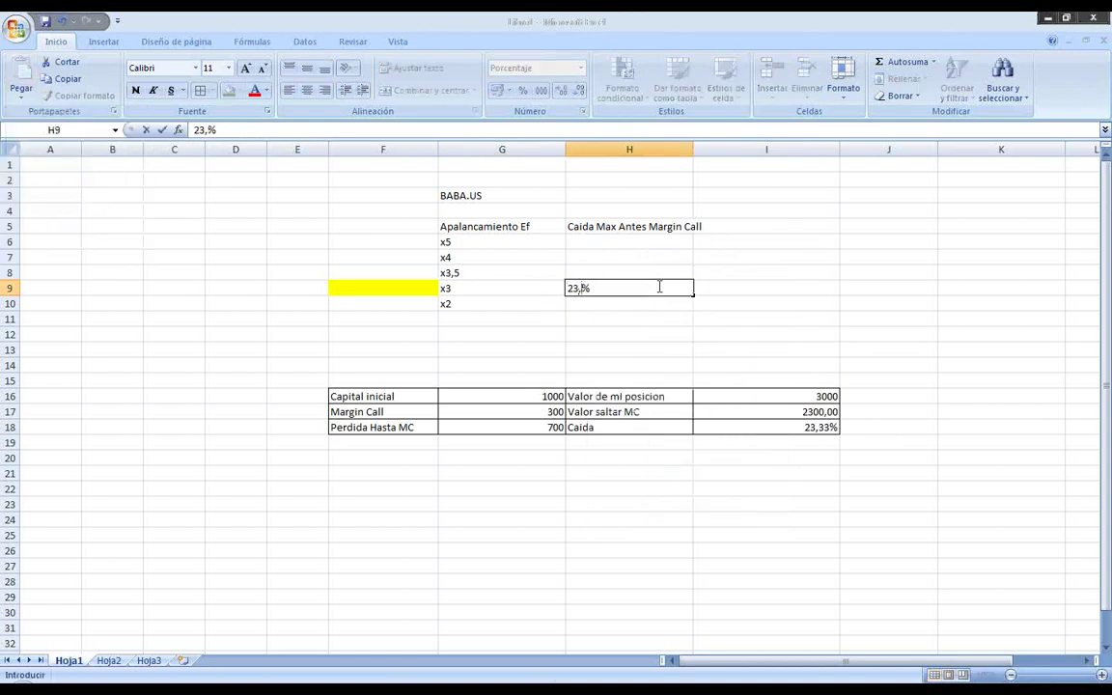
pyautogui.write('33')
pyautogui.press('Return')
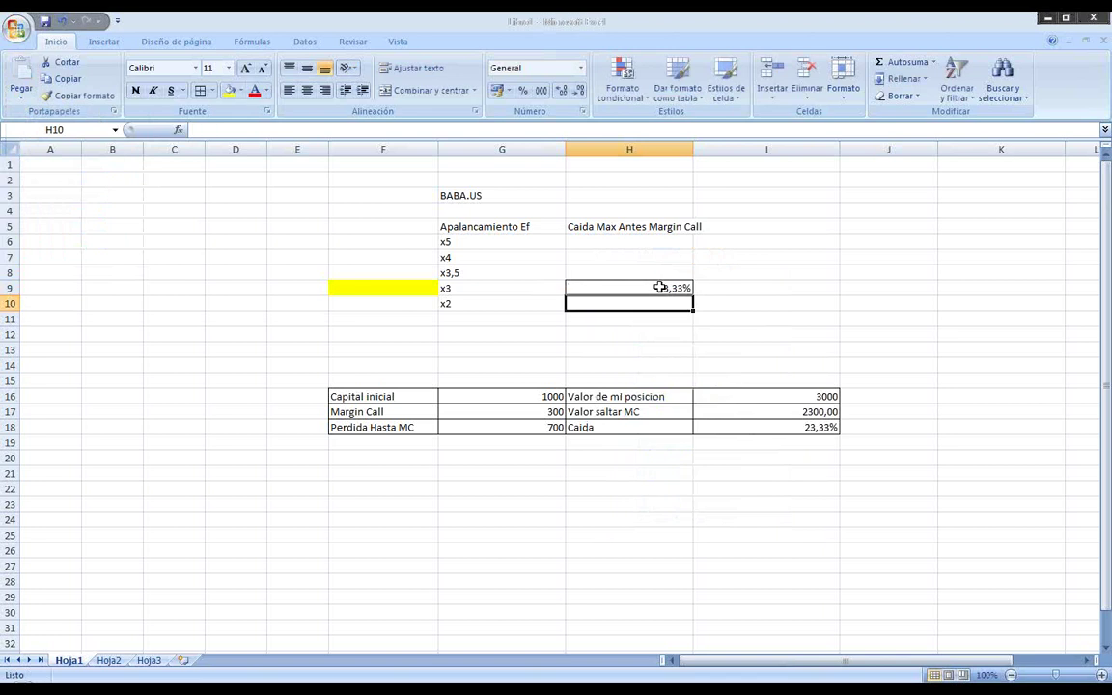
# Step: Fill in the maximum falls for the higher leverage levels: 20% for x3,5, 17,5% for x4 and 14% for x5
pyautogui.click(659, 288)
pyautogui.press('Down')
pyautogui.press('Up')
pyautogui.press('Up')
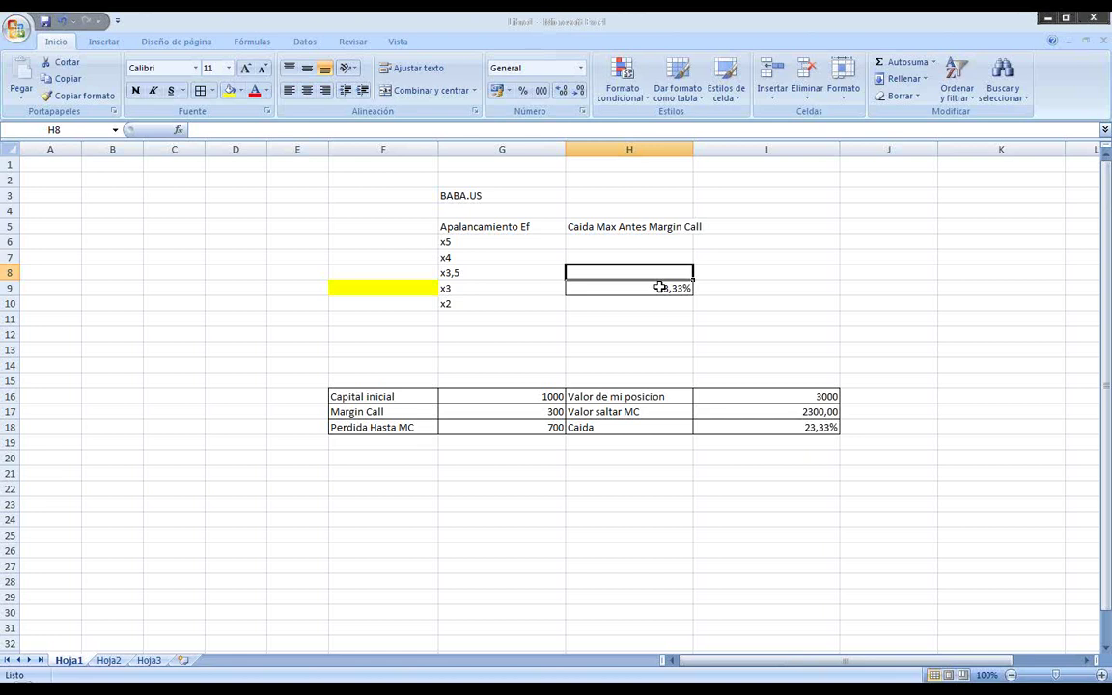
pyautogui.write('20%')
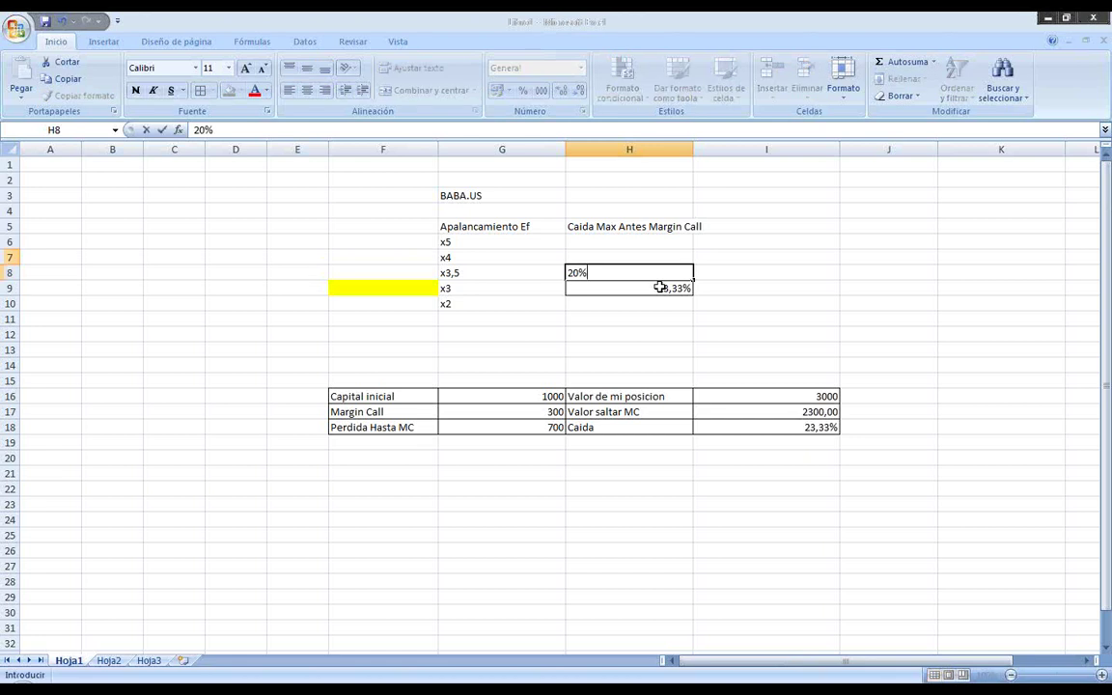
pyautogui.press('Up')
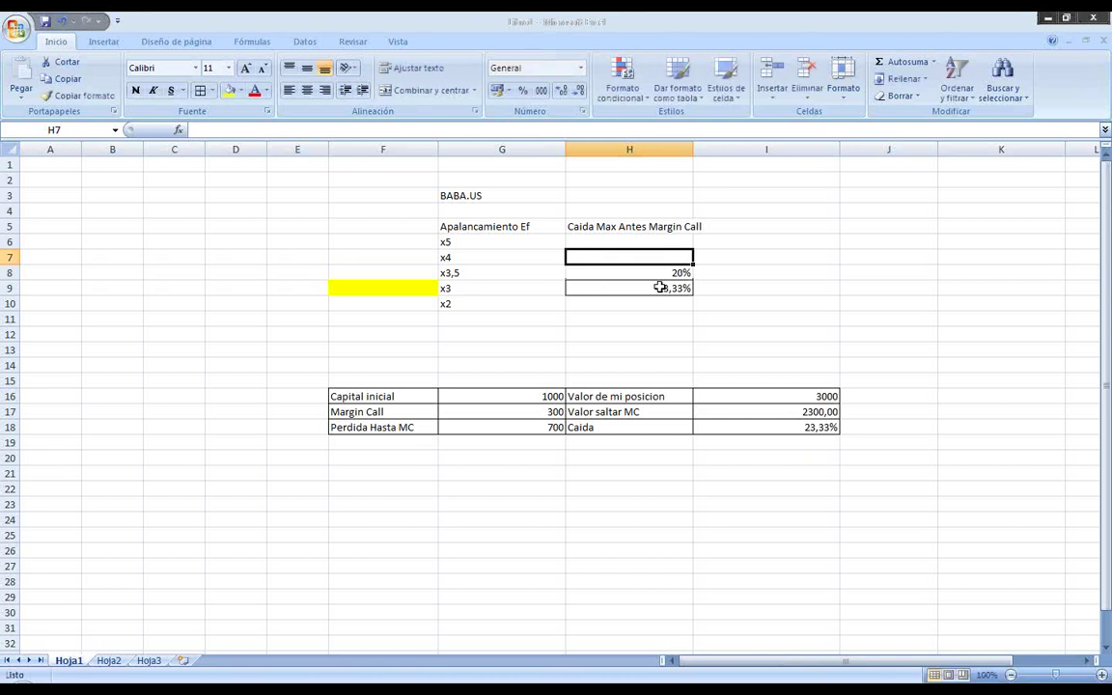
pyautogui.write('17,5%')
pyautogui.press('Up')
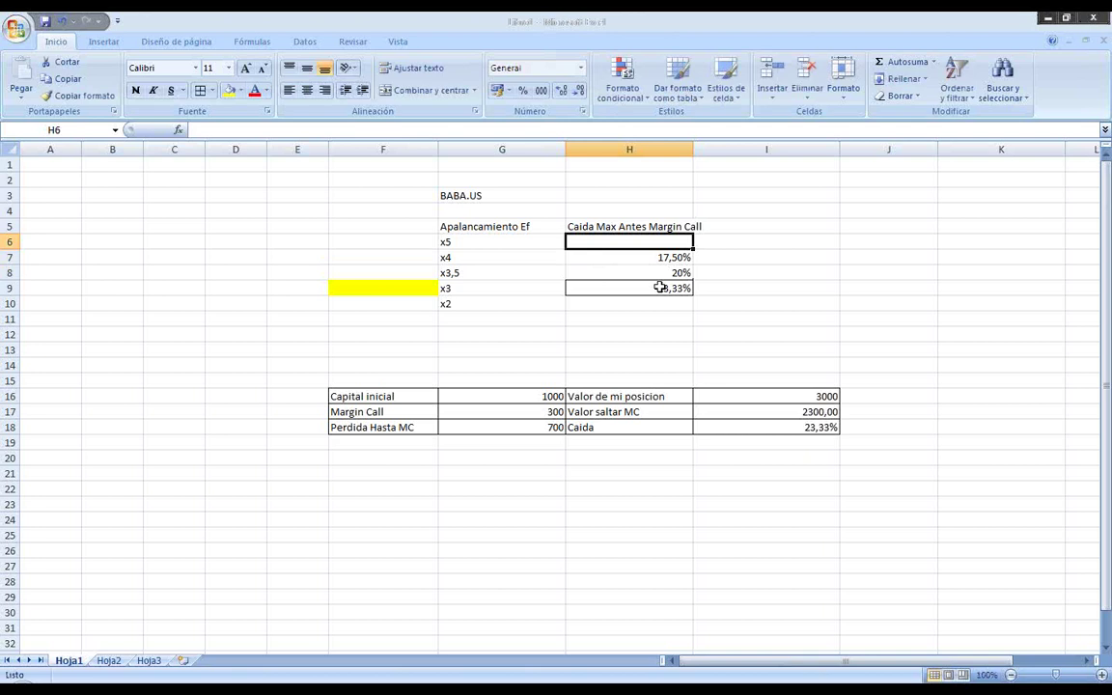
pyautogui.write('14%')
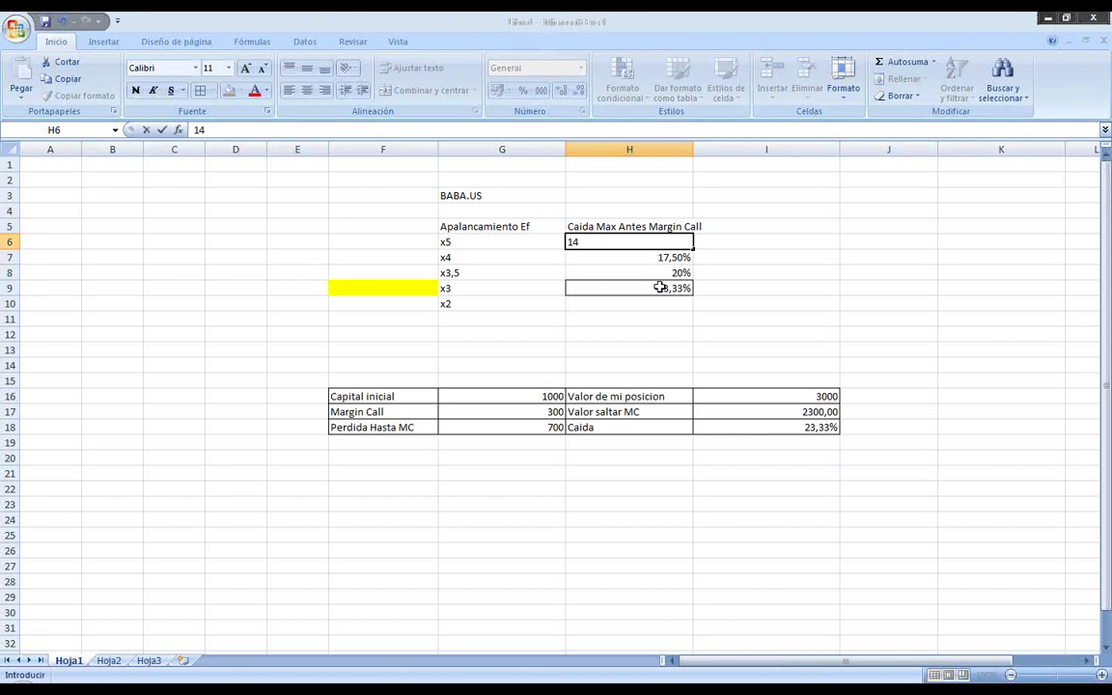
pyautogui.click(660, 288)
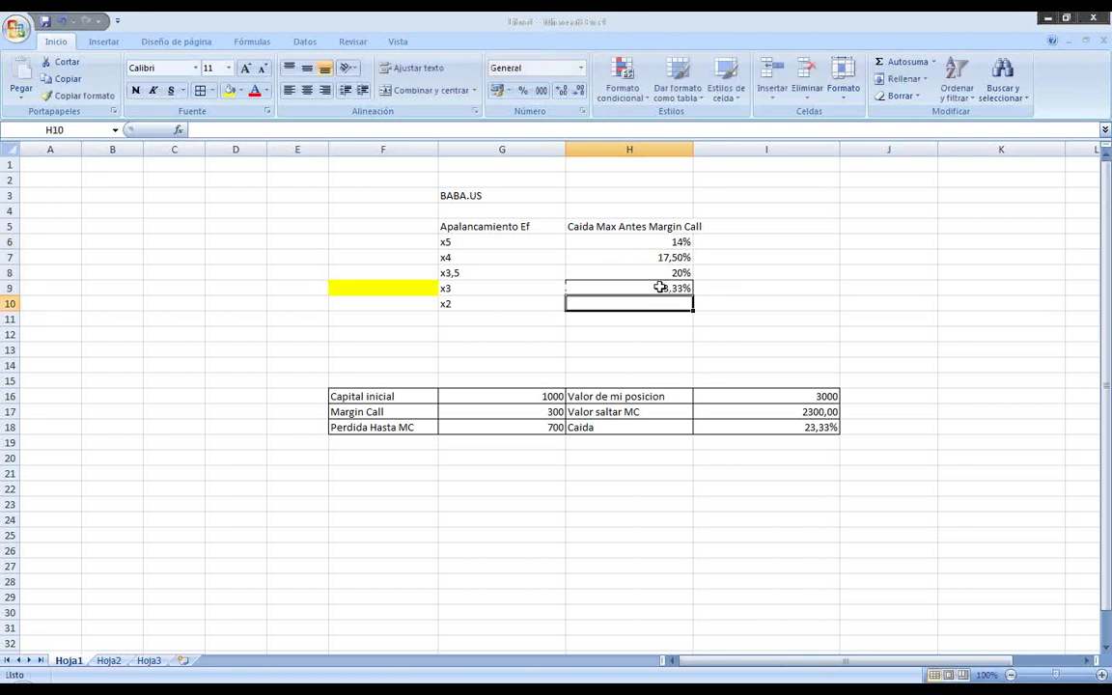
# Step: Set "Valor de mi posicion" in I16 to 2000 and "Valor saltar MC" in I17 to 1300
pyautogui.click(819, 397)
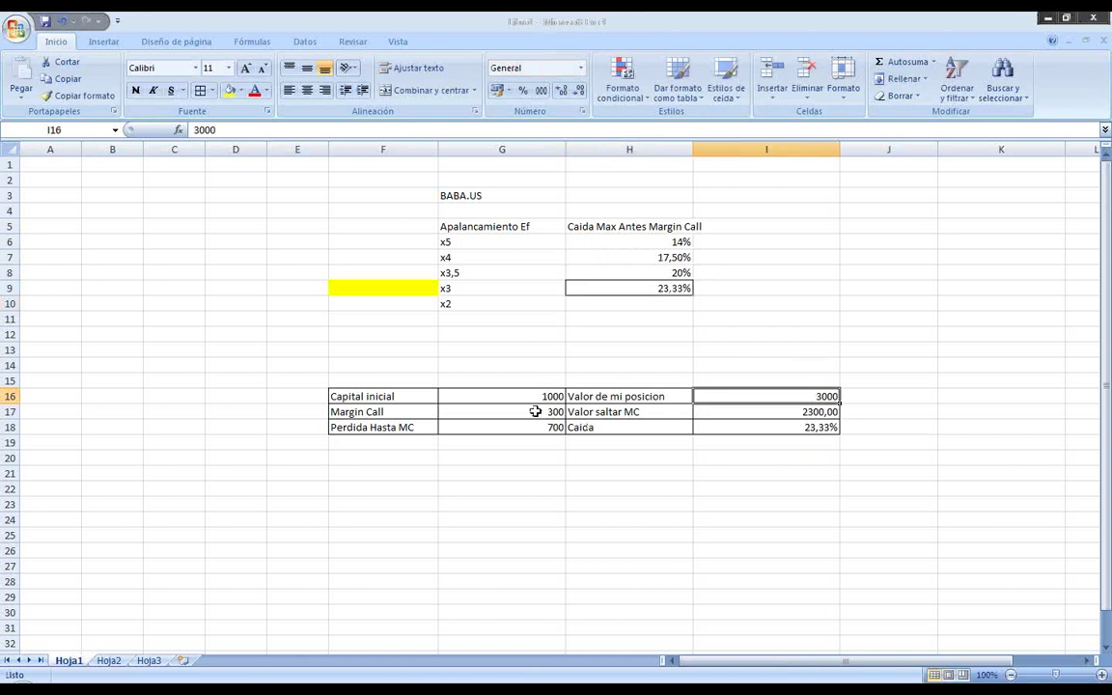
pyautogui.click(553, 412)
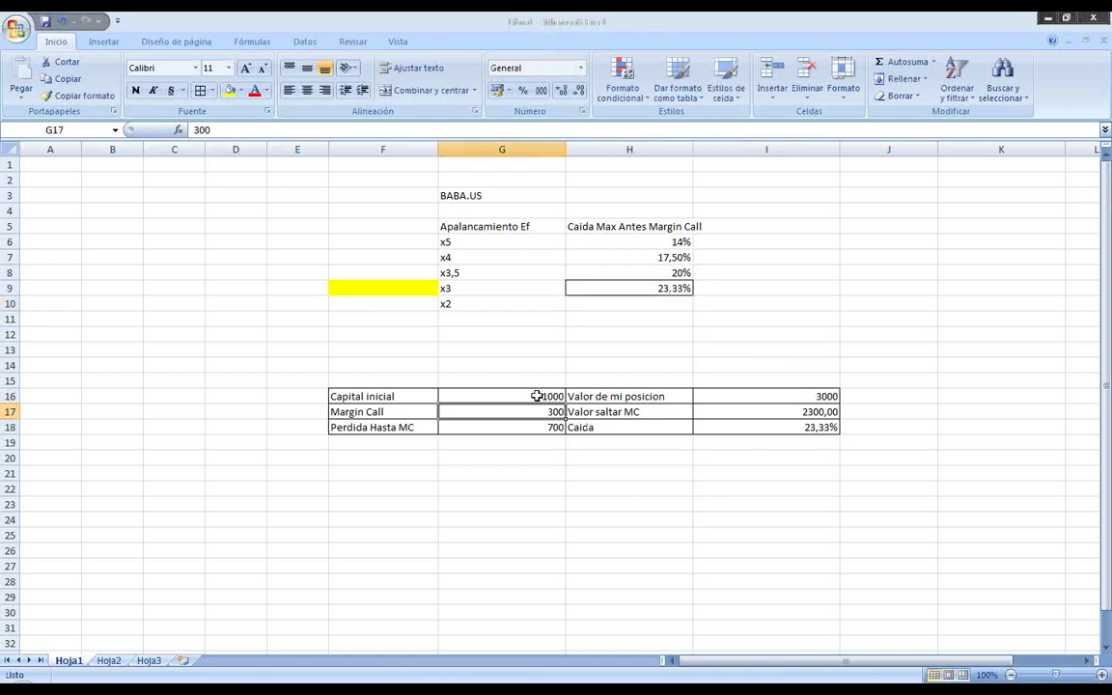
pyautogui.click(537, 396)
pyautogui.click(526, 426)
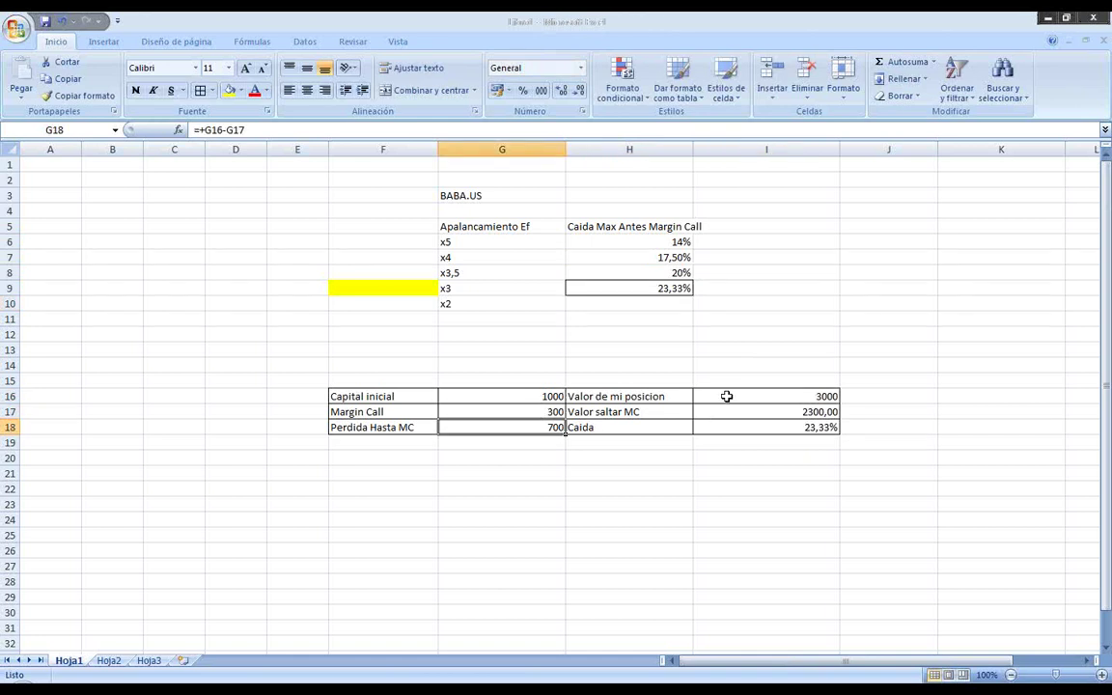
pyautogui.click(763, 395)
pyautogui.write('2000')
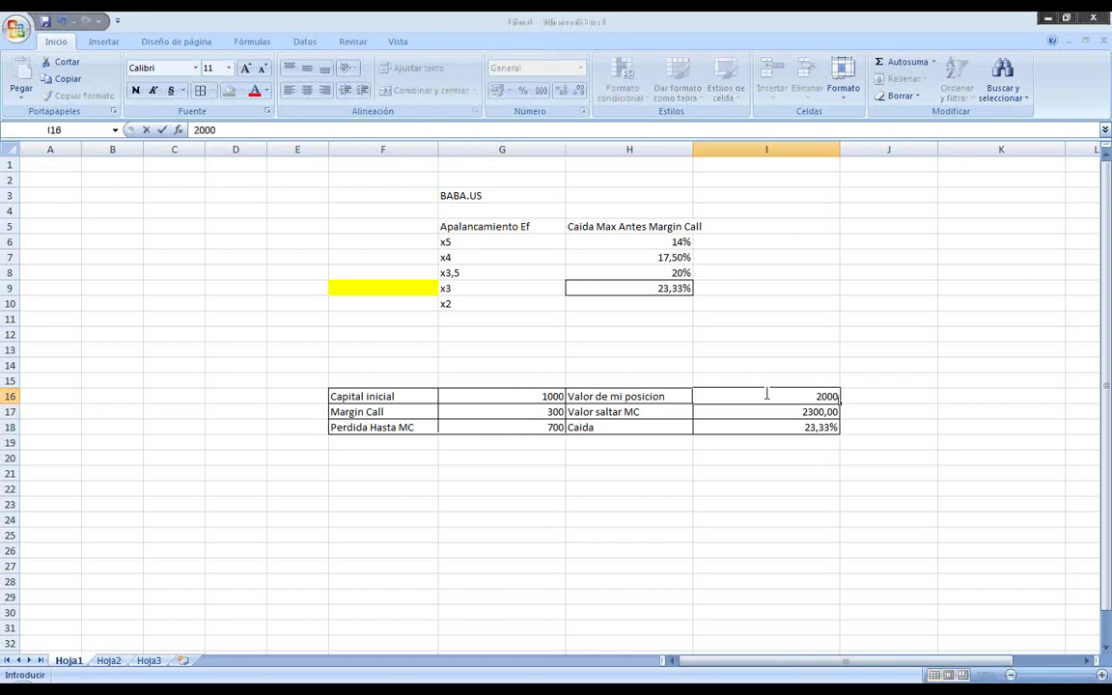
pyautogui.press('Return')
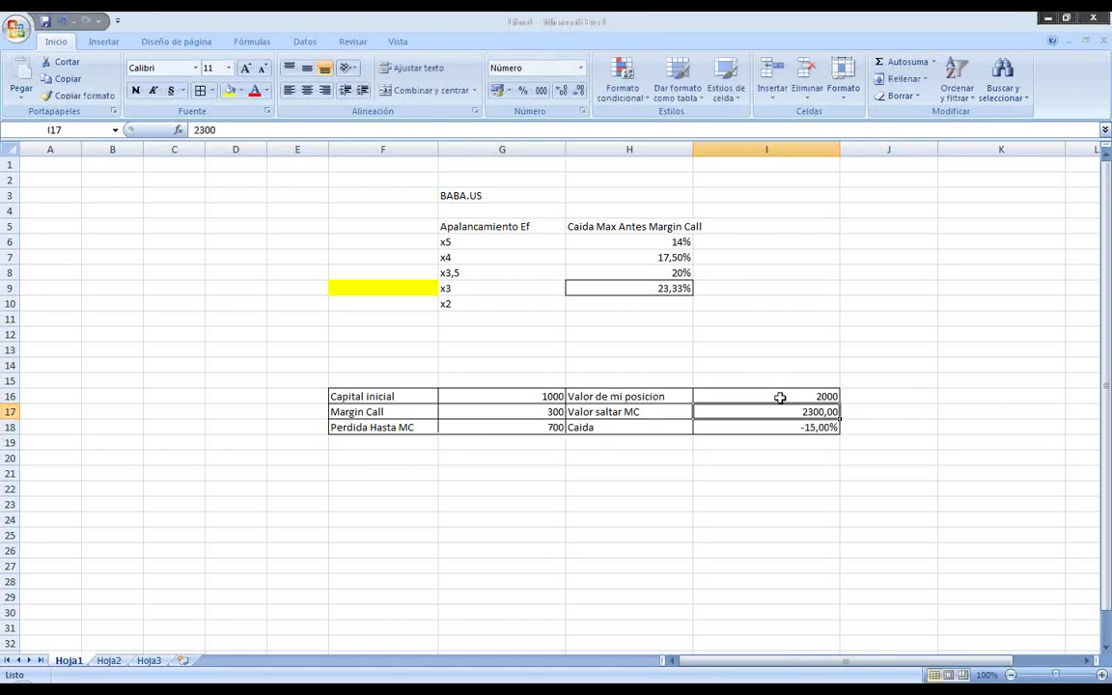
pyautogui.write('1300')
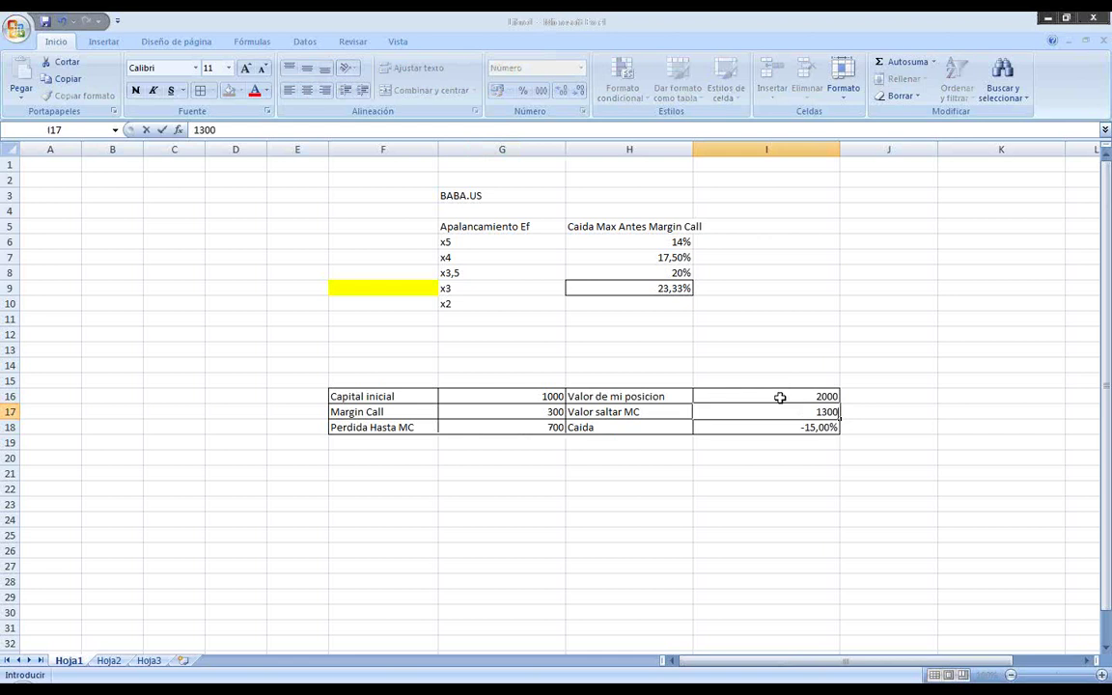
pyautogui.press('Return')
# Step: Enter 35% in H10 as the maximum fall for x2 leverage
pyautogui.press('Up')
pyautogui.press('Left')
pyautogui.press('Up')
pyautogui.press('Up')
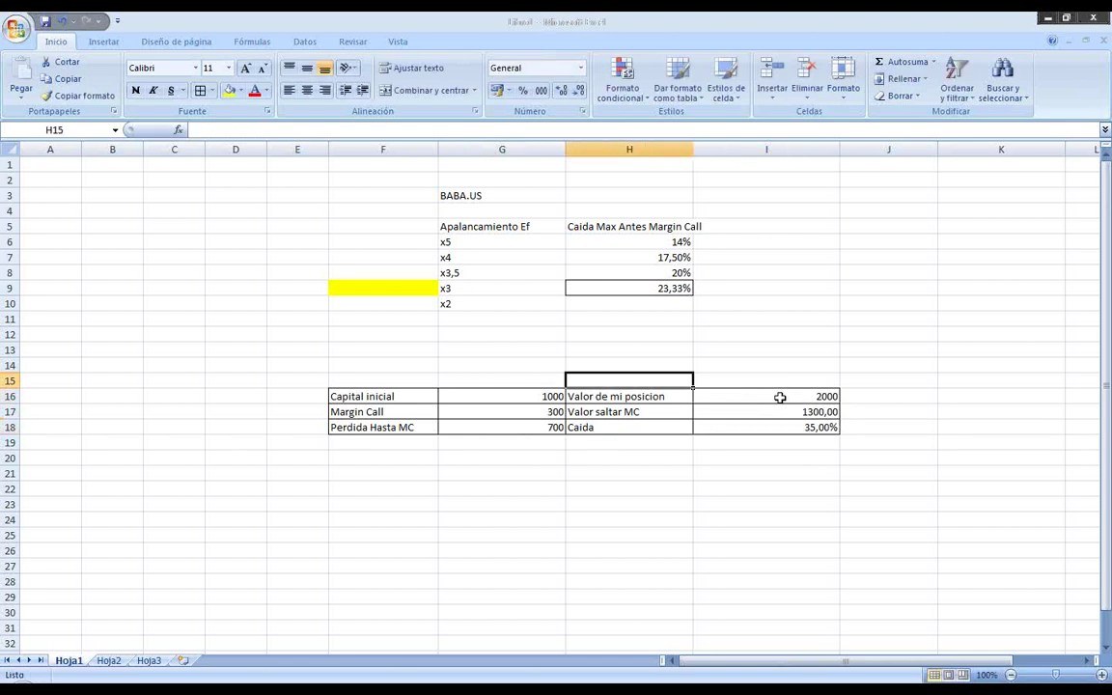
pyautogui.press('Up')
pyautogui.press('Up')
pyautogui.press('Up')
pyautogui.press('Up')
pyautogui.press('Up')
pyautogui.write('35%')
pyautogui.press('Return')
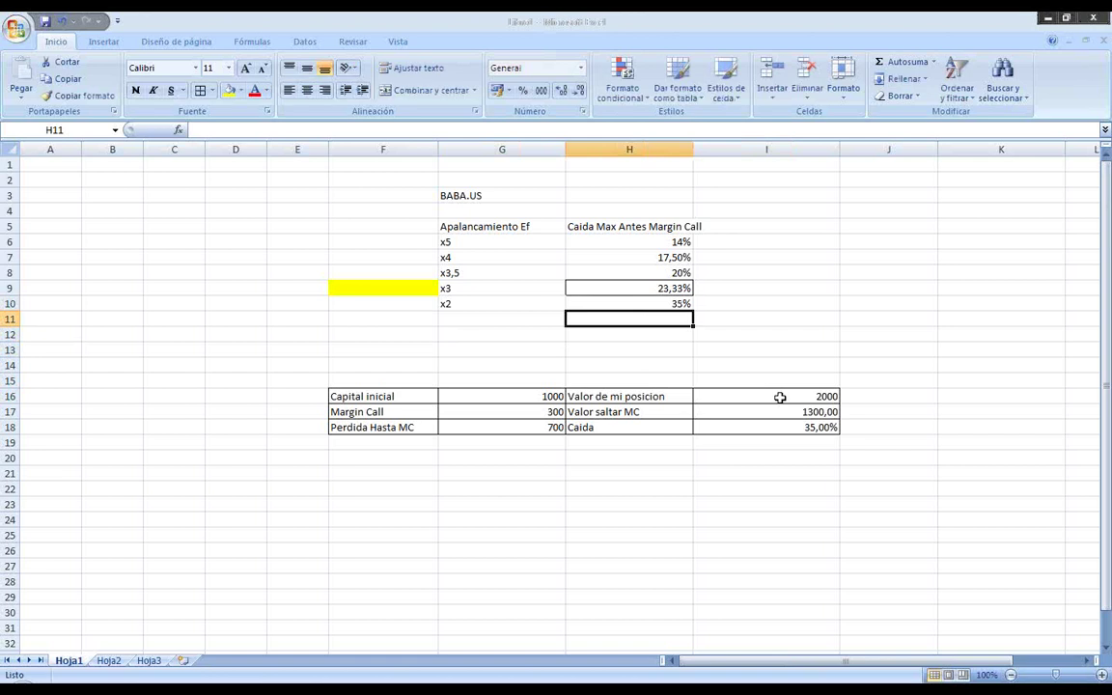
# Step: Apply all borders to the leverage table in G5:H10
pyautogui.click(514, 226)
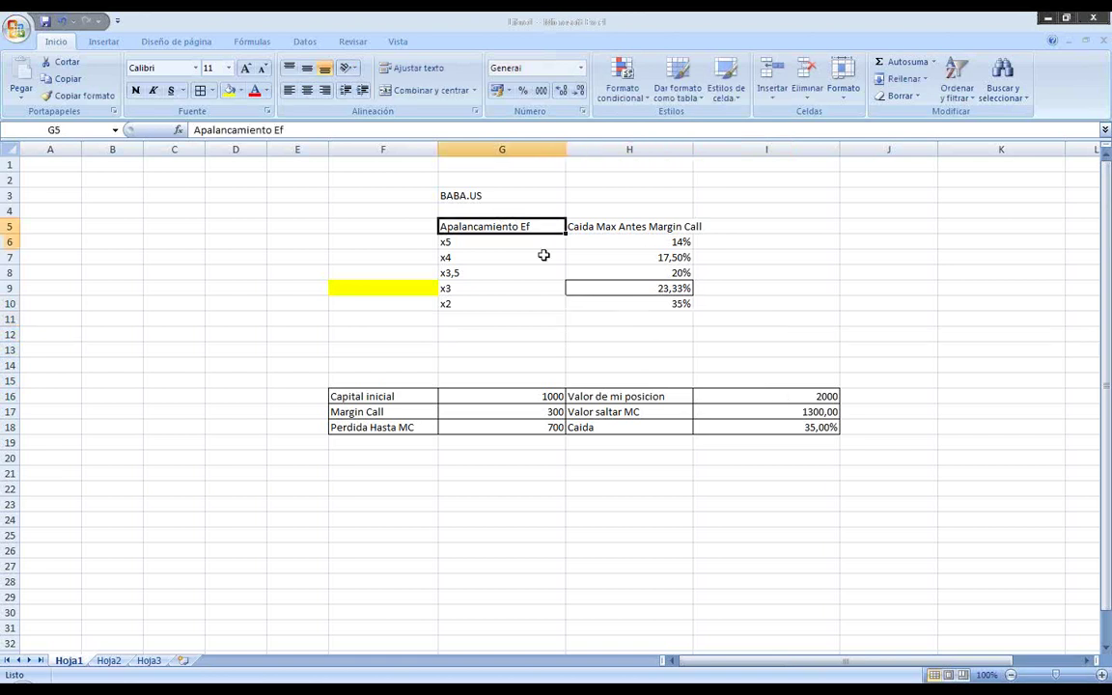
pyautogui.keyDown('shift'); pyautogui.click(579, 301); pyautogui.keyUp('shift')
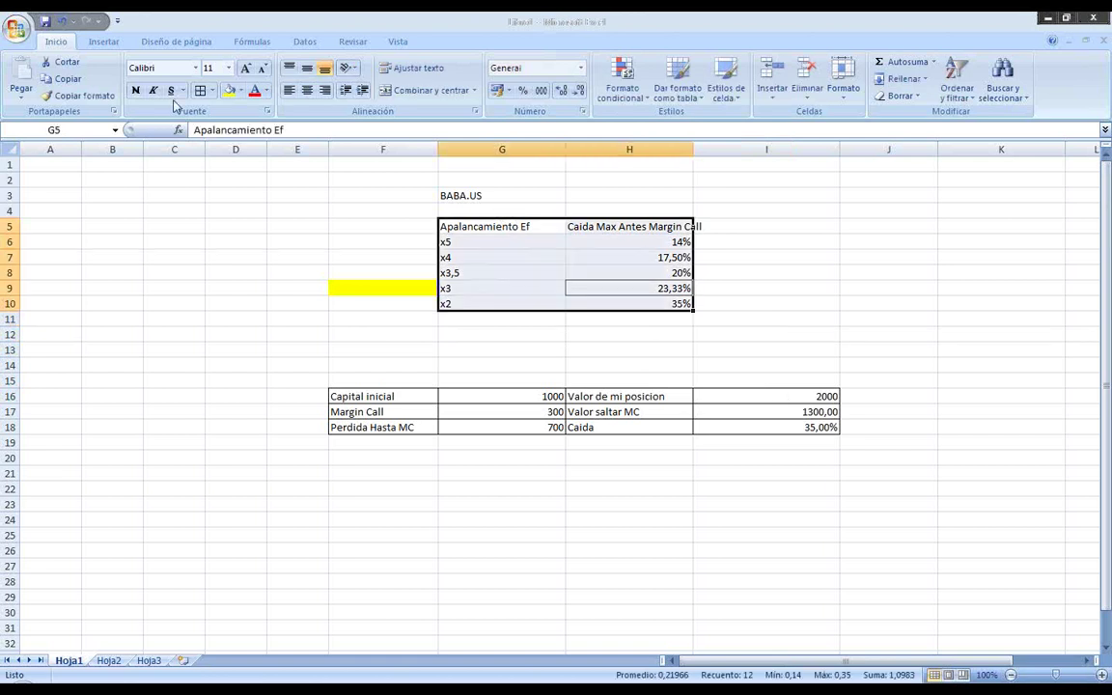
pyautogui.click(200, 89)
pyautogui.click(766, 350)
# Step: Widen column H to fit its "Caida Max Antes Margin Call" header and centre the contents of G5:H10
pyautogui.moveTo(693, 150); pyautogui.dragTo(720, 152)
pyautogui.moveTo(488, 226); pyautogui.dragTo(657, 301)
pyautogui.click(306, 90)
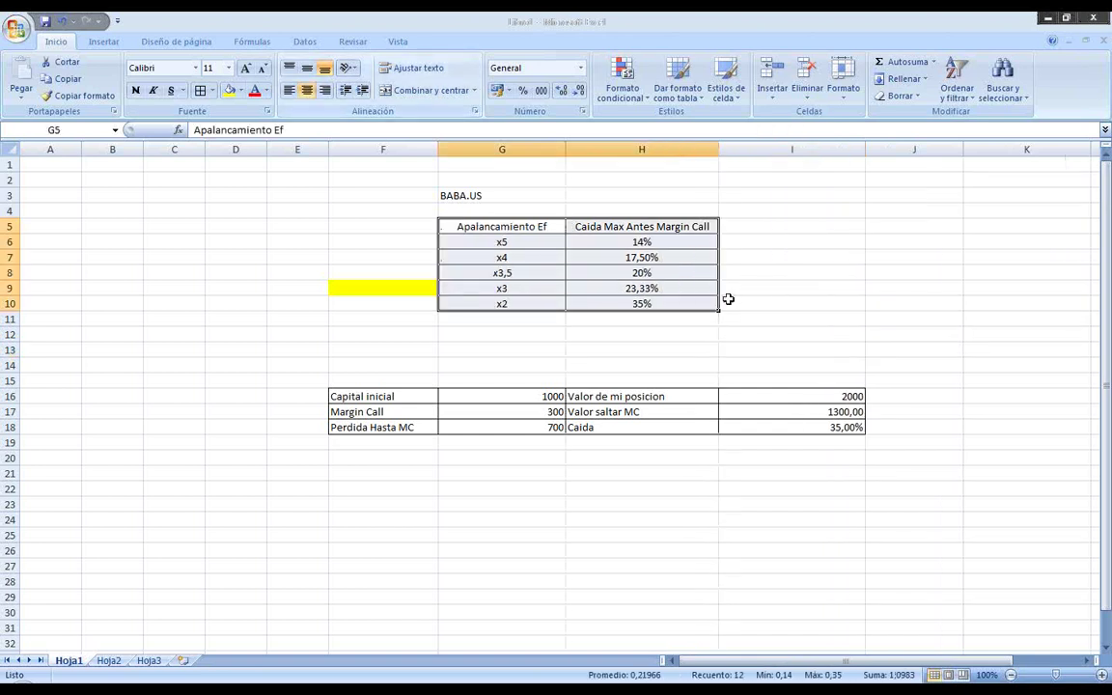
# Step: Add the note "Solo <10k balance" in F6 beside the x5 leverage row
pyautogui.click(734, 290)
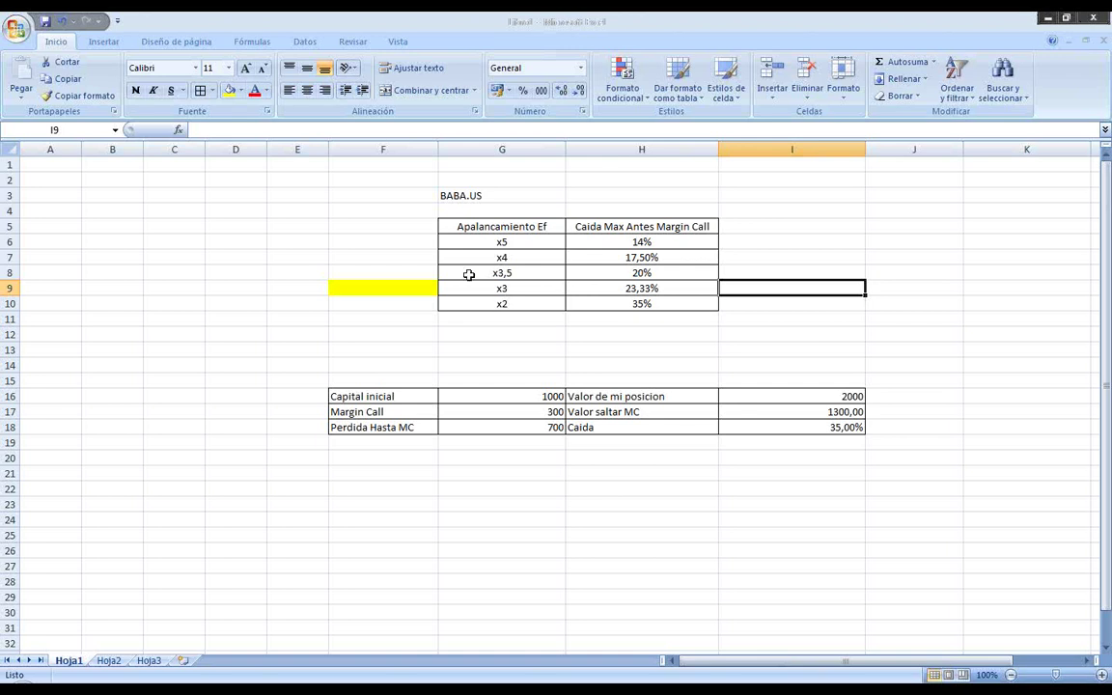
pyautogui.moveTo(514, 243); pyautogui.dragTo(626, 299)
pyautogui.click(397, 236)
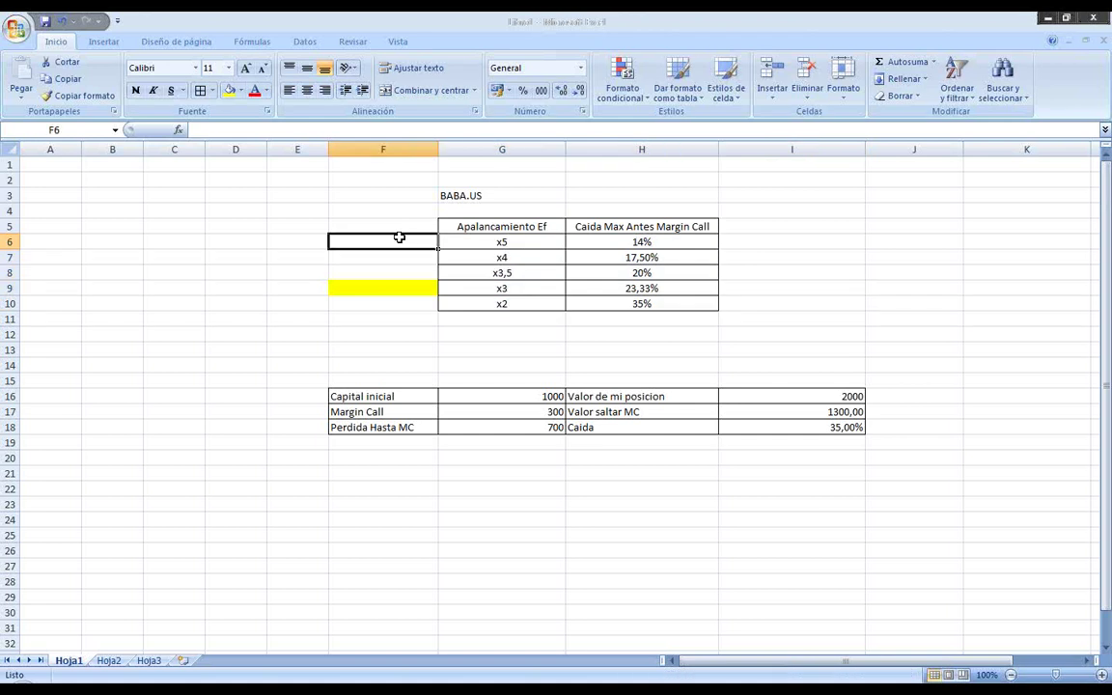
pyautogui.write('Solo <')
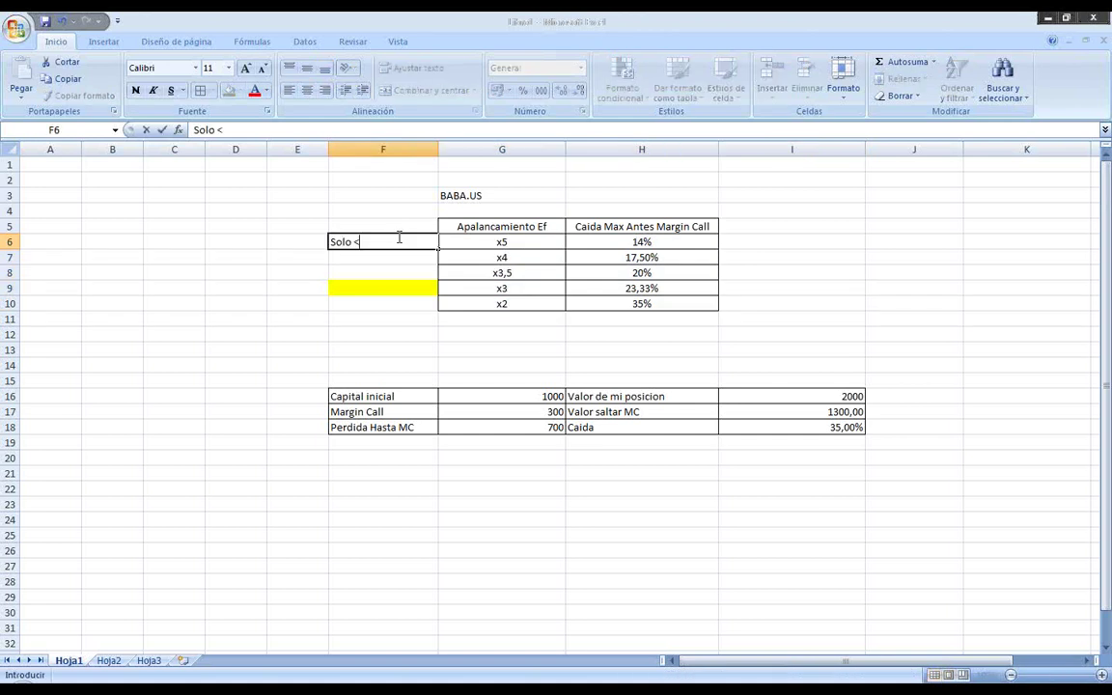
pyautogui.write('10k balance')
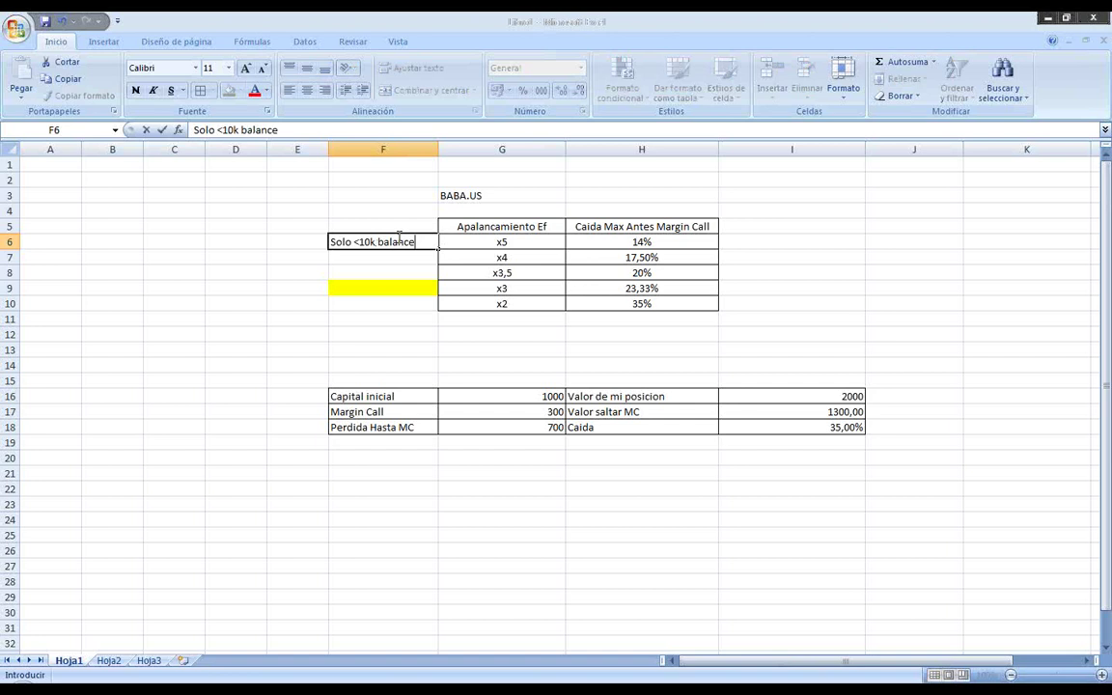
pyautogui.press('Return')
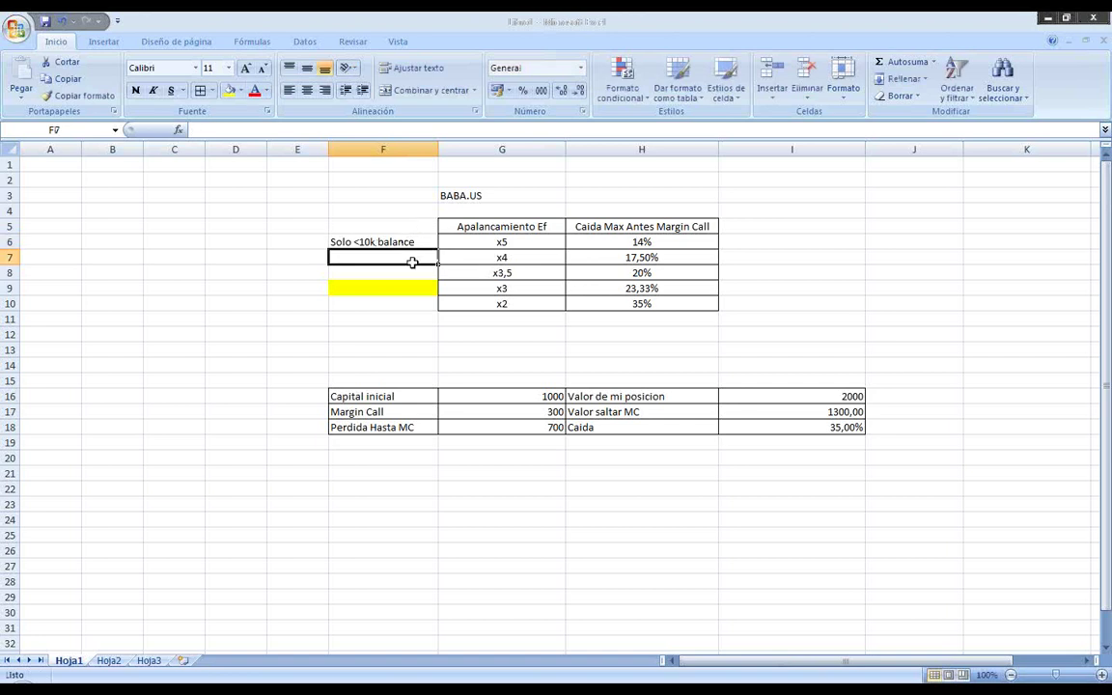
# Step: Review the leverage levels from x5 to x2 alongside their maximum falls before margin call
pyautogui.moveTo(412, 261); pyautogui.dragTo(410, 293)
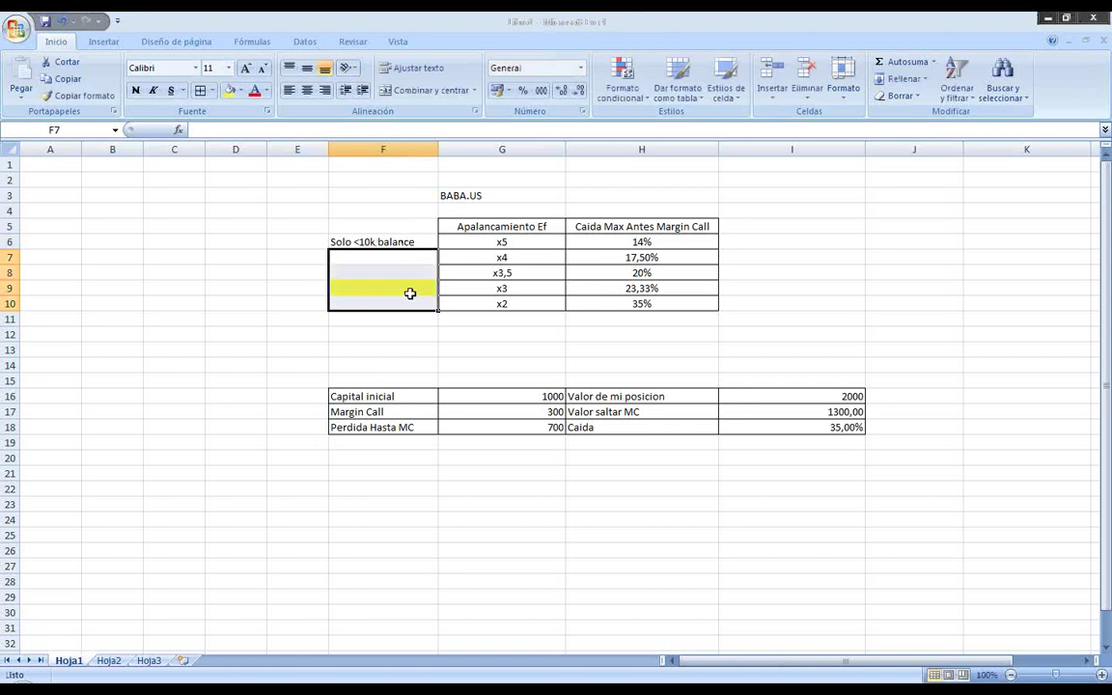
pyautogui.click(417, 258)
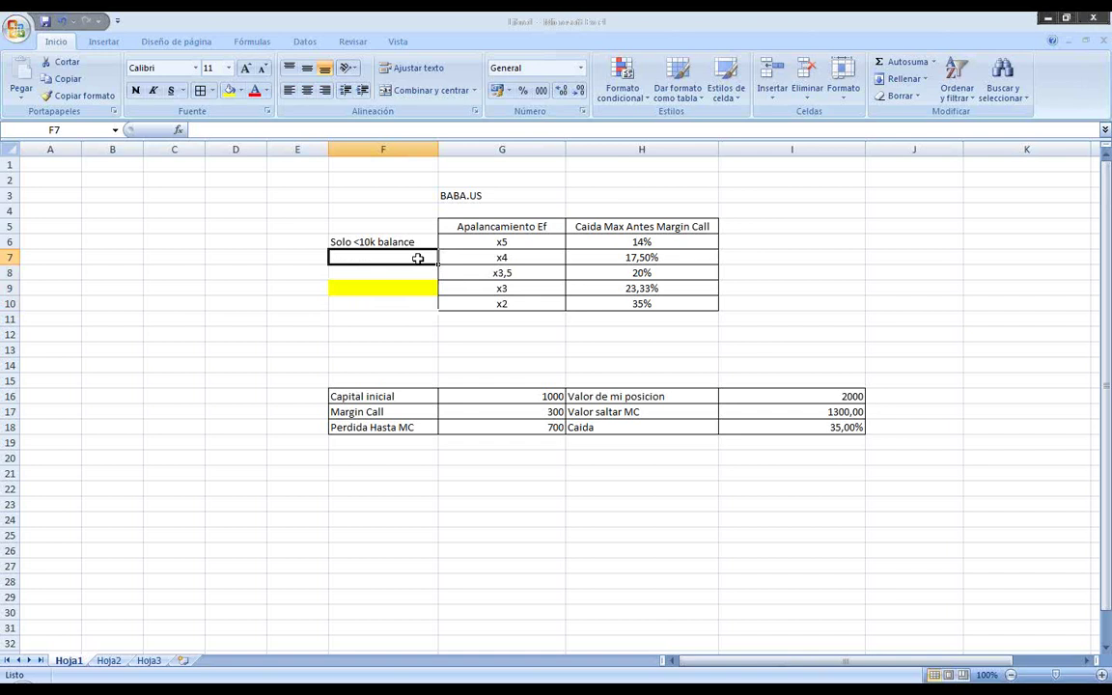
pyautogui.click(577, 257)
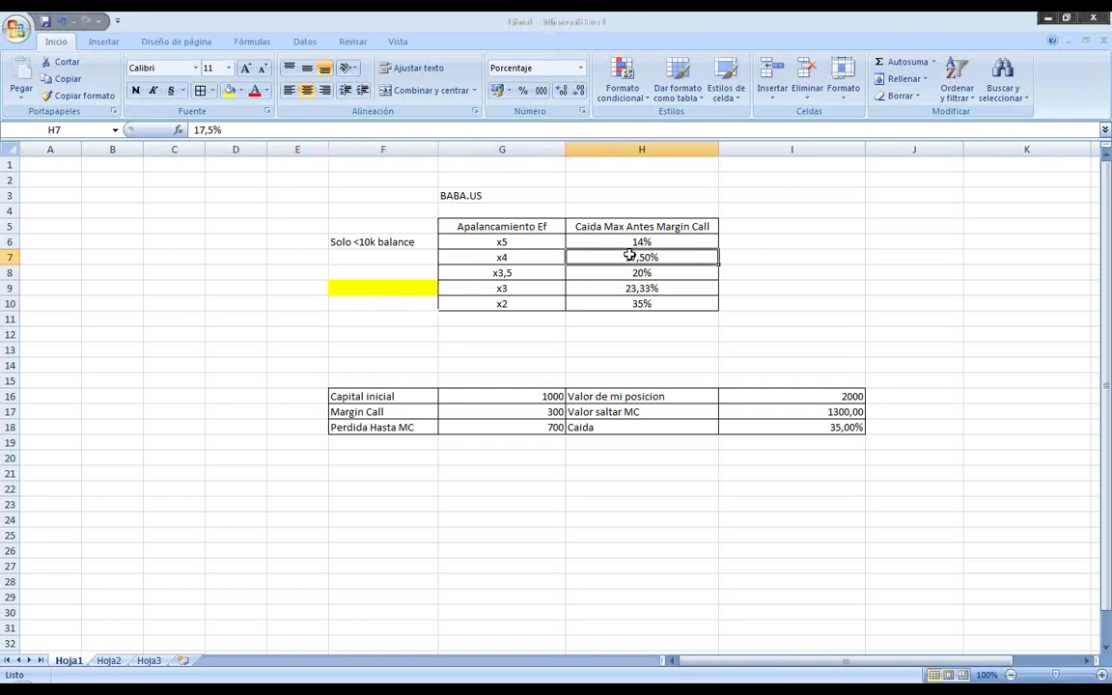
pyautogui.moveTo(629, 255); pyautogui.dragTo(421, 265)
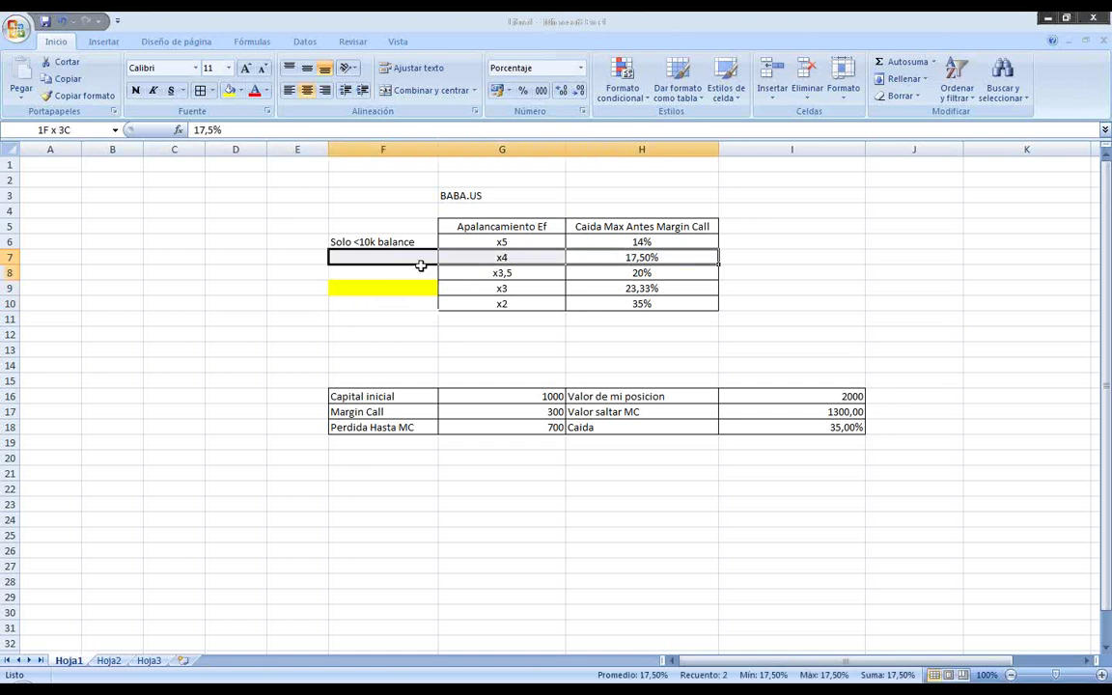
pyautogui.click(421, 263)
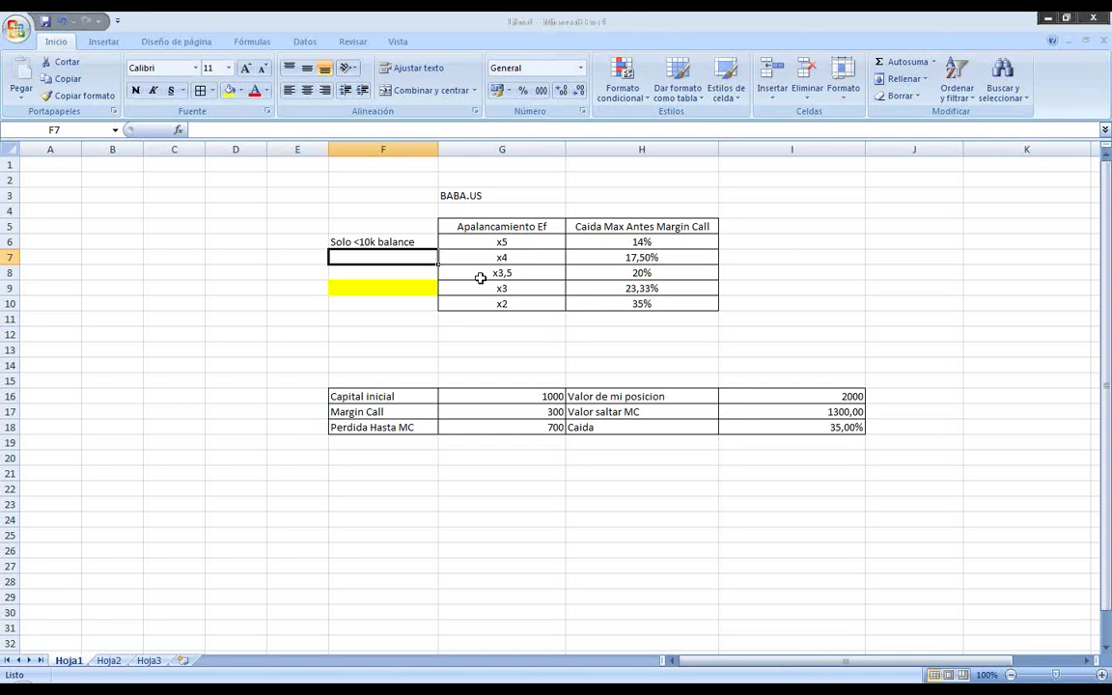
pyautogui.click(626, 243)
pyautogui.moveTo(627, 244); pyautogui.dragTo(412, 335)
pyautogui.click(417, 333)
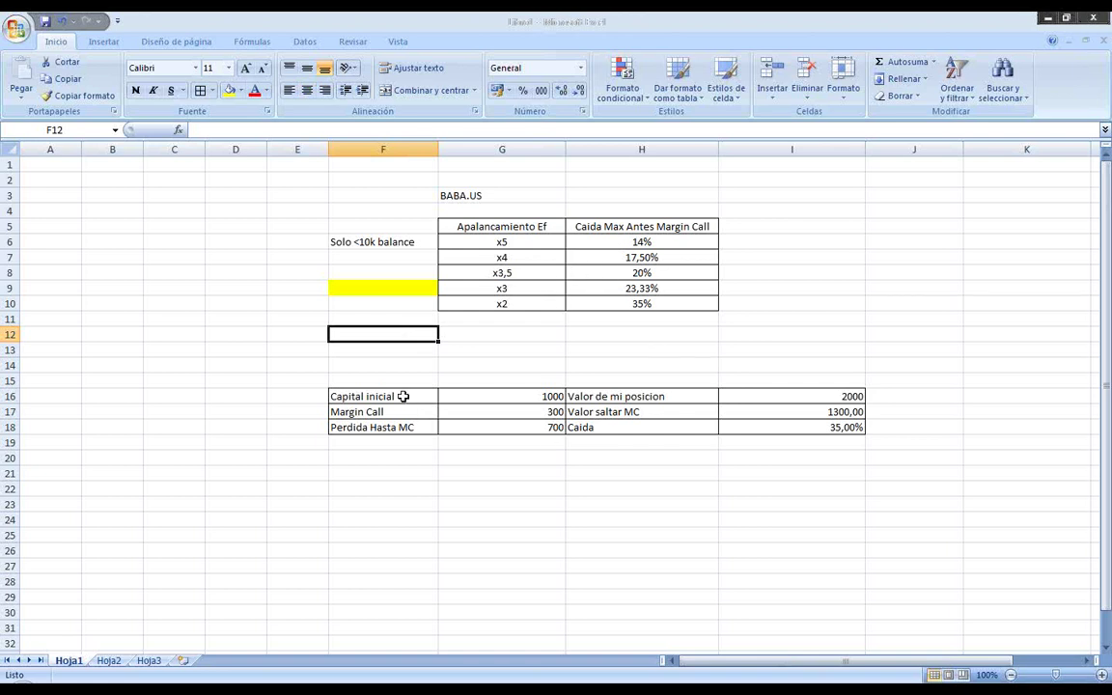
# Step: Review the margin call calculation in F16:I18, covering capital, loss until margin call, position value and fall
pyautogui.click(432, 396)
pyautogui.keyDown('shift'); pyautogui.click(779, 442); pyautogui.keyUp('shift')
pyautogui.moveTo(777, 425); pyautogui.dragTo(431, 397)
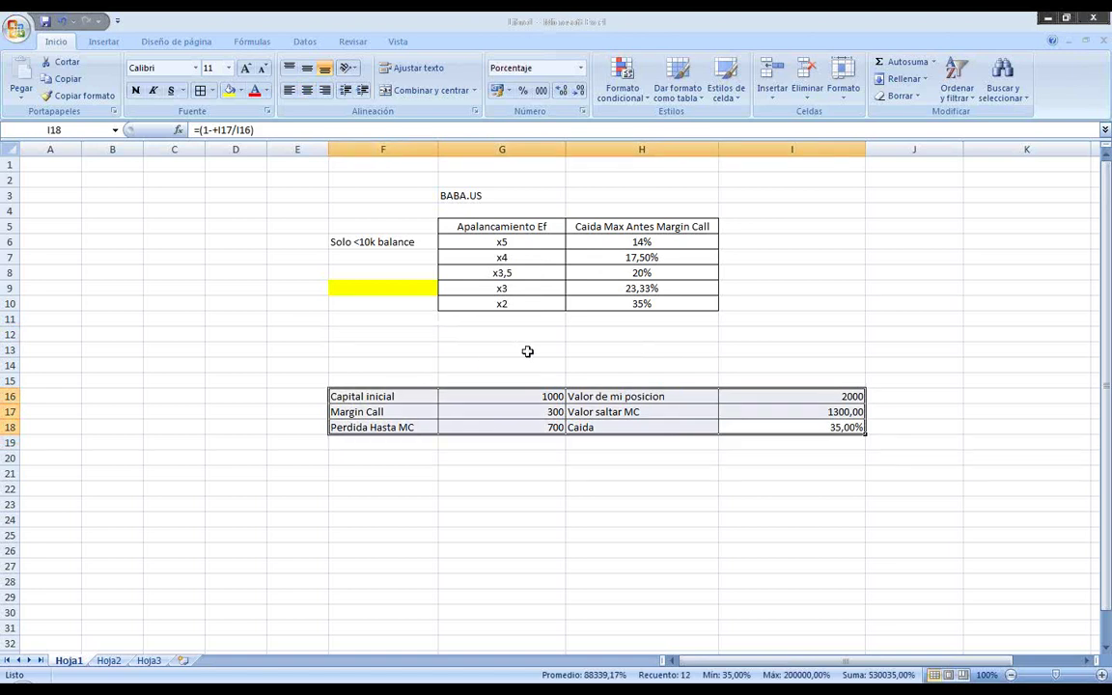
pyautogui.click(527, 351)
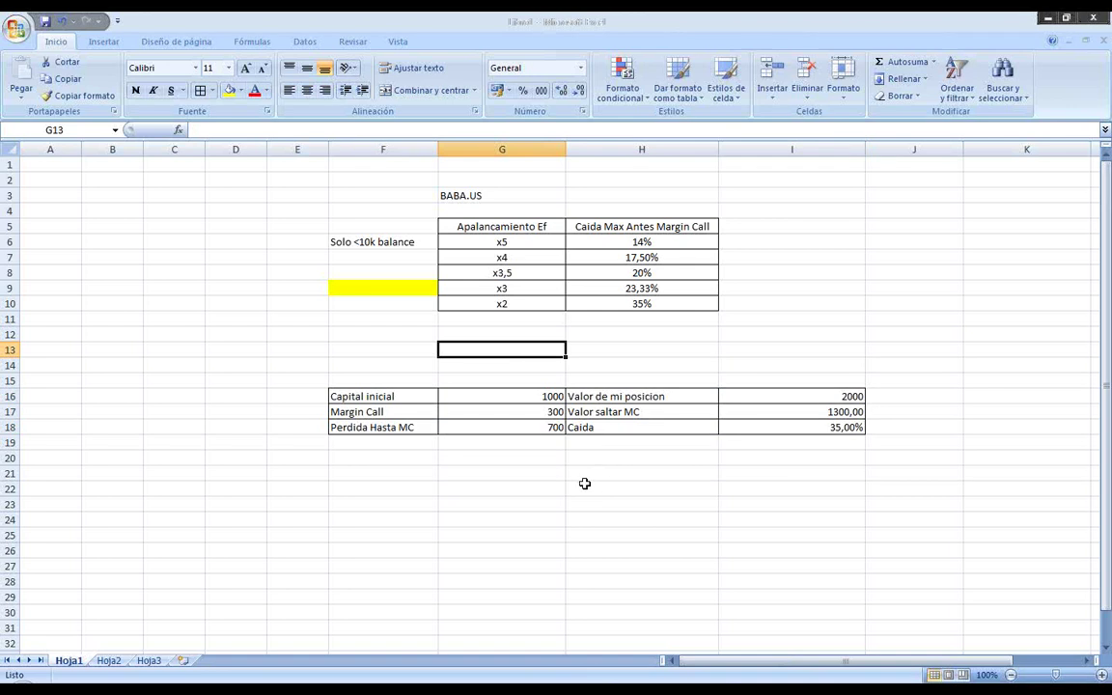
pyautogui.moveTo(561, 479); pyautogui.dragTo(576, 388)
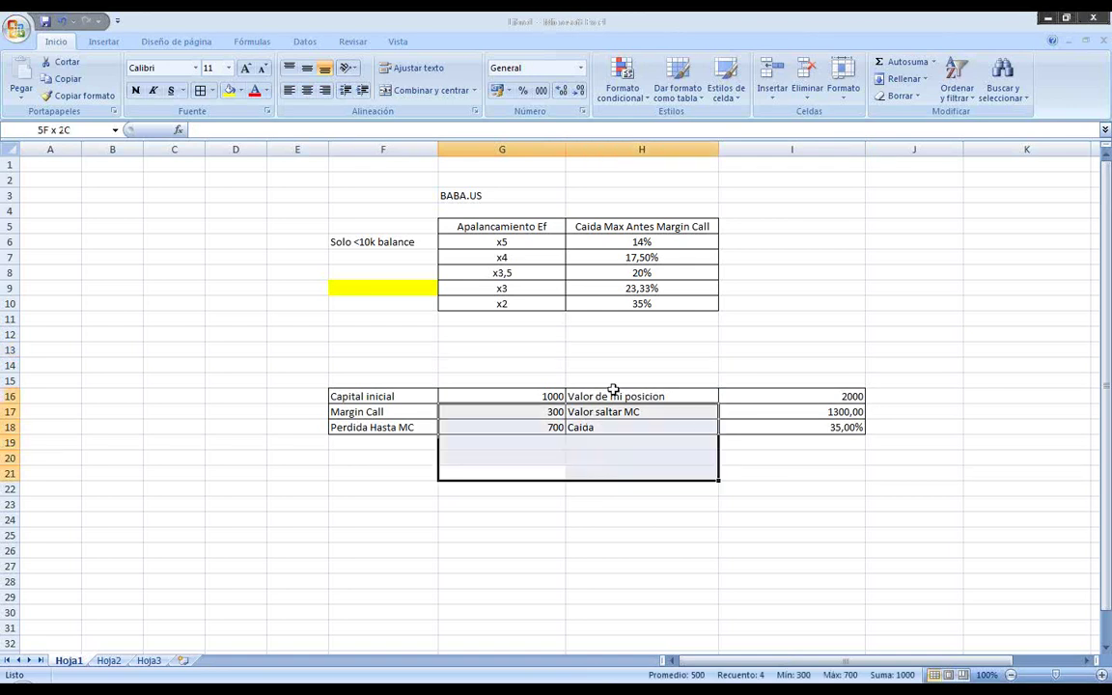
pyautogui.click(589, 468)
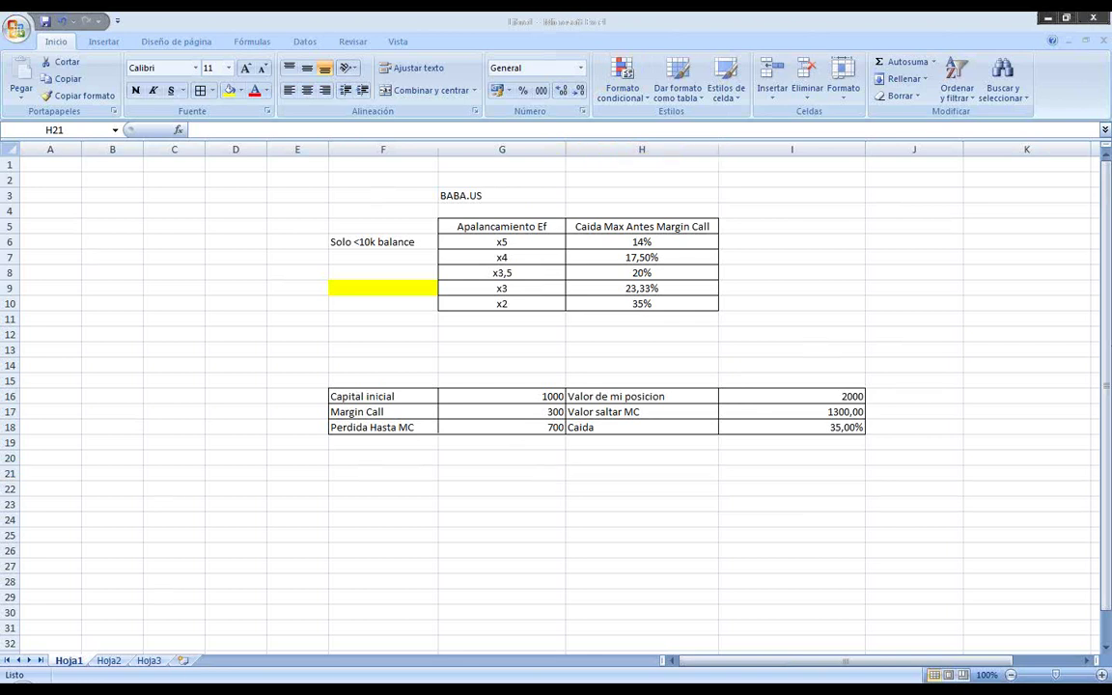
pyautogui.hotkey('alt', 'Tab')
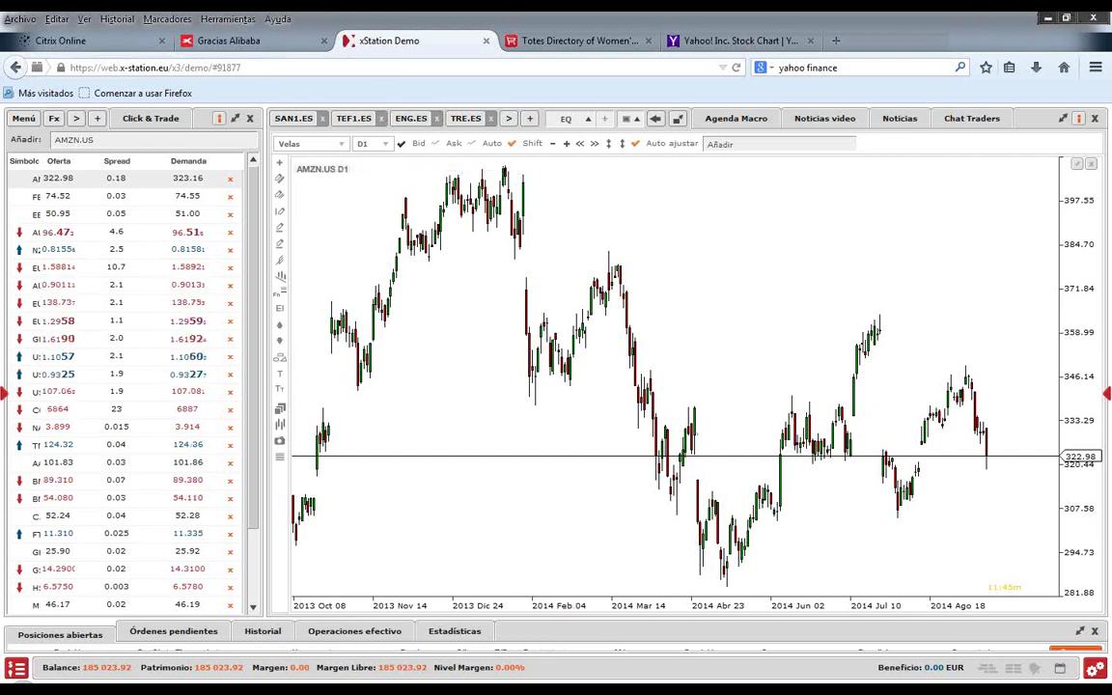
pyautogui.hotkey('alt', 'Tab')
# Step: Enter 30% in G21, beneath the margin call calculation
pyautogui.click(497, 397)
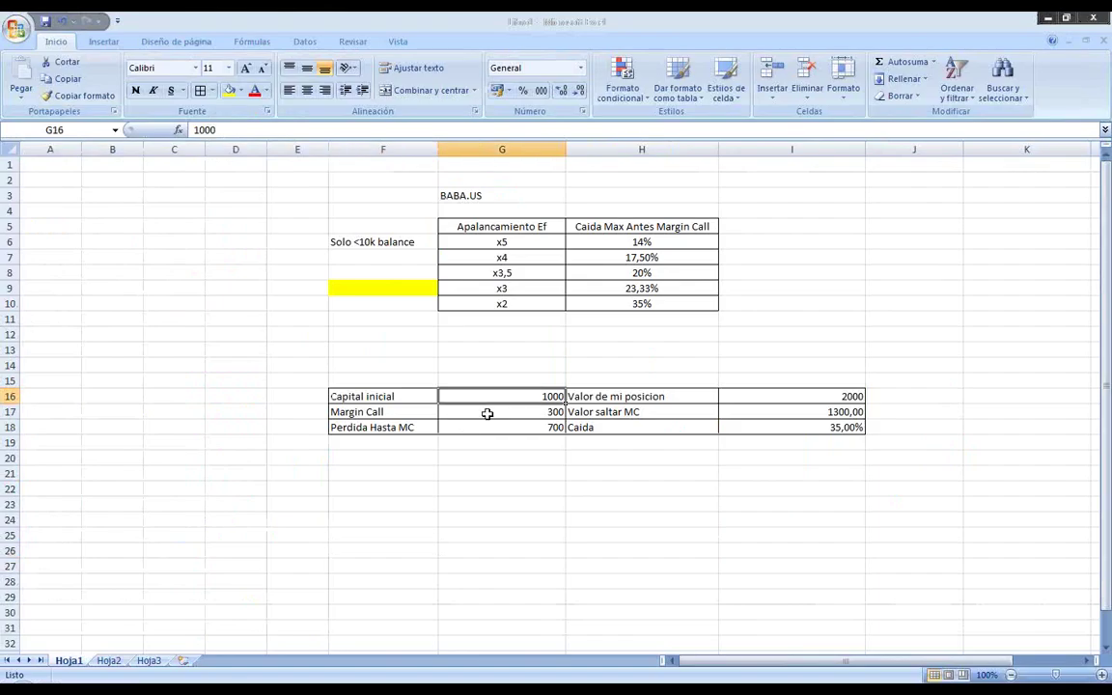
pyautogui.click(517, 471)
pyautogui.write('30%')
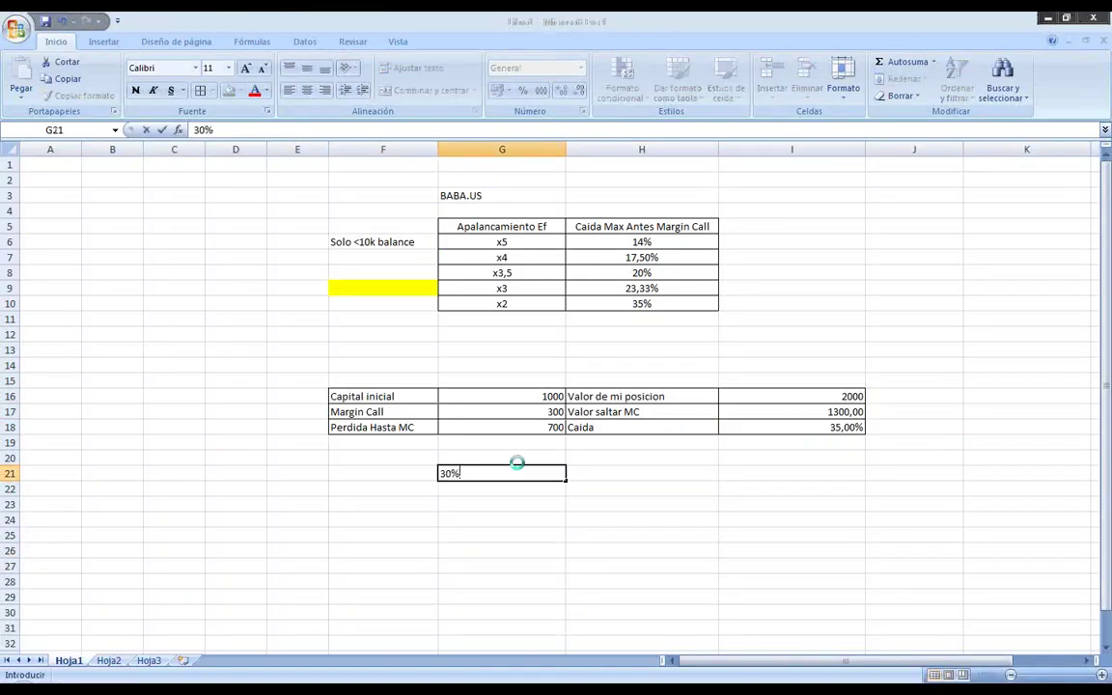
pyautogui.press('Return')
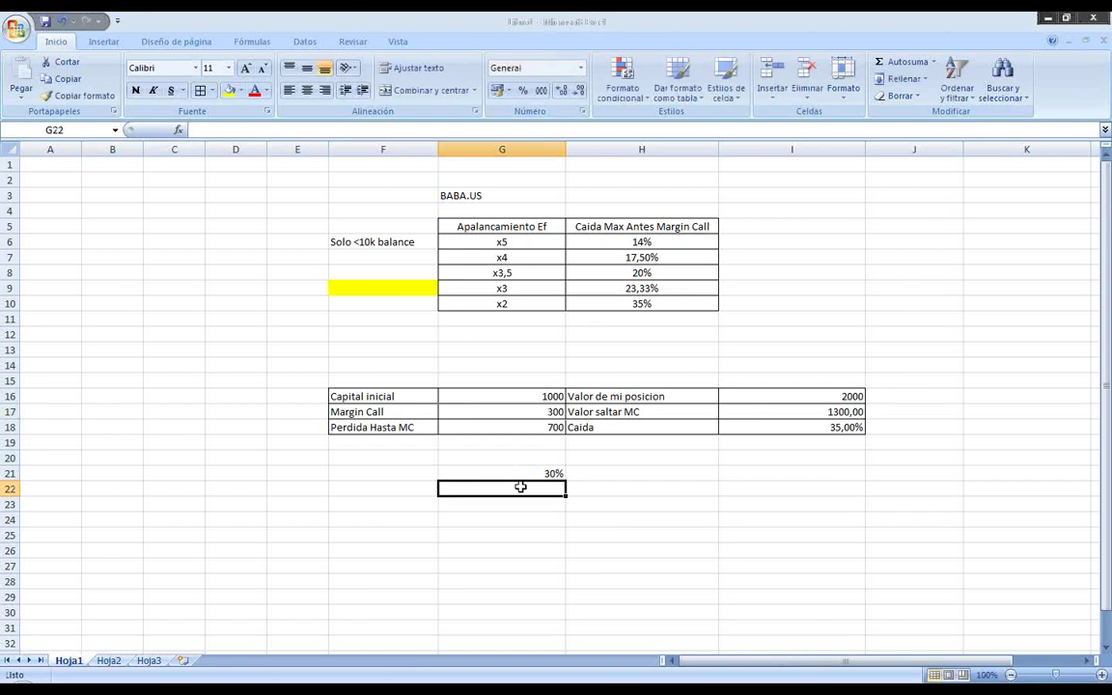
# Step: Enter the ratio label "Patrimonio/Margen" in G22, below the 30% threshold
pyautogui.write('Baba')
pyautogui.press('BackSpace')
pyautogui.press('BackSpace')
pyautogui.press('BackSpace')
pyautogui.press('BackSpace')
pyautogui.write('P')
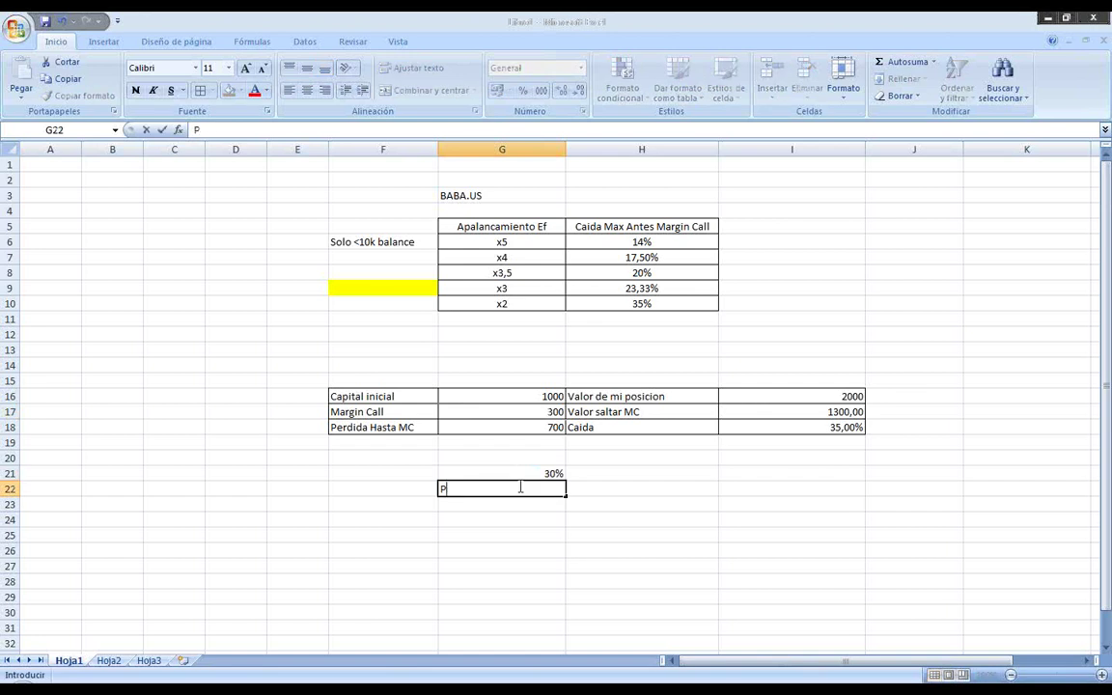
pyautogui.write('atrimonio ')
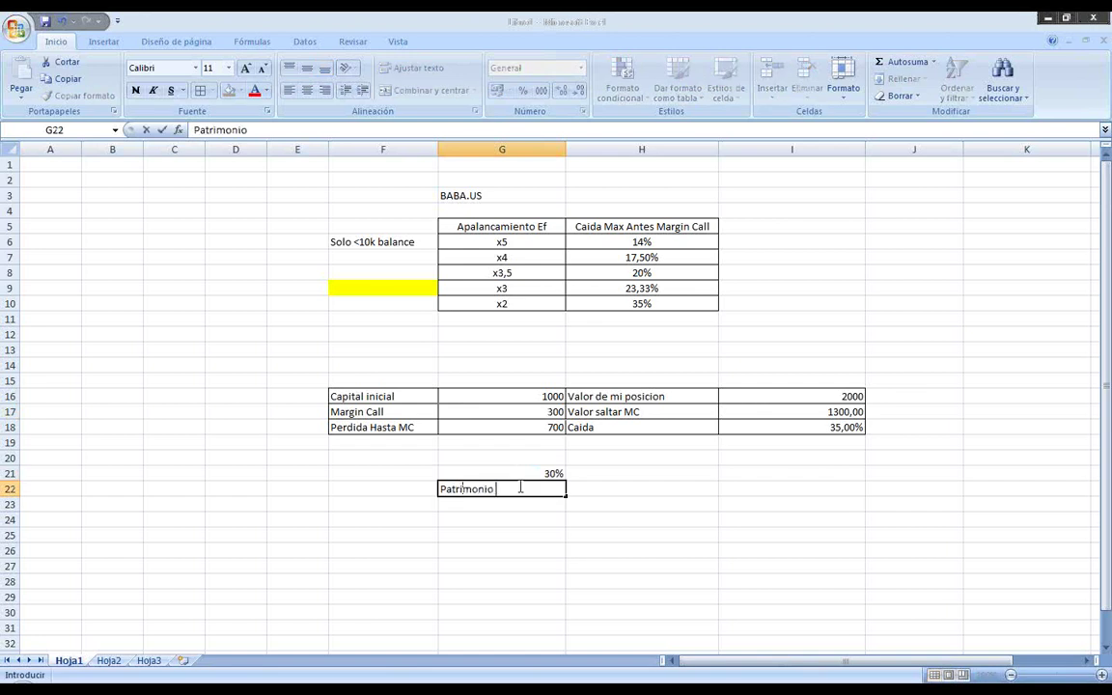
pyautogui.write('/Margen')
pyautogui.press('Return')
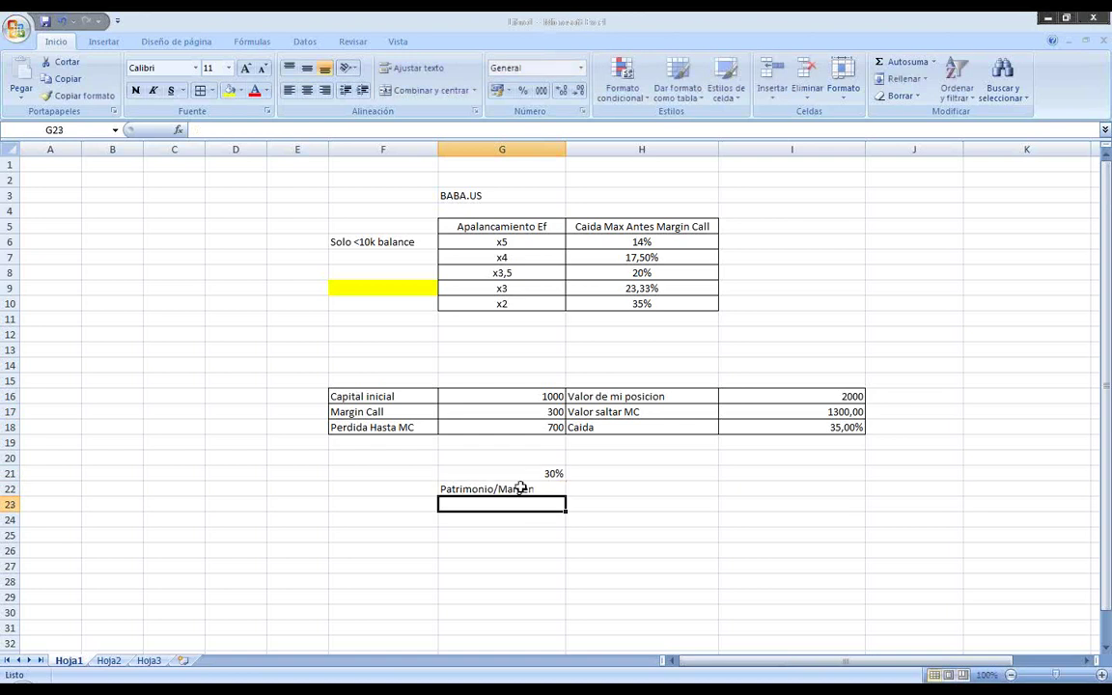
# Step: Compare the Patrimonio/Margen ratio with the initial capital in G16 and the margin call amount in G17
pyautogui.click(517, 489)
pyautogui.click(545, 396)
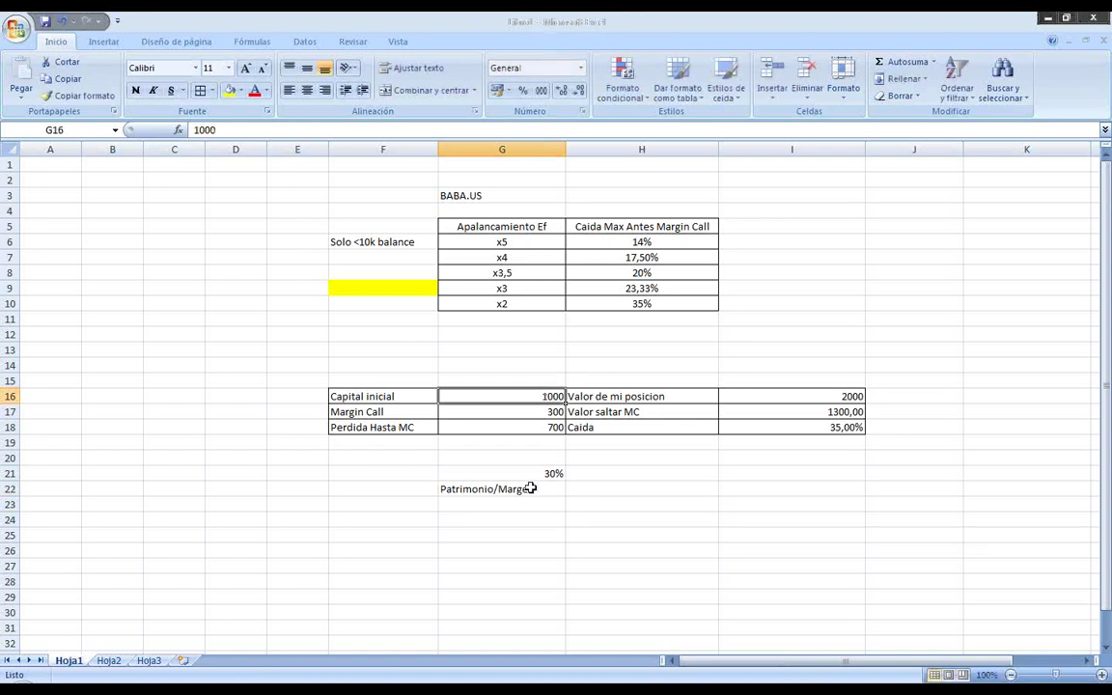
pyautogui.click(464, 492)
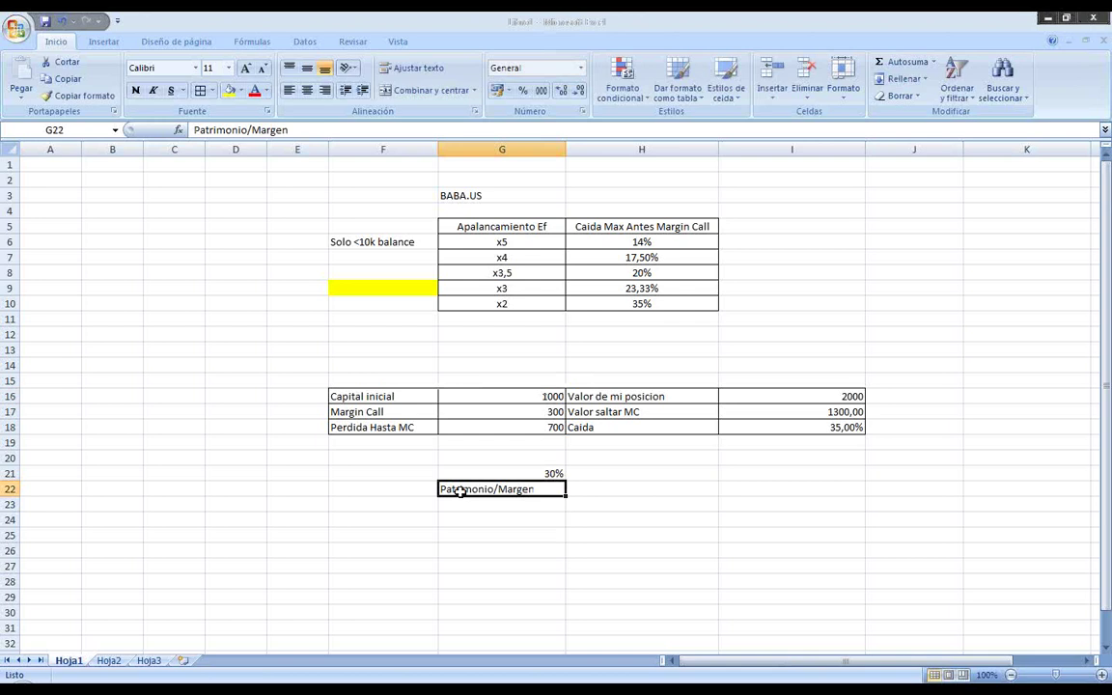
pyautogui.click(523, 411)
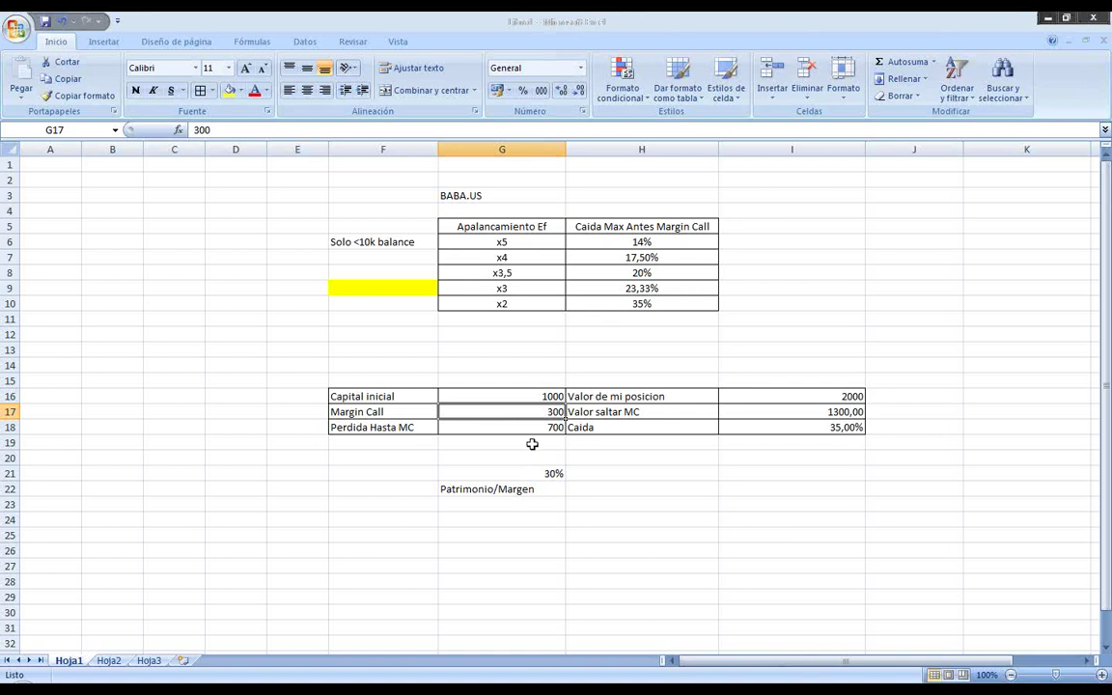
pyautogui.click(507, 492)
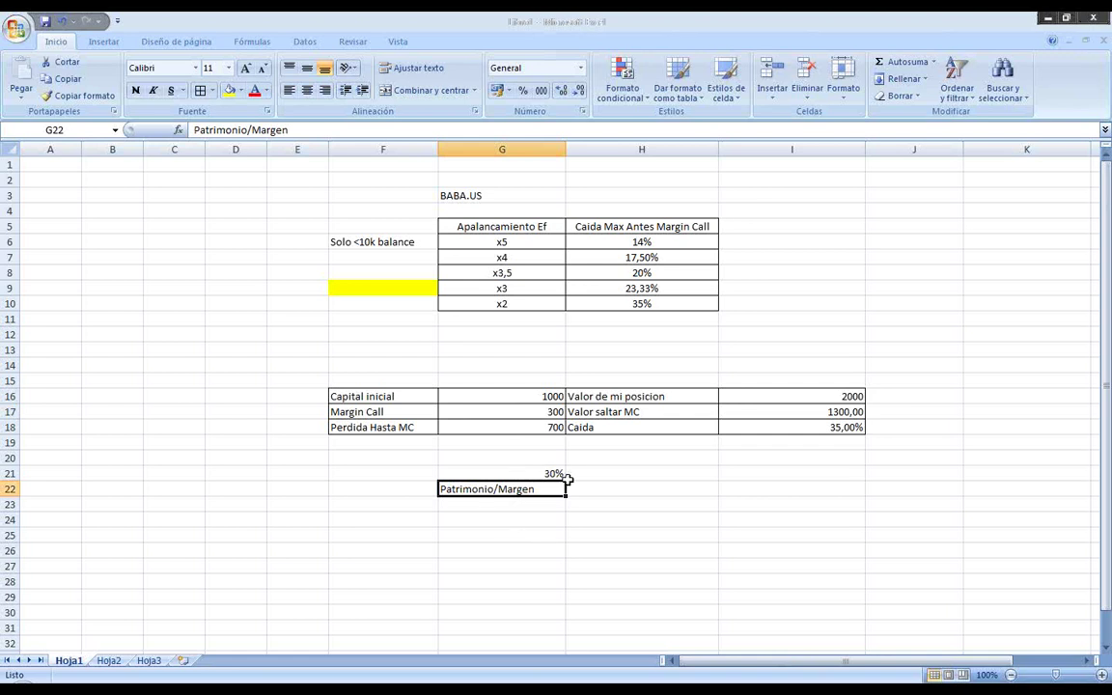
pyautogui.click(591, 500)
pyautogui.press('Up')
pyautogui.press('Left')
pyautogui.moveTo(418, 376); pyautogui.dragTo(831, 524)
pyautogui.click(821, 521)
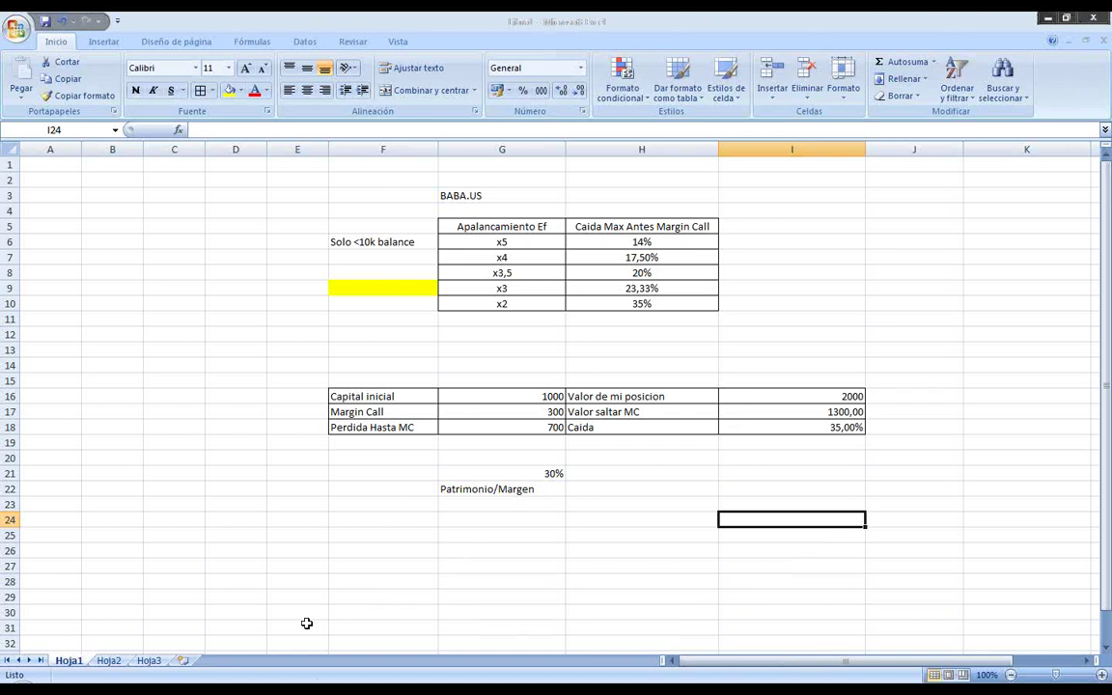
# Step: Switch to Firefox, search Google for "twitter onda inversion" in a new tab and open the Onda Inversión Twitter profile
pyautogui.moveTo(186, 689)
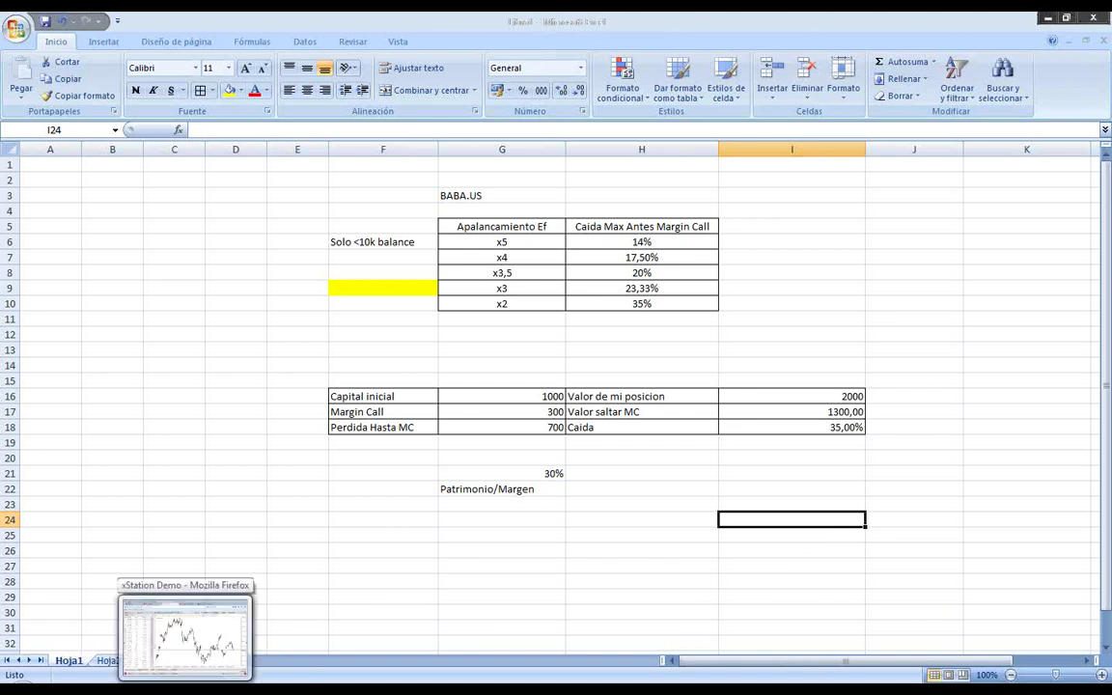
pyautogui.click(185, 638)
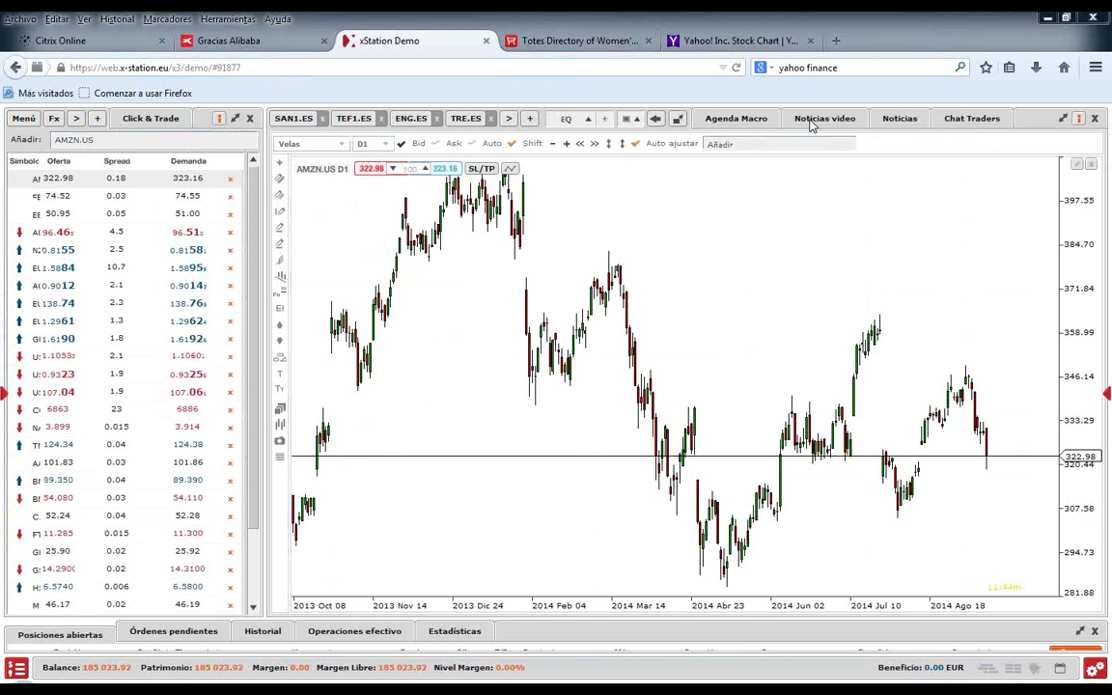
pyautogui.hotkey('ctrl', 't')
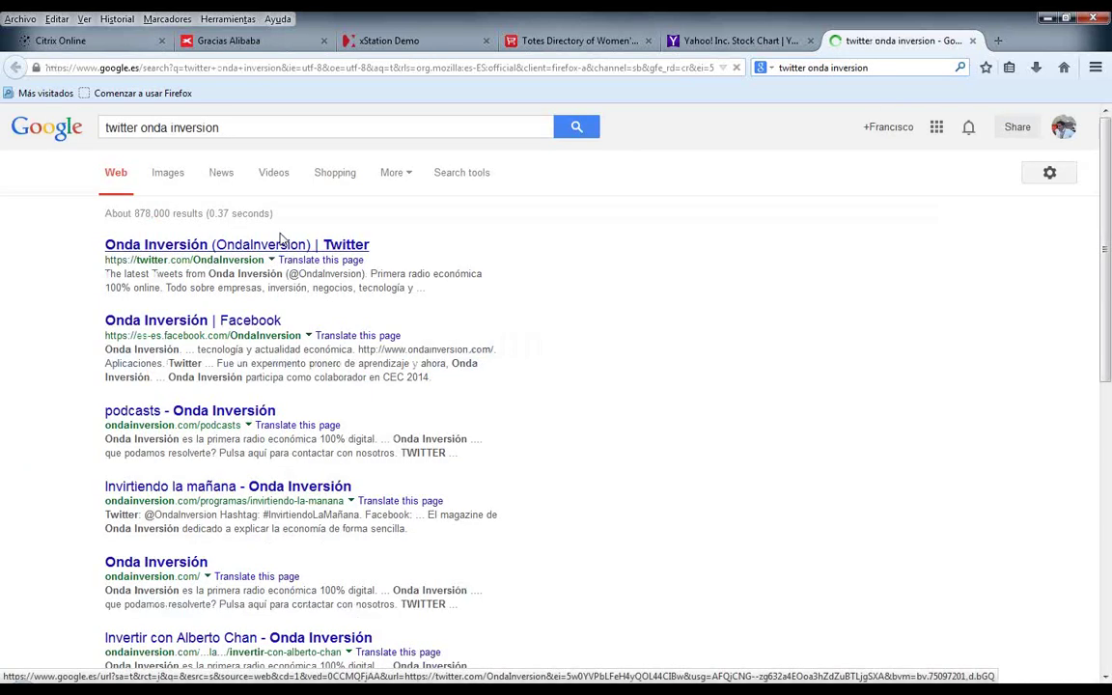
pyautogui.click(281, 244)
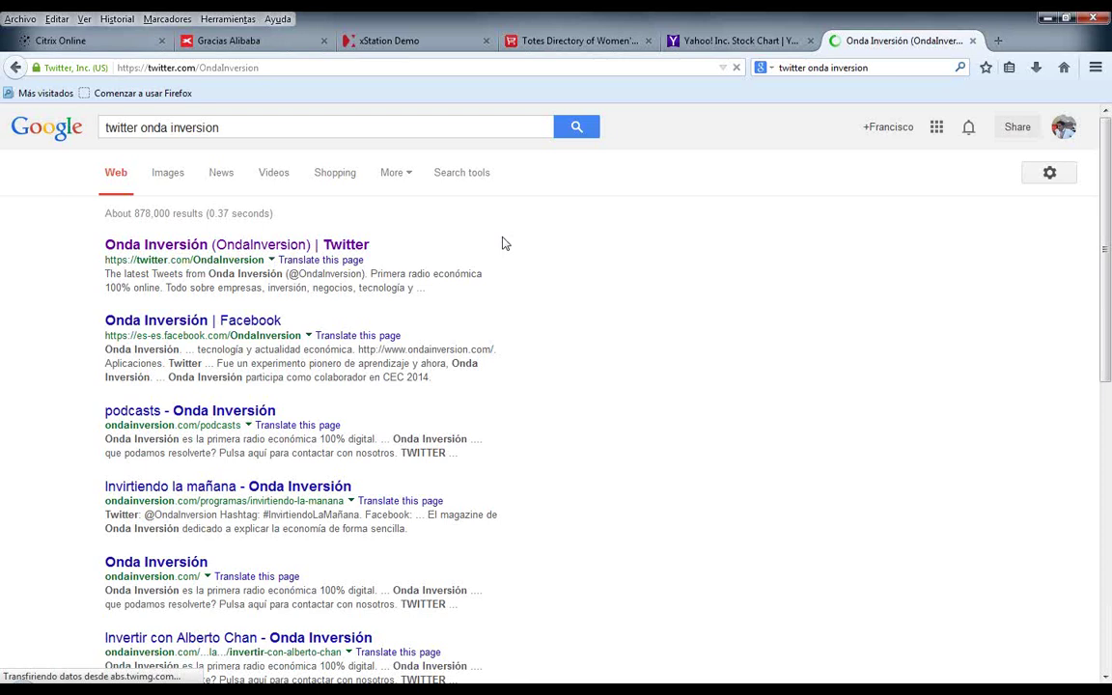
# Step: Look through the Onda Inversión timeline for the tweets about Alibaba's stock market debut
pyautogui.scroll(-5, 755, 399)
pyautogui.scroll(-15, 681, 367)
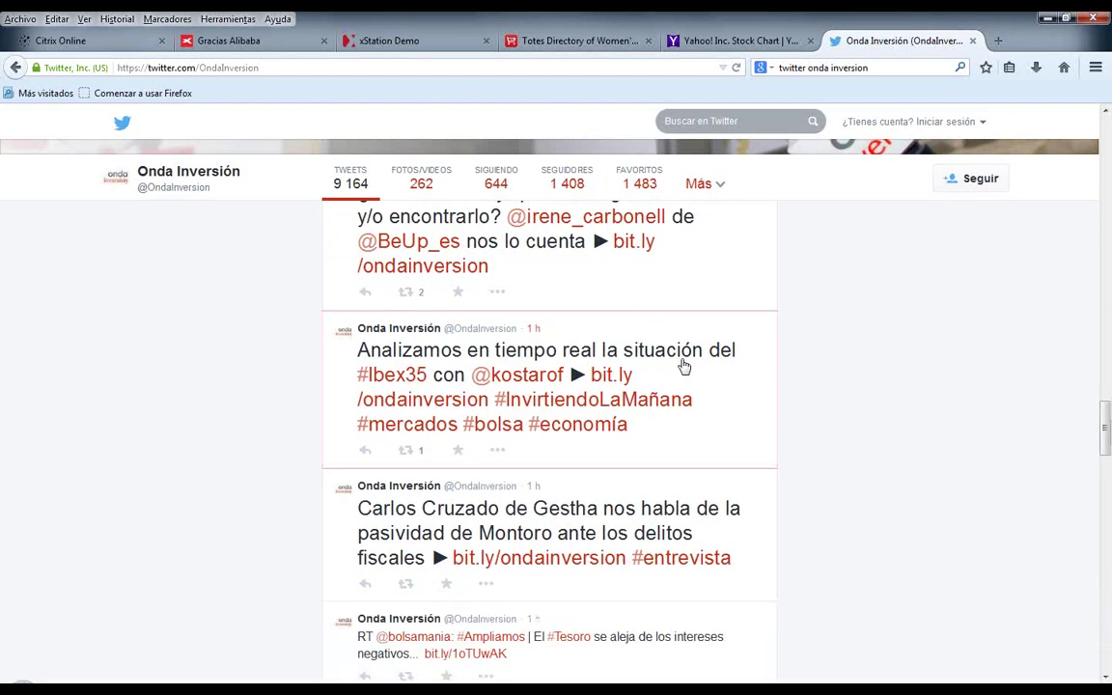
pyautogui.scroll(-5, 683, 365)
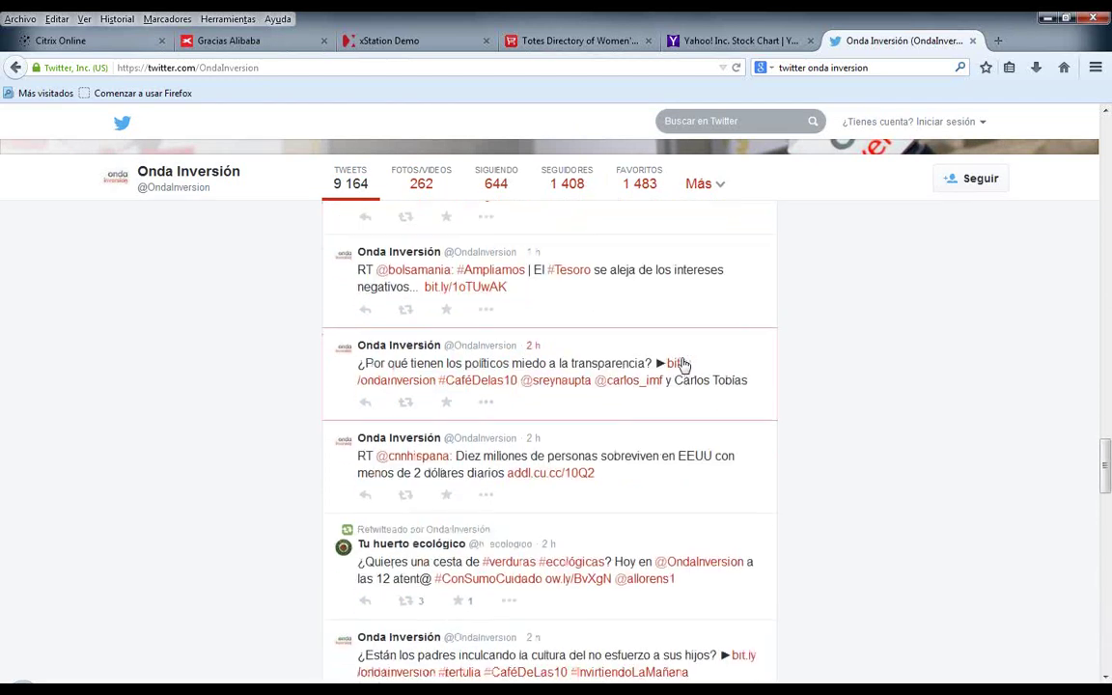
pyautogui.scroll(-5, 683, 364)
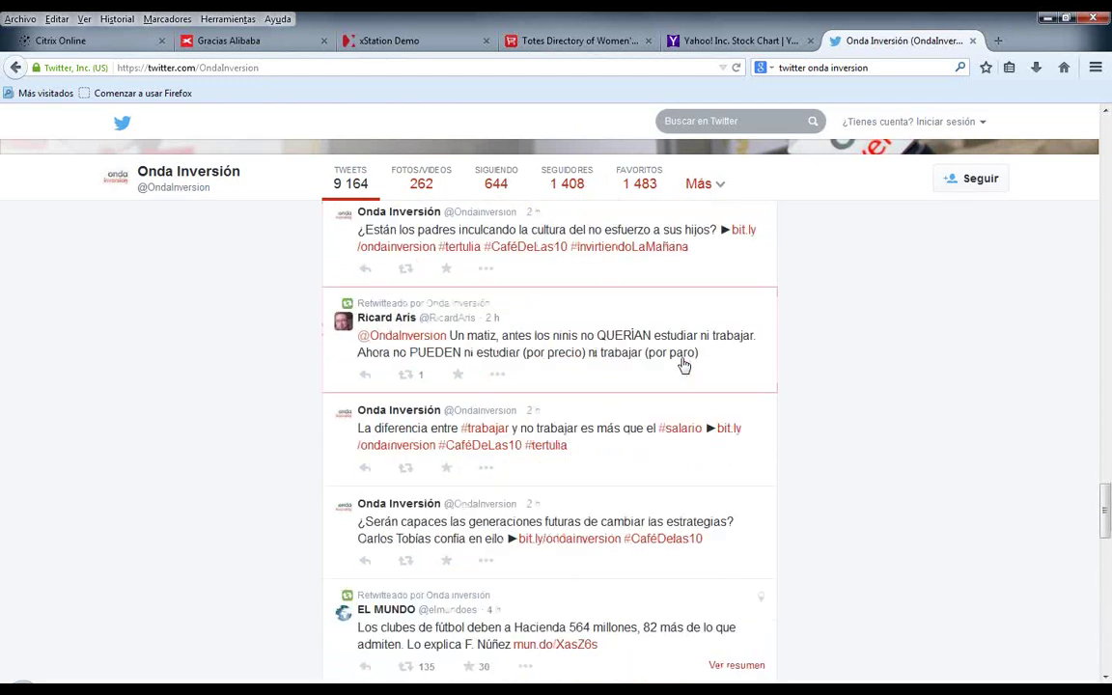
pyautogui.scroll(-8, 682, 365)
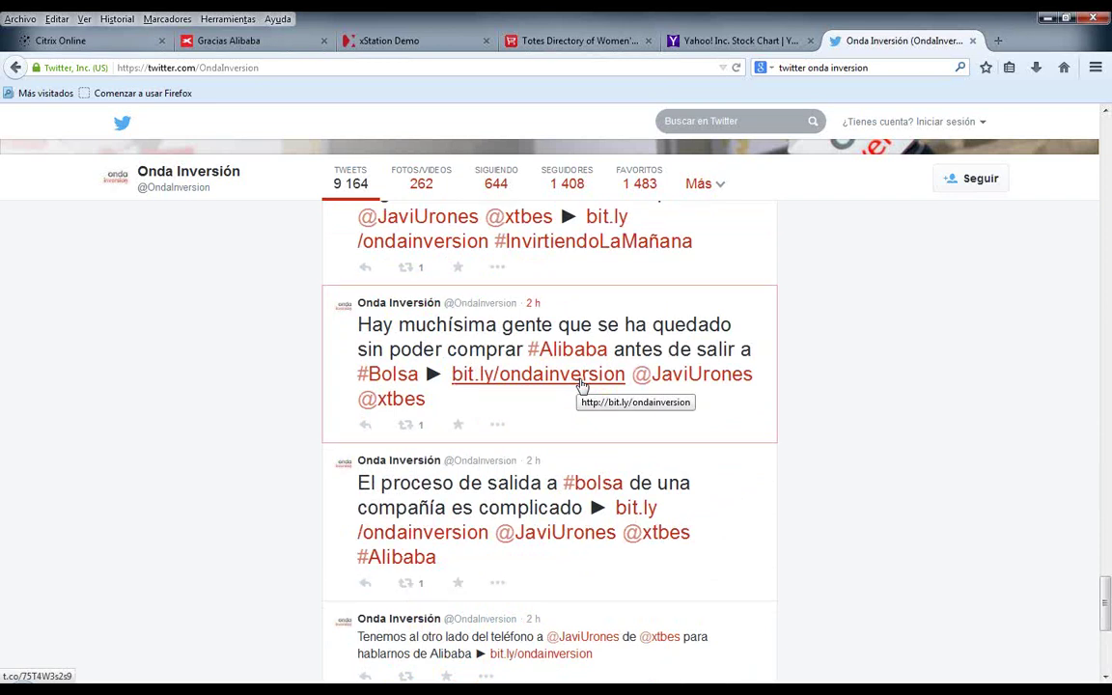
# Step: Open the Cinco Días website (cincodias.com) in a new tab and dismiss its full-page advertisement
pyautogui.click(992, 47)
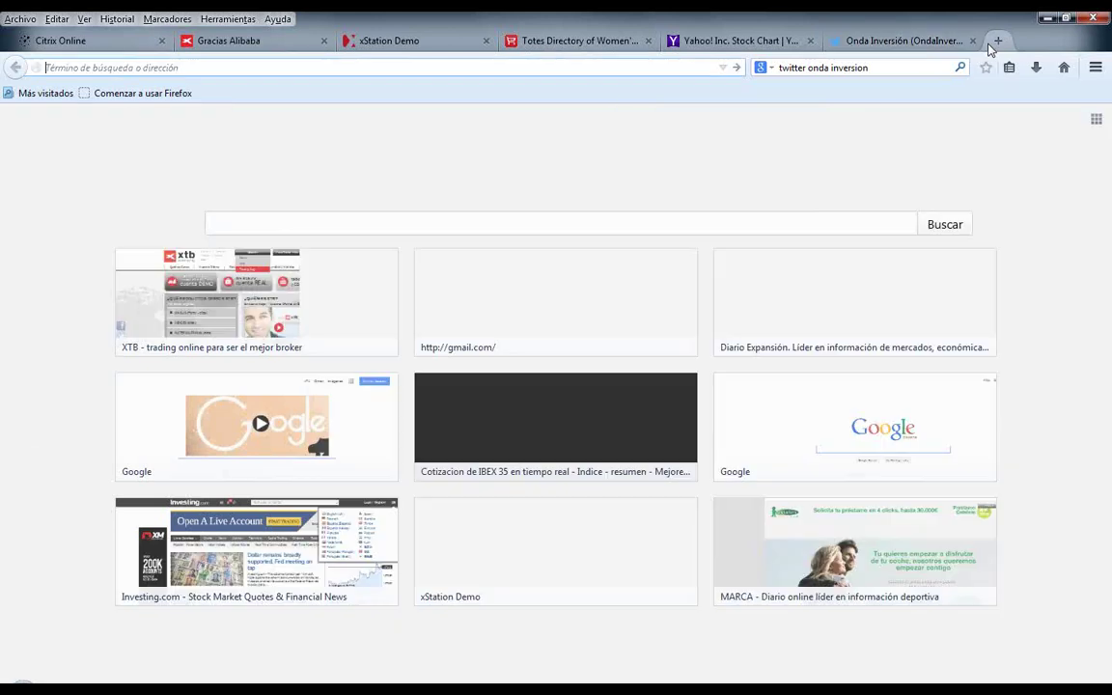
pyautogui.write('cainco')
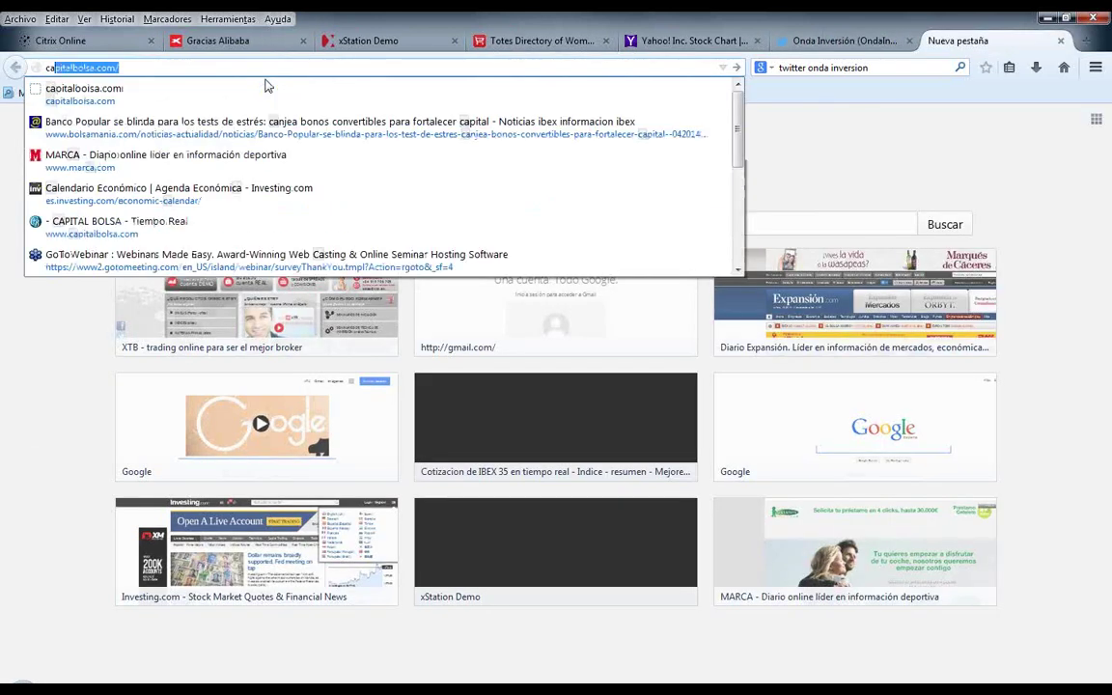
pyautogui.press('BackSpace')
pyautogui.press('BackSpace')
pyautogui.press('BackSpace')
pyautogui.press('BackSpace')
pyautogui.press('BackSpace')
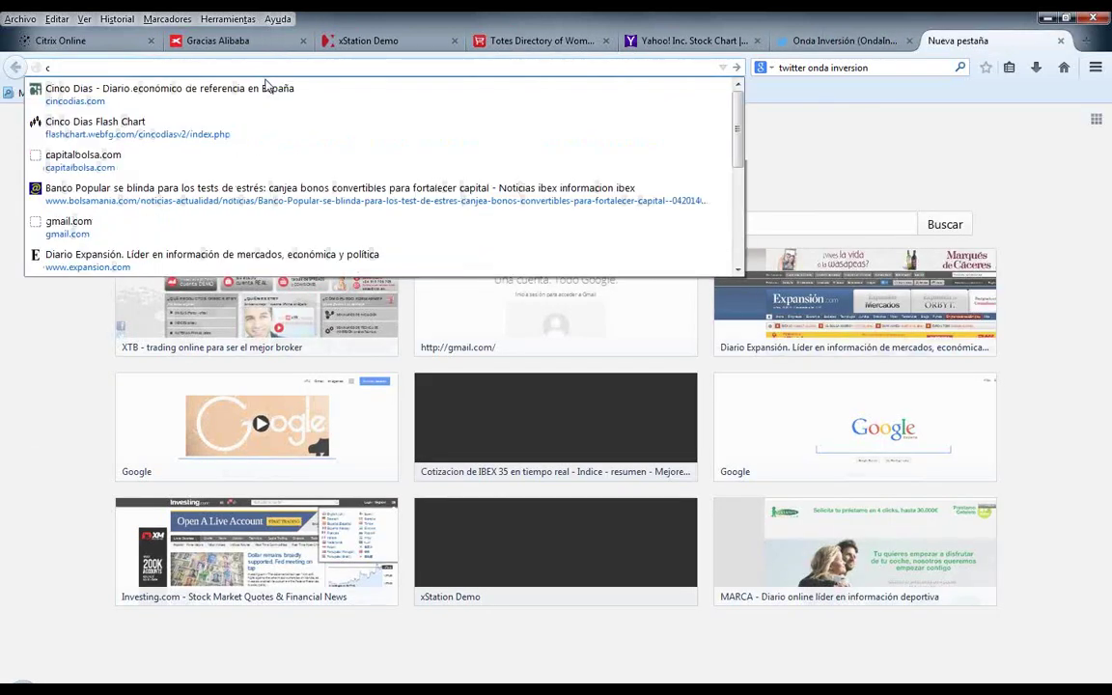
pyautogui.click(267, 85)
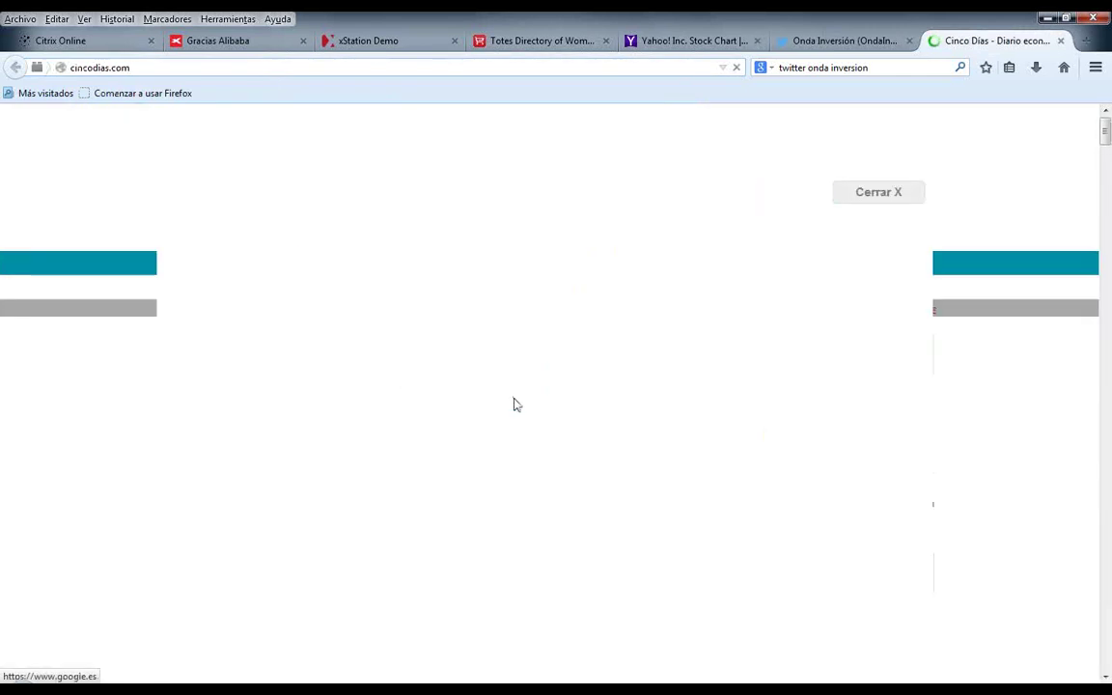
pyautogui.scroll(-3, 925, 178)
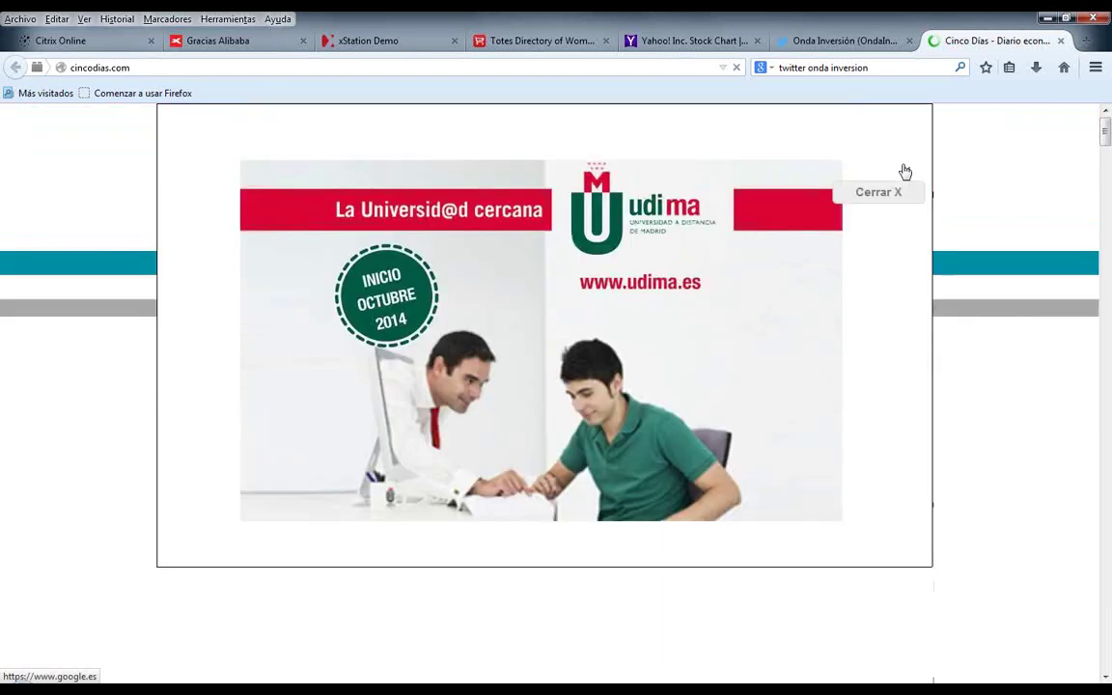
pyautogui.click(869, 191)
# Step: Look through the news headlines on the Cinco Días front page
pyautogui.scroll(-8, 475, 412)
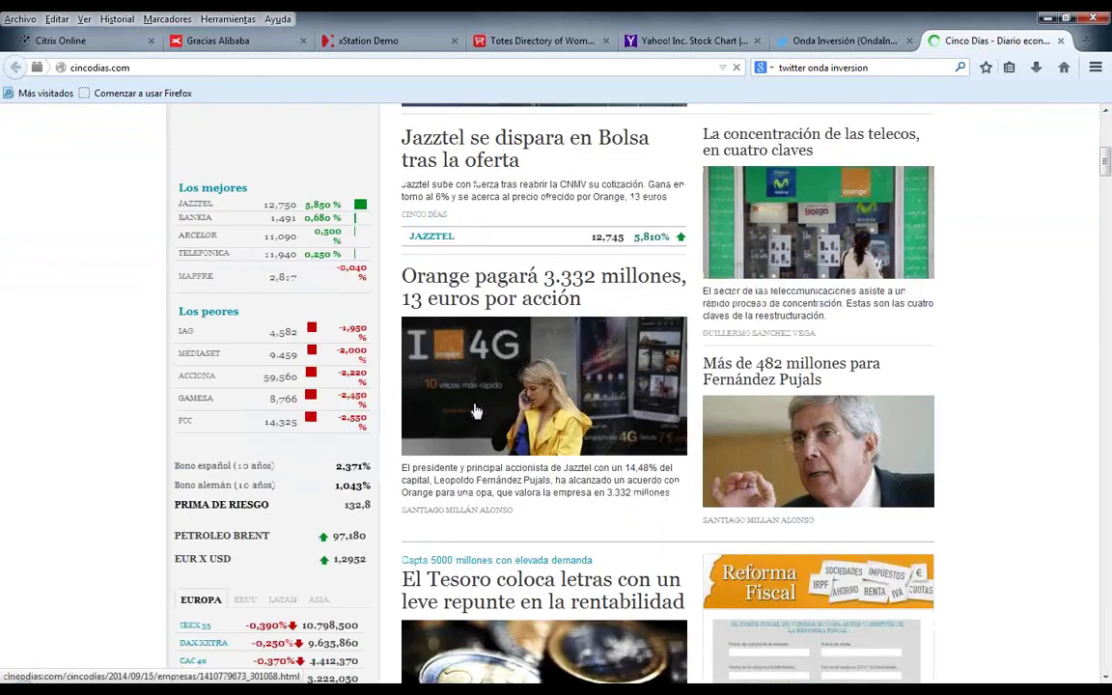
pyautogui.scroll(-5, 475, 412)
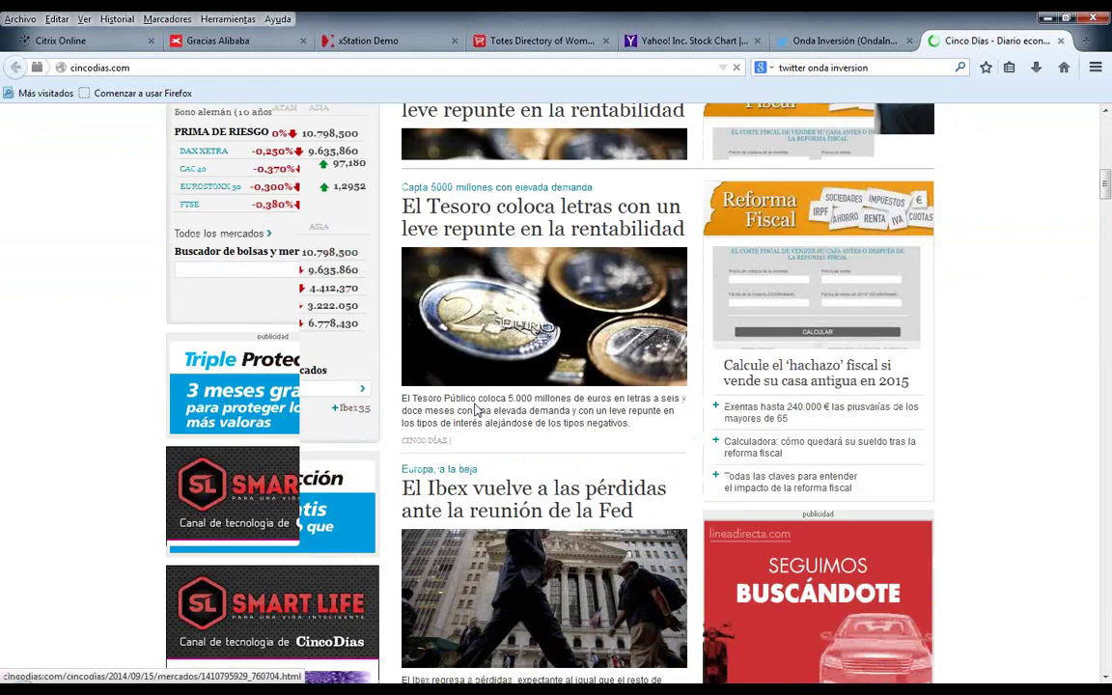
pyautogui.scroll(-8, 475, 411)
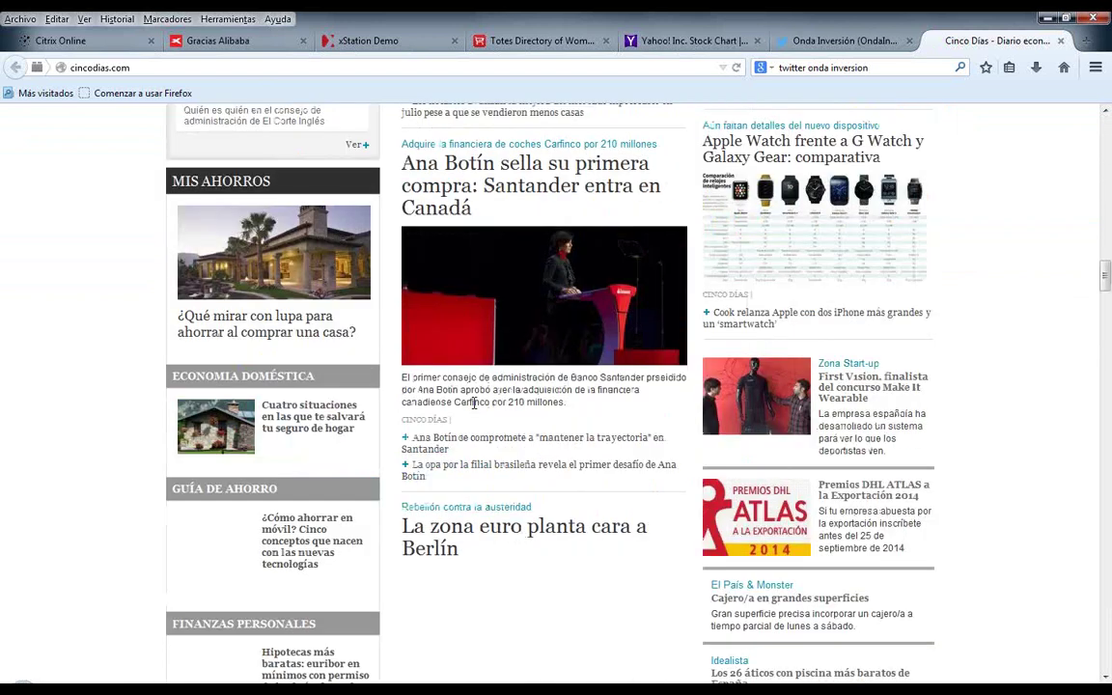